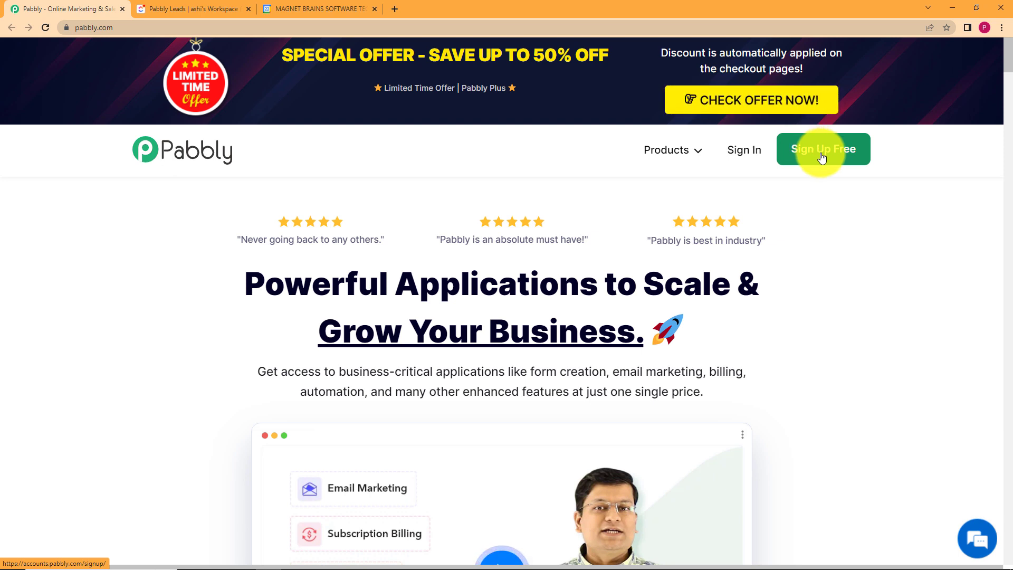
Step: Sign in to Pabbly with the Google account and open Pabbly Connect
{"action": "left_click", "coordinate": [742, 154]}
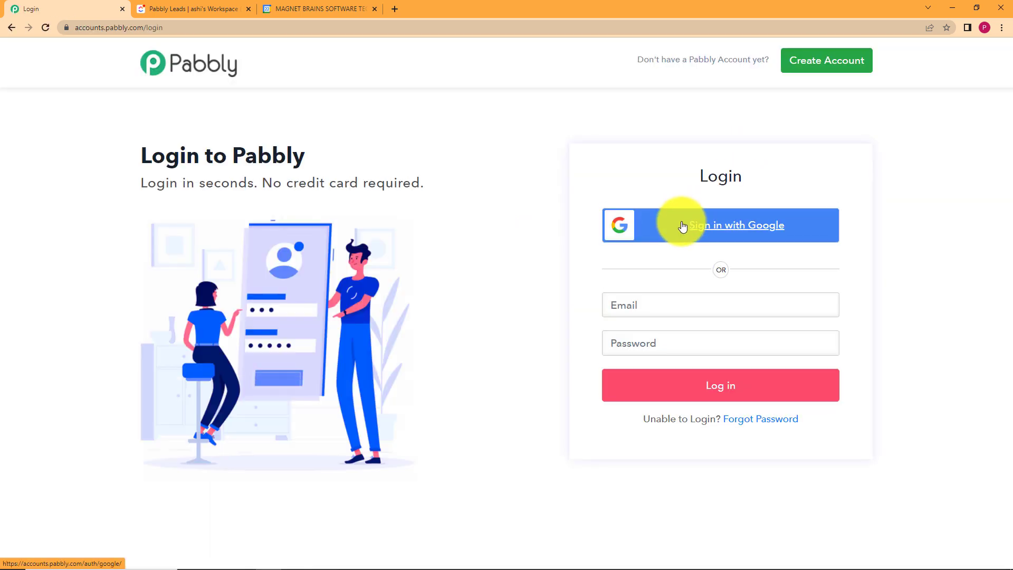
{"action": "left_click", "coordinate": [683, 227]}
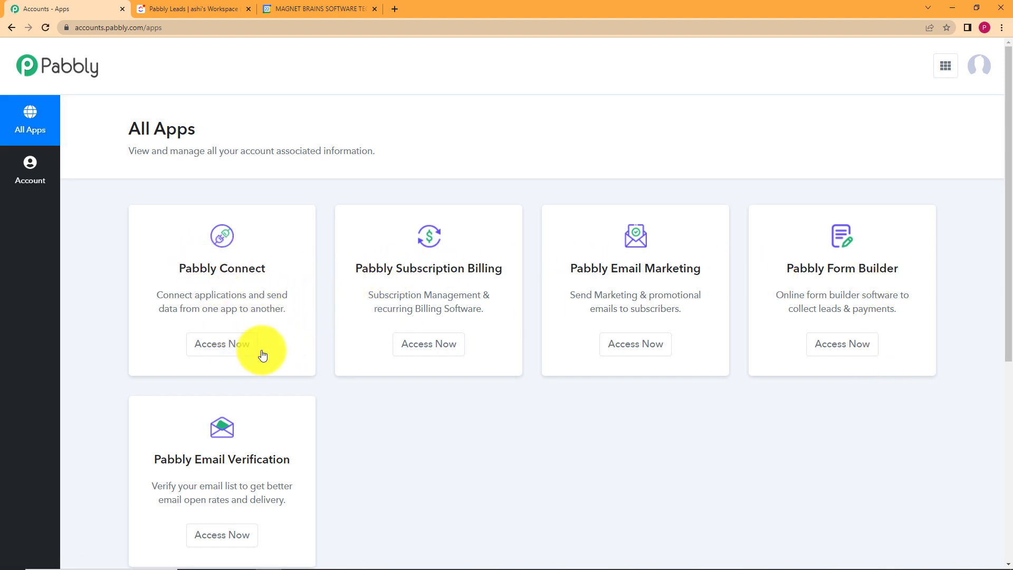
{"action": "left_click_drag", "start_coordinate": [270, 270], "coordinate": [159, 273]}
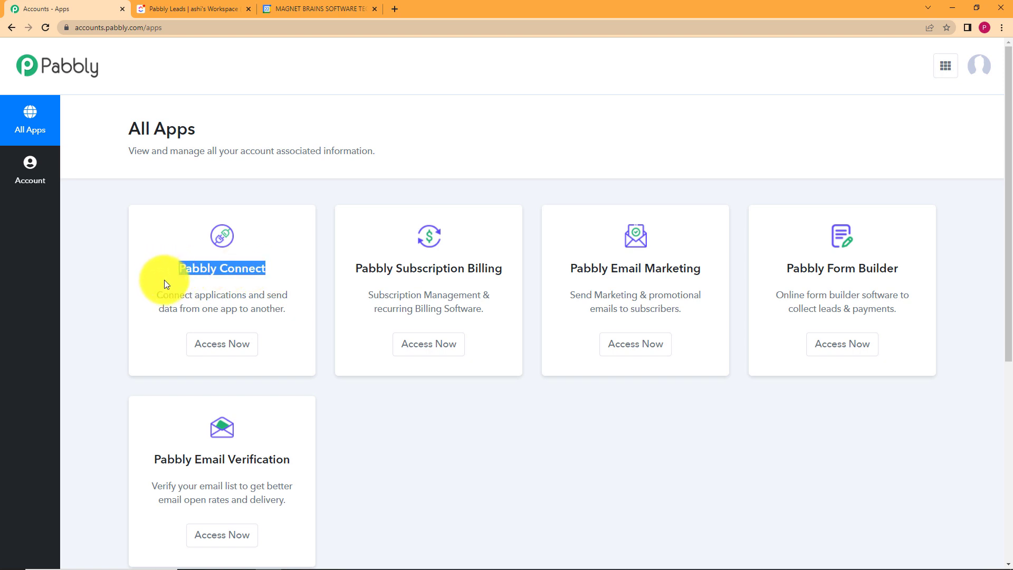
{"action": "left_click", "coordinate": [280, 281]}
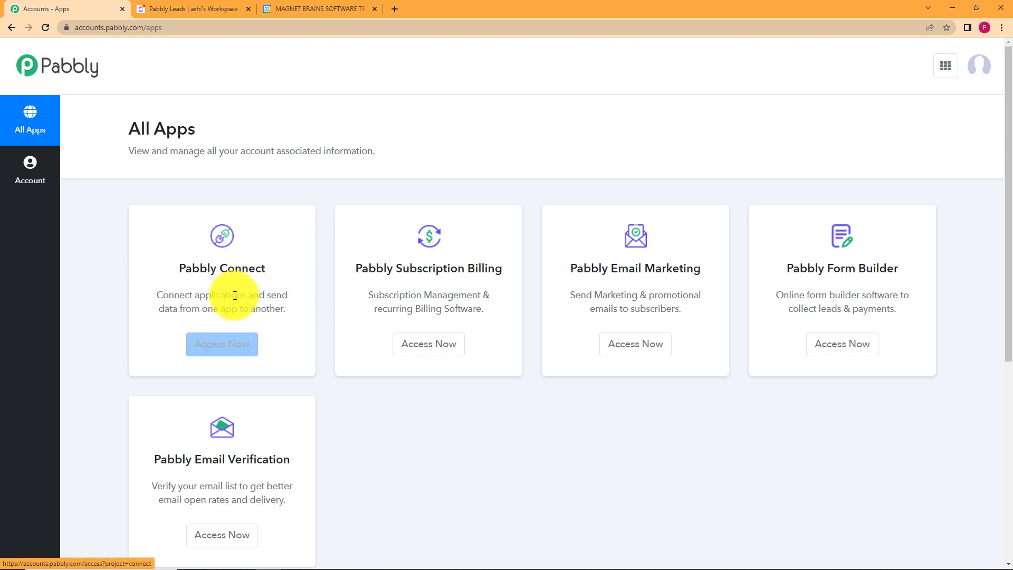
{"action": "left_click", "coordinate": [249, 352]}
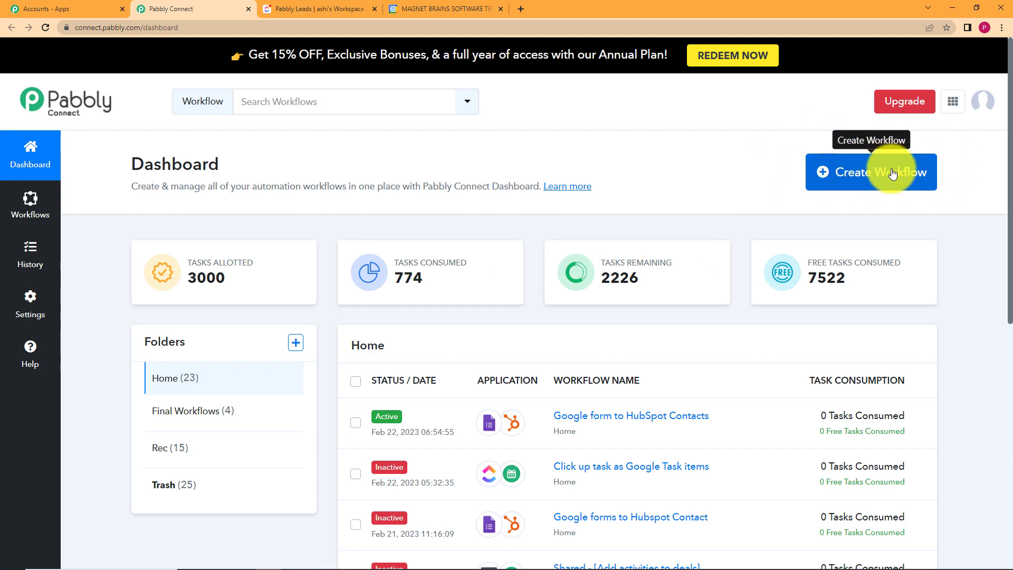
Step: Create a workflow named "Add new ClickUp Task to Google tasks items"
{"action": "left_click", "coordinate": [866, 179]}
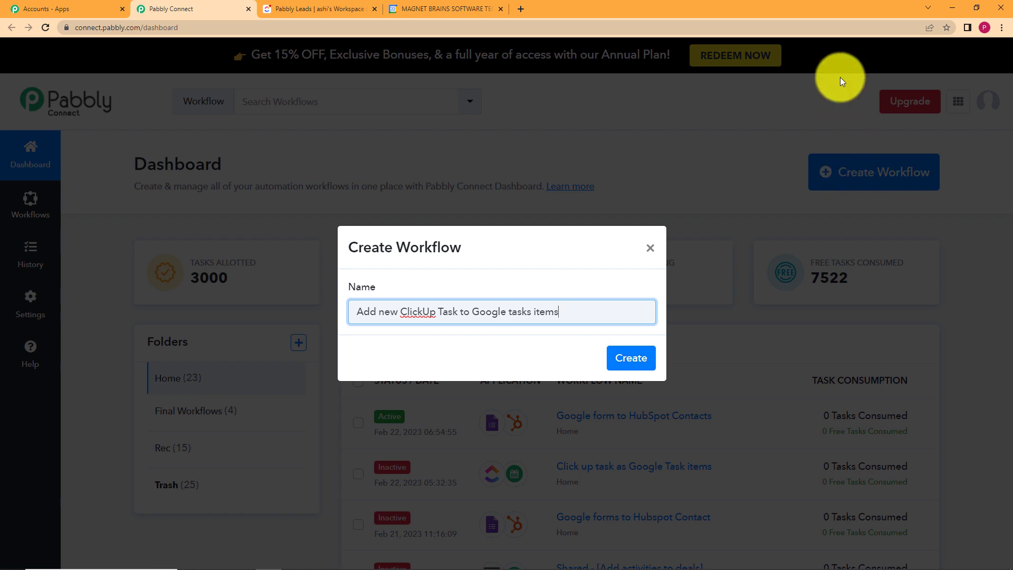
{"action": "left_click", "coordinate": [627, 360]}
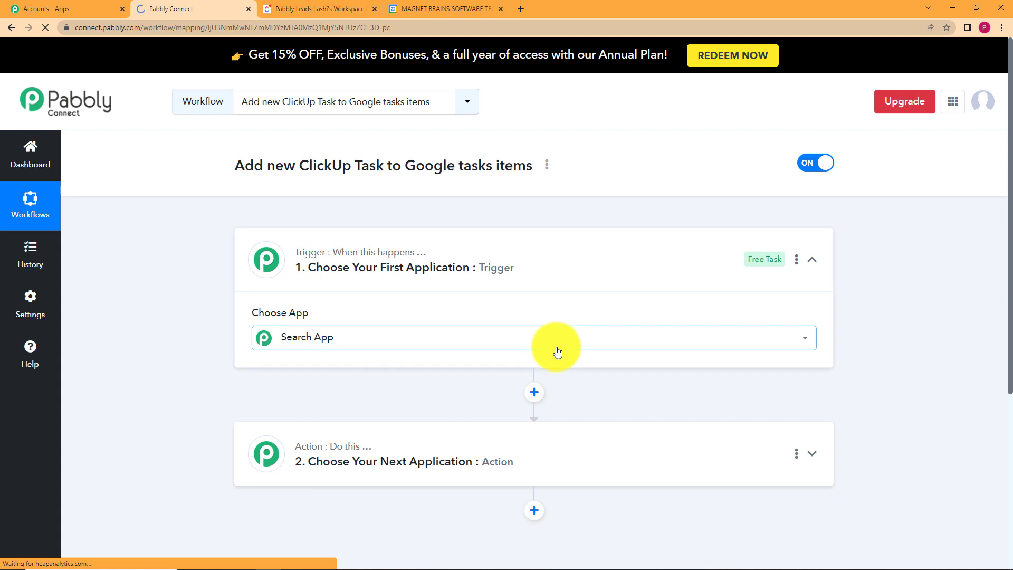
Step: Set the workflow's trigger application to ClickUp with New Task as the trigger event
{"action": "left_click", "coordinate": [558, 352]}
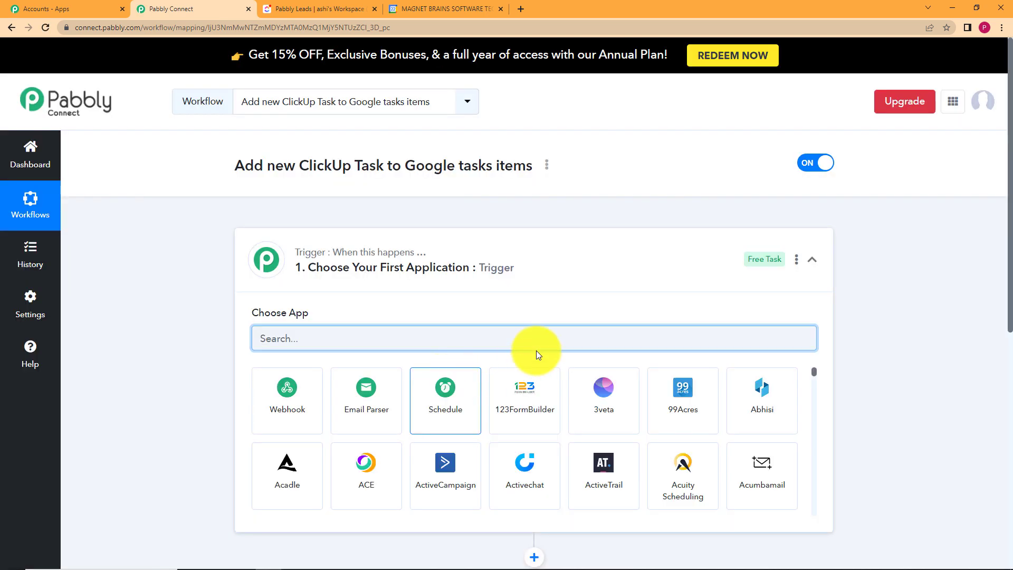
{"action": "left_click", "coordinate": [565, 258]}
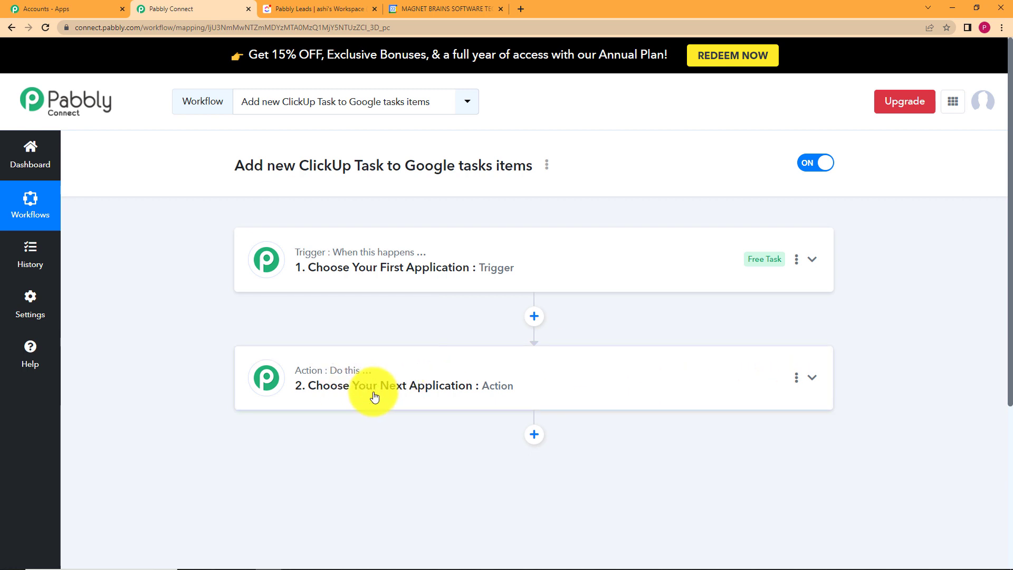
{"action": "left_click", "coordinate": [461, 264]}
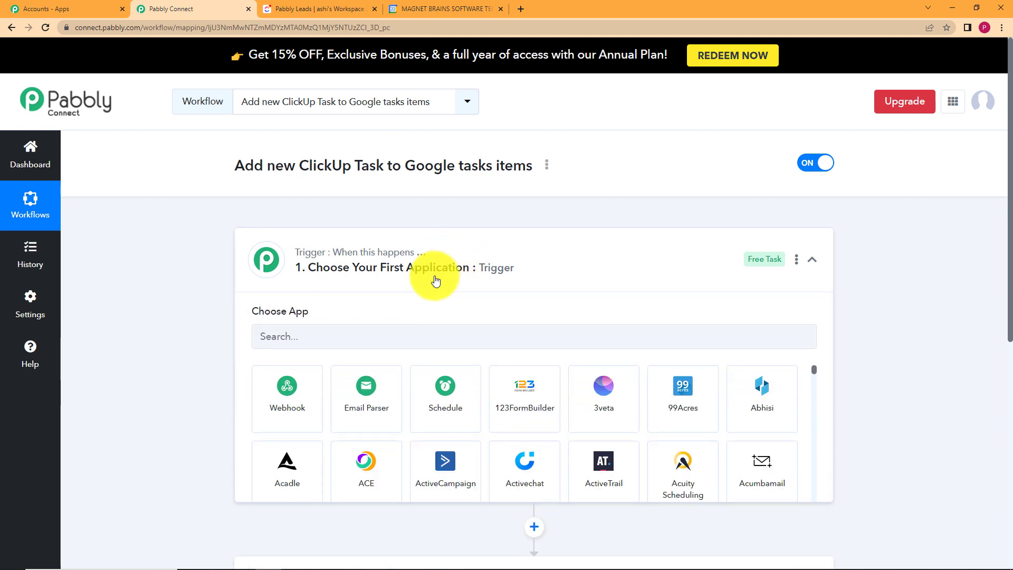
{"action": "type", "text": "C"}
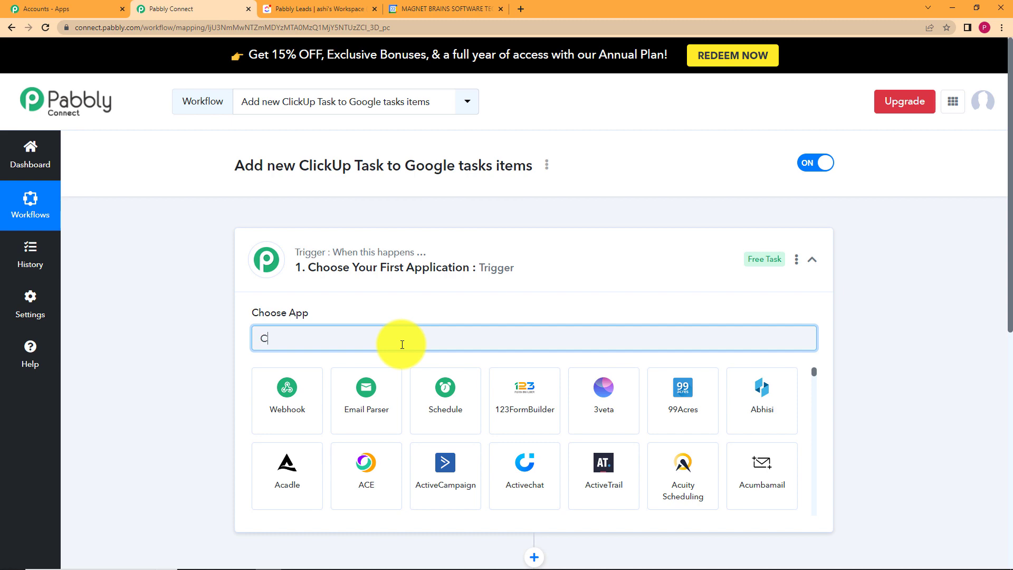
{"action": "type", "text": "lickUp"}
{"action": "left_click", "coordinate": [273, 396]}
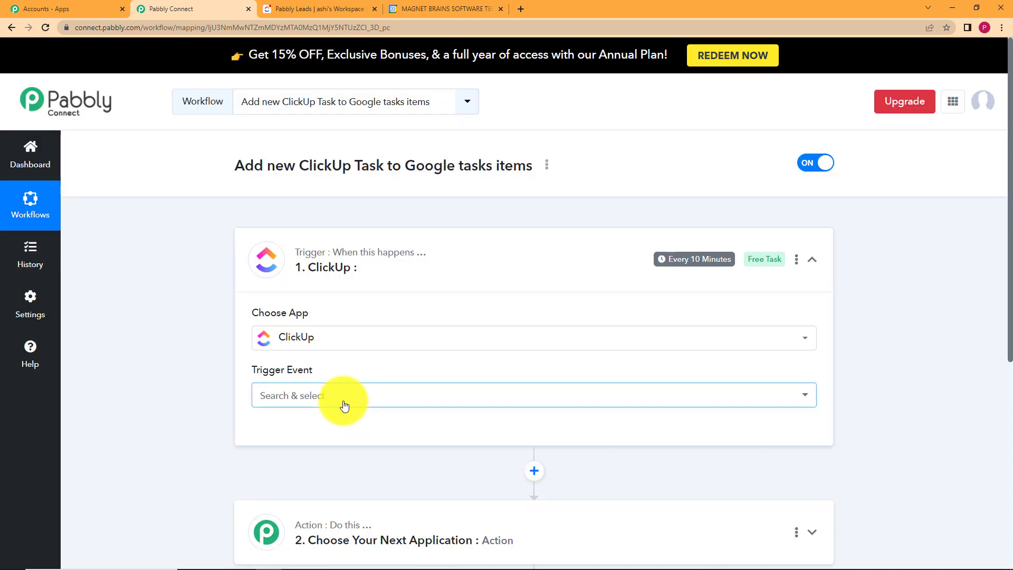
{"action": "left_click", "coordinate": [345, 406]}
{"action": "left_click", "coordinate": [363, 266]}
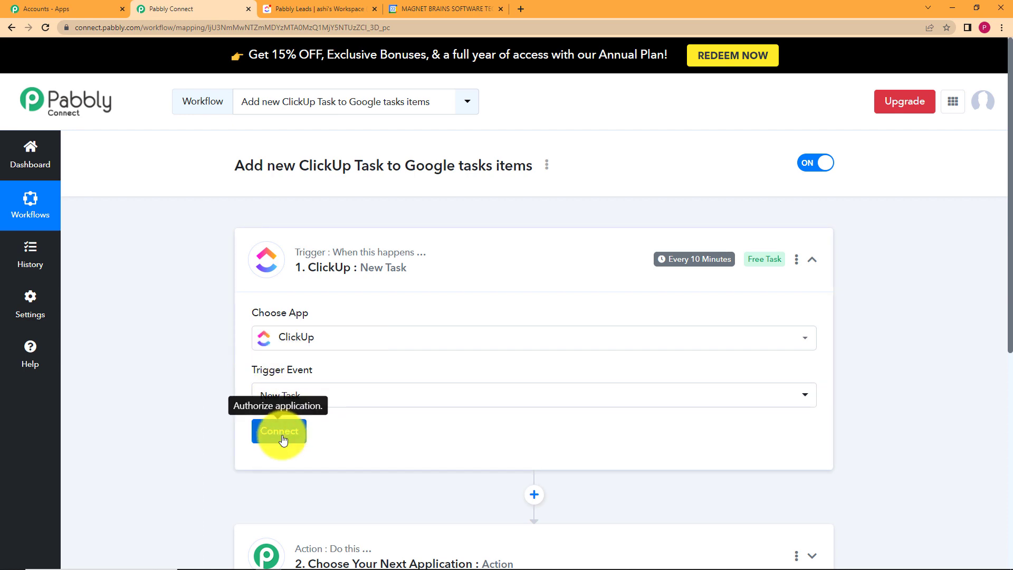
Step: Start a new ClickUp connection for the trigger and read the instructions for finding the API token
{"action": "left_click", "coordinate": [346, 4]}
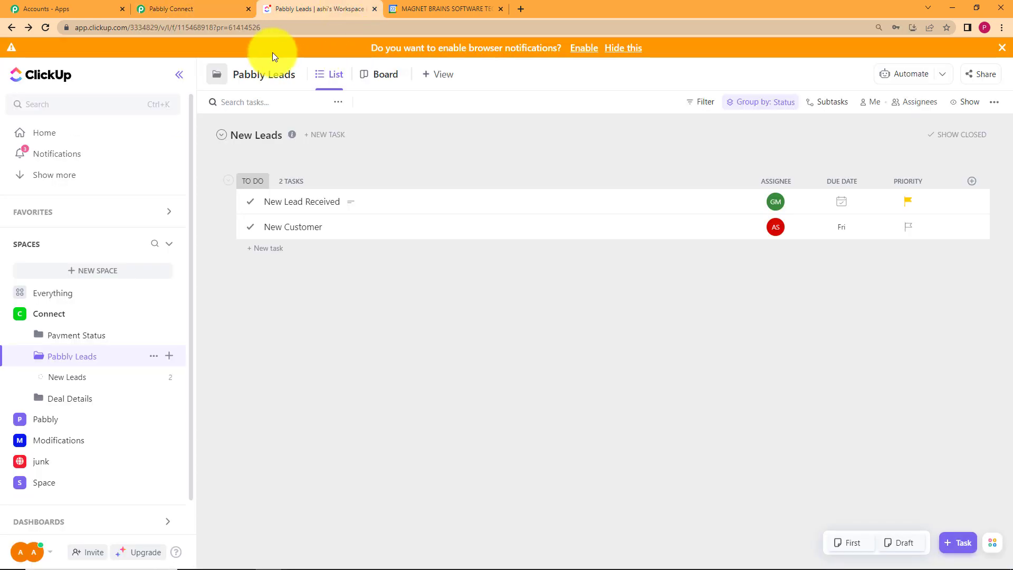
{"action": "left_click", "coordinate": [176, 5]}
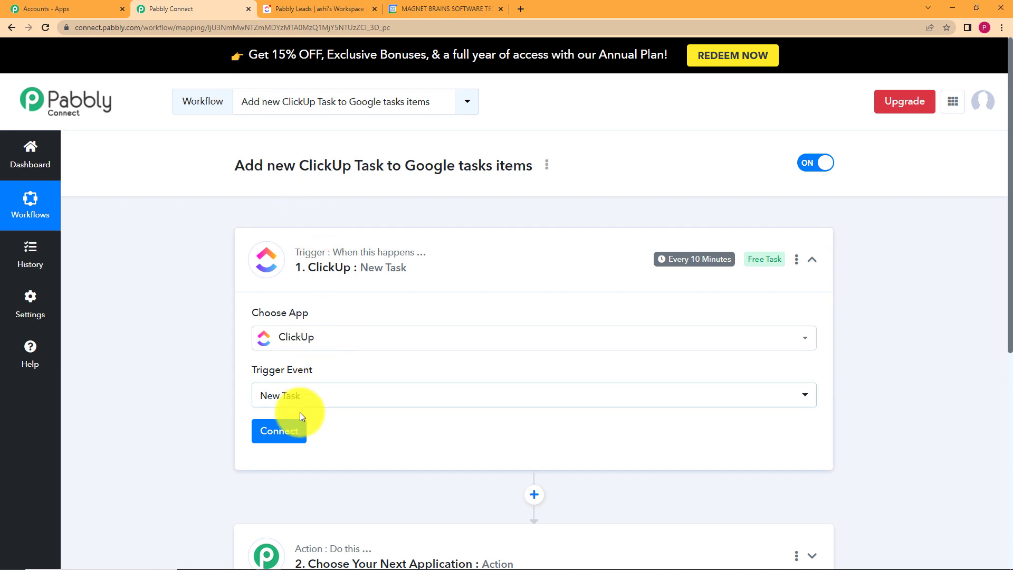
{"action": "left_click", "coordinate": [293, 428]}
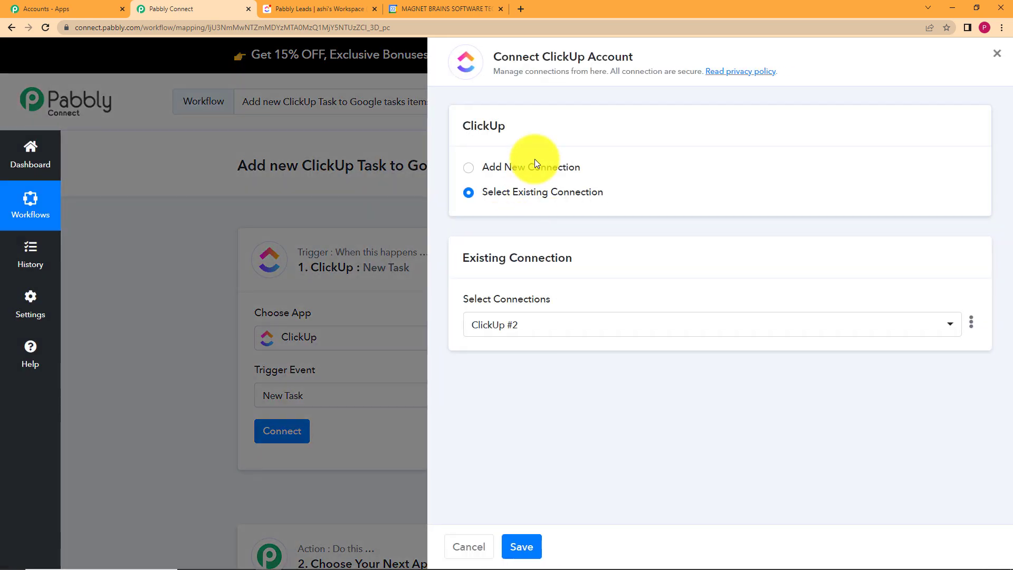
{"action": "left_click", "coordinate": [536, 166]}
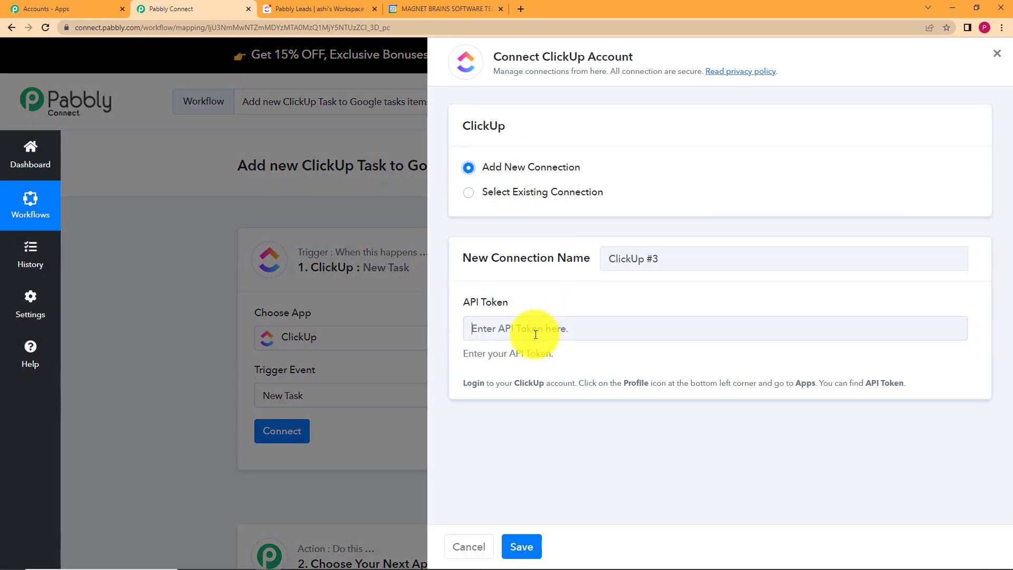
{"action": "left_click", "coordinate": [474, 327]}
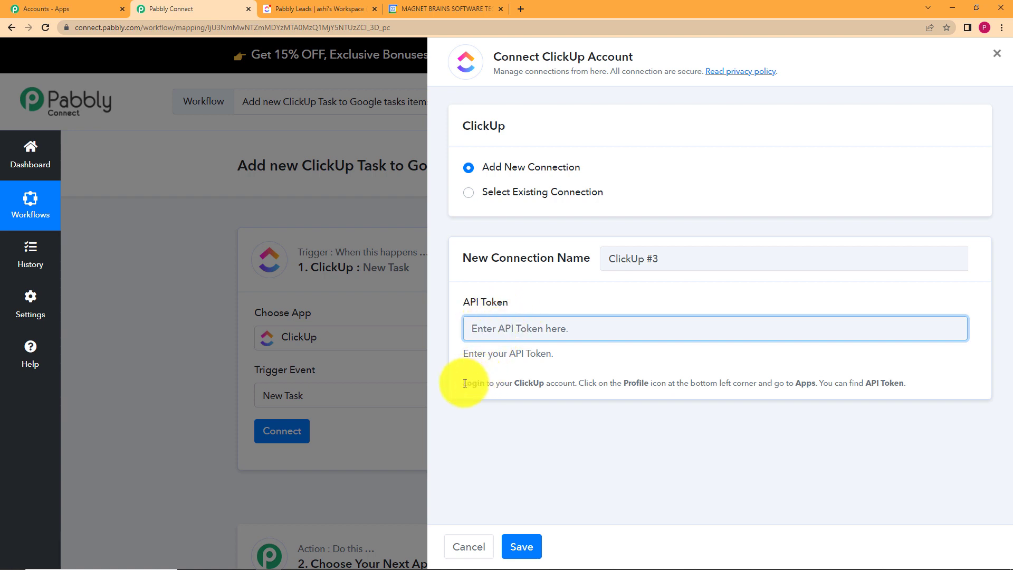
{"action": "left_click_drag", "start_coordinate": [464, 382], "coordinate": [946, 394]}
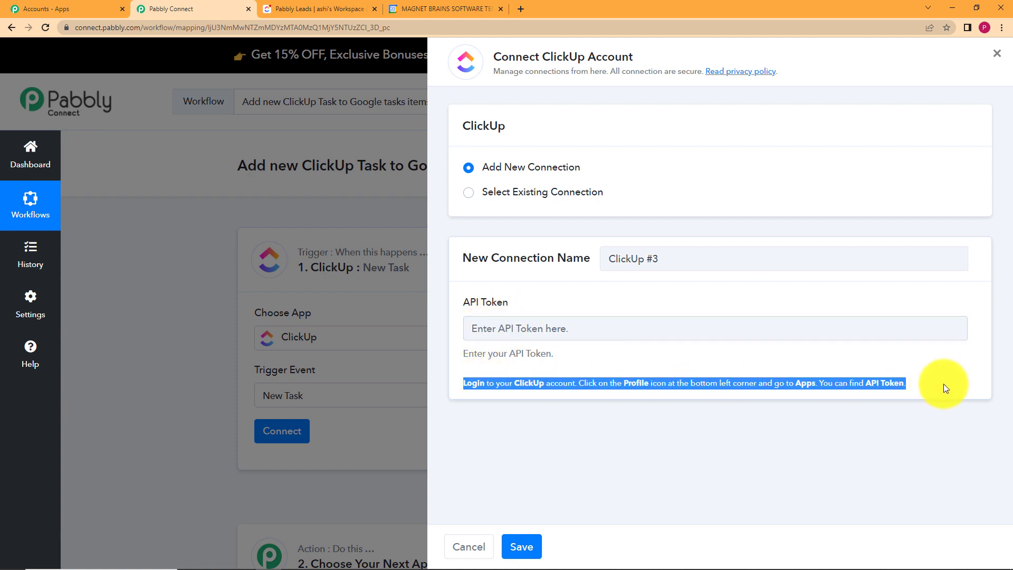
{"action": "left_click", "coordinate": [495, 398]}
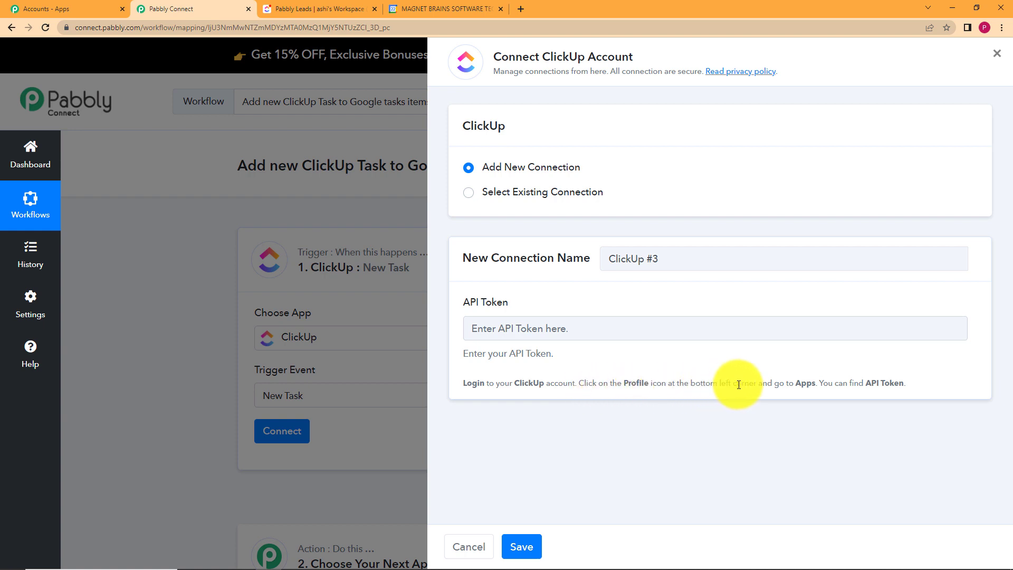
Step: Switch to ClickUp, regenerate the API token in the personal Apps settings and copy it
{"action": "left_click", "coordinate": [301, 6]}
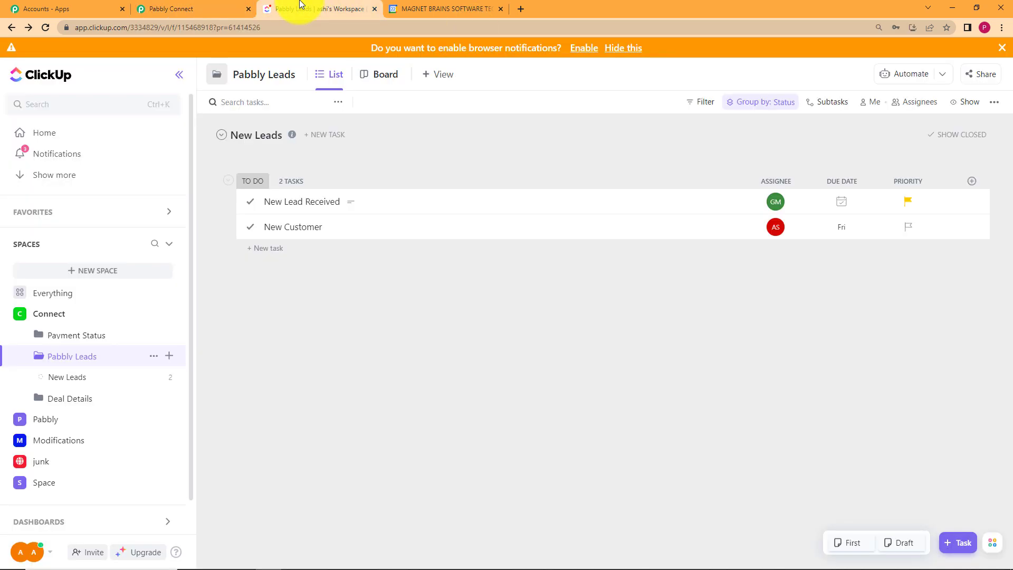
{"action": "left_click", "coordinate": [40, 554]}
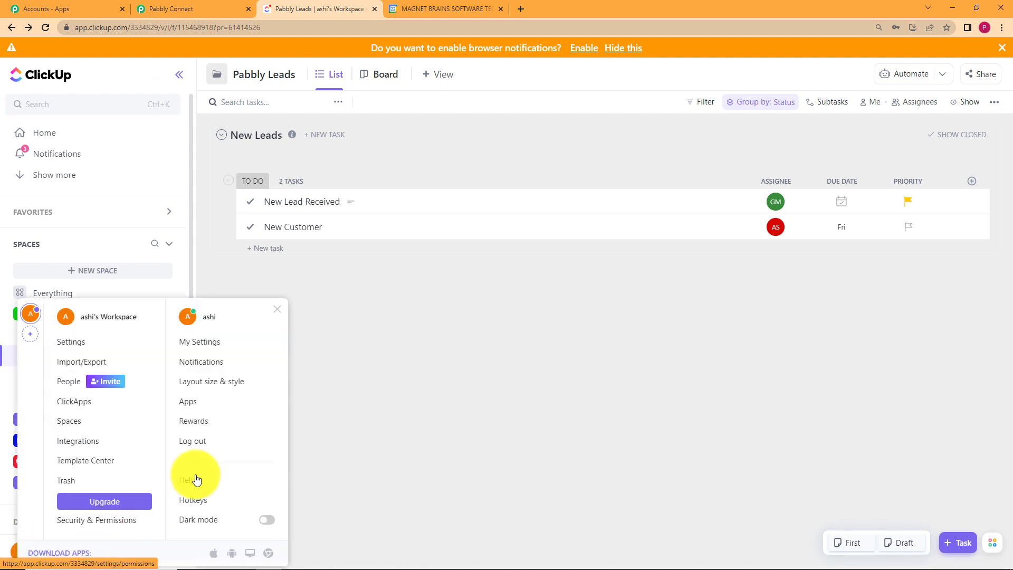
{"action": "left_click", "coordinate": [190, 402]}
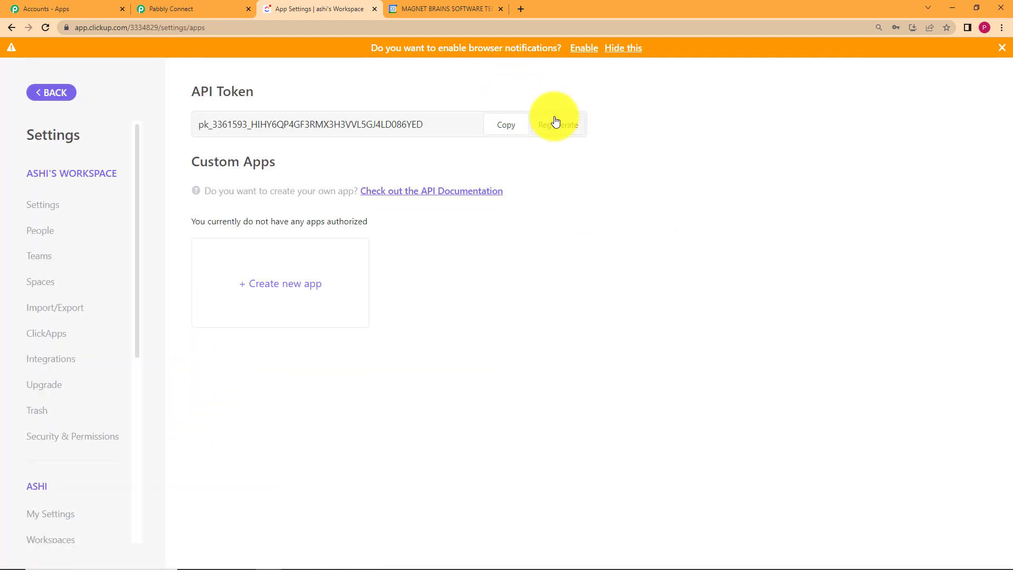
{"action": "left_click", "coordinate": [559, 126]}
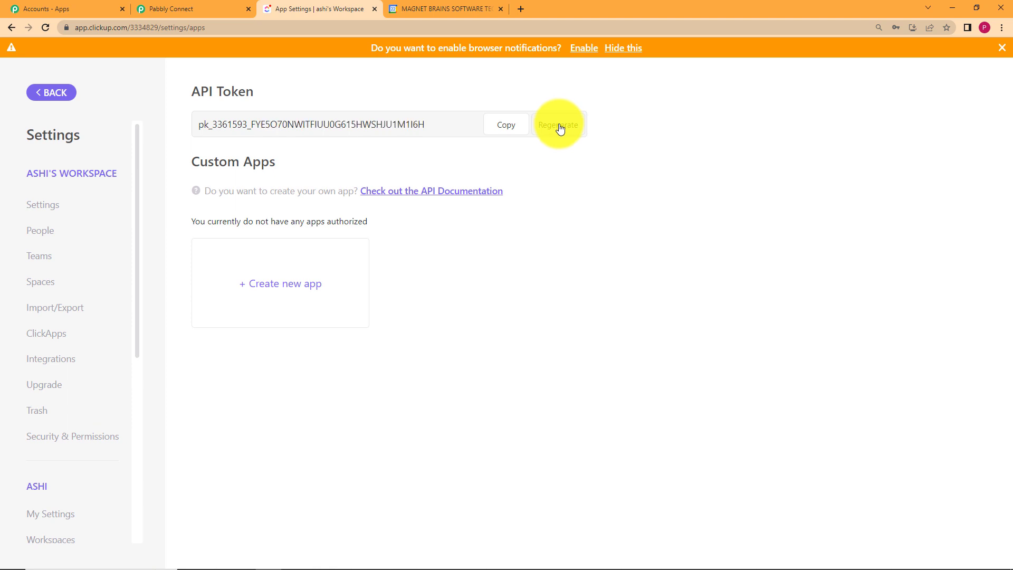
{"action": "left_click", "coordinate": [513, 129]}
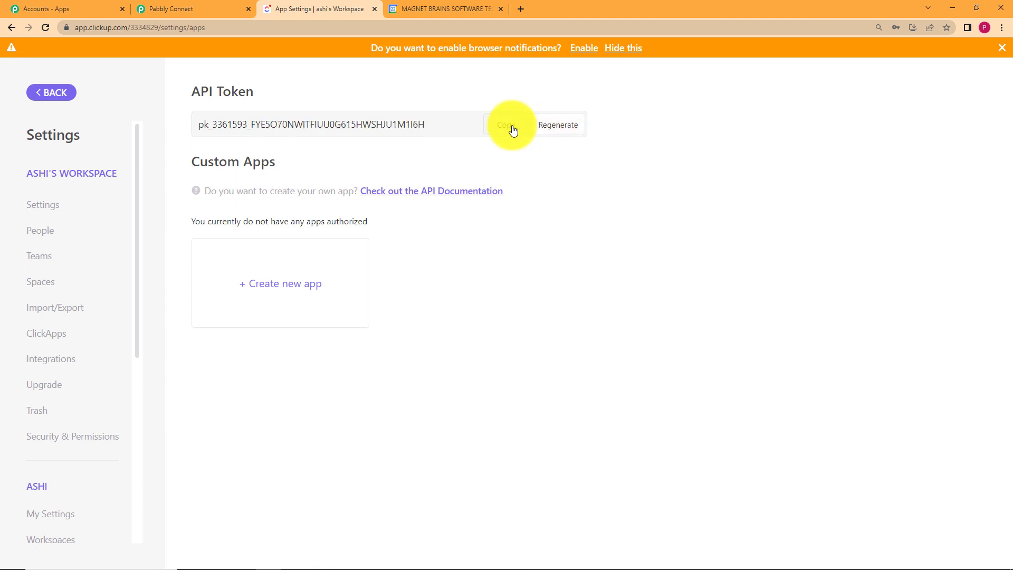
Step: Return to Pabbly Connect, paste the ClickUp API token into the new connection and save it
{"action": "left_click", "coordinate": [190, 8]}
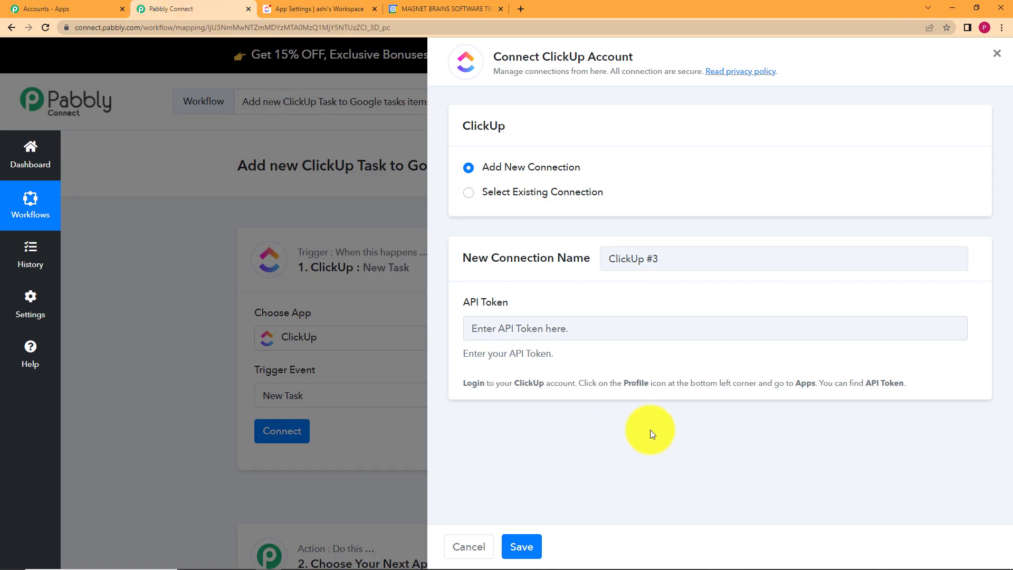
{"action": "left_click", "coordinate": [594, 331]}
{"action": "key", "text": "ctrl+v"}
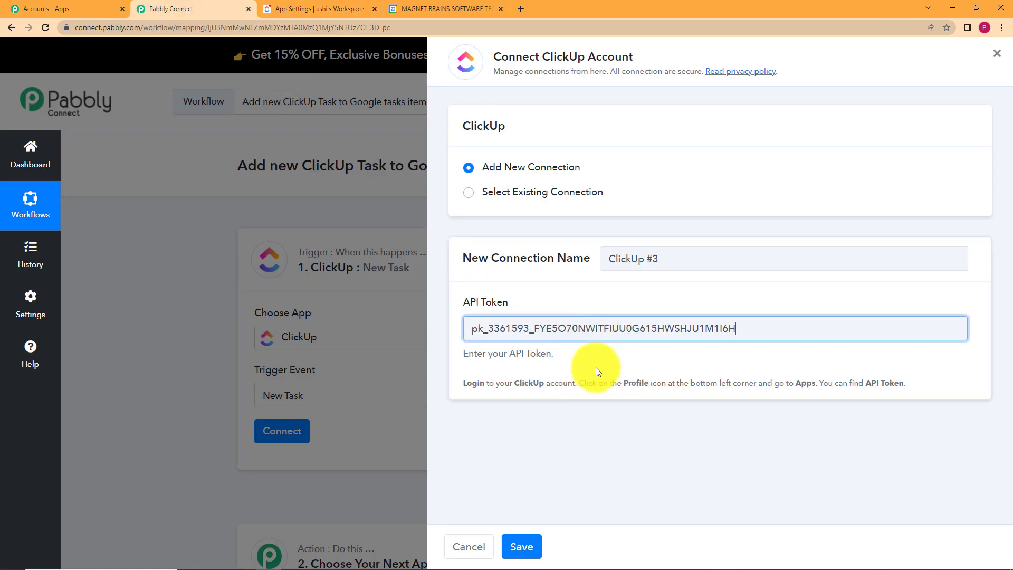
{"action": "left_click", "coordinate": [520, 548]}
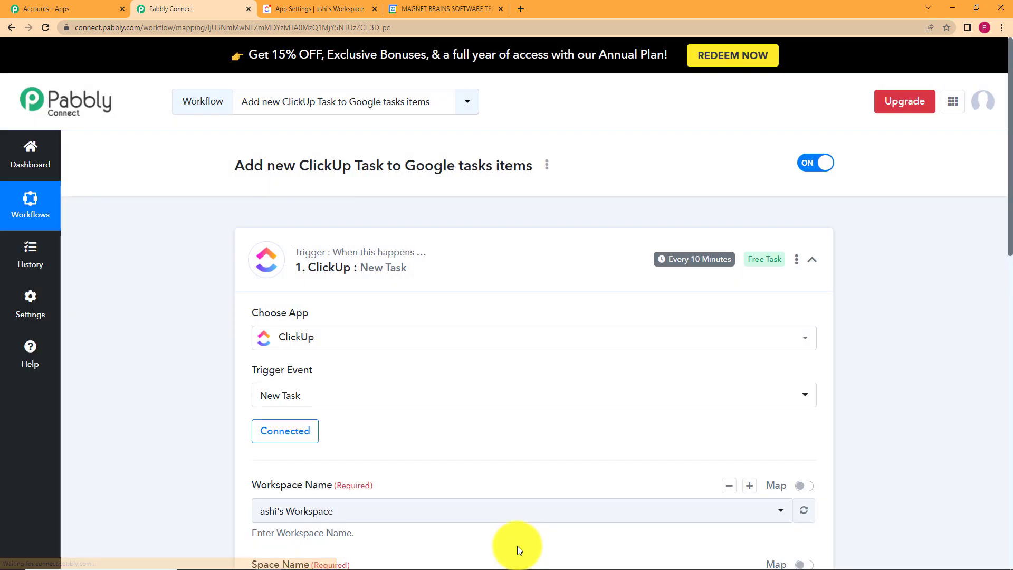
Step: Check the trigger's location fields, then open the New Leads list of the Pabbly Leads folder in ClickUp
{"action": "scroll", "coordinate": [475, 465], "scroll_direction": "down", "scroll_amount": 6}
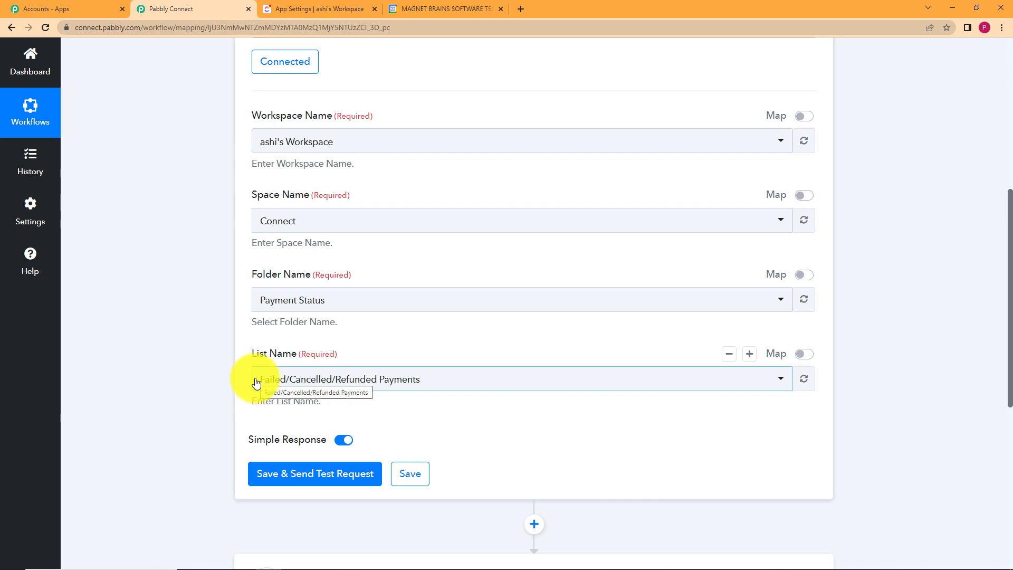
{"action": "left_click", "coordinate": [339, 6]}
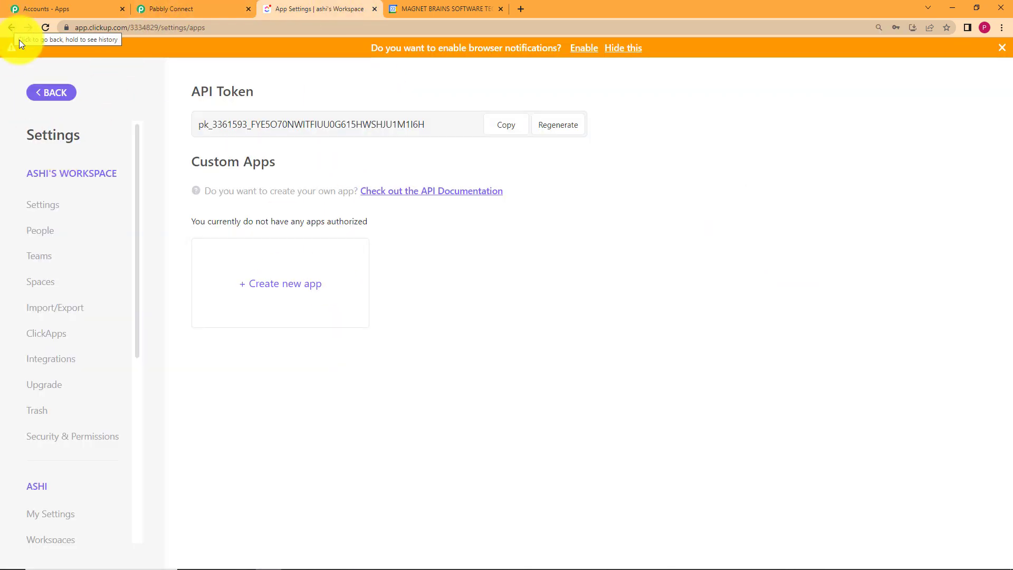
{"action": "left_click", "coordinate": [46, 93]}
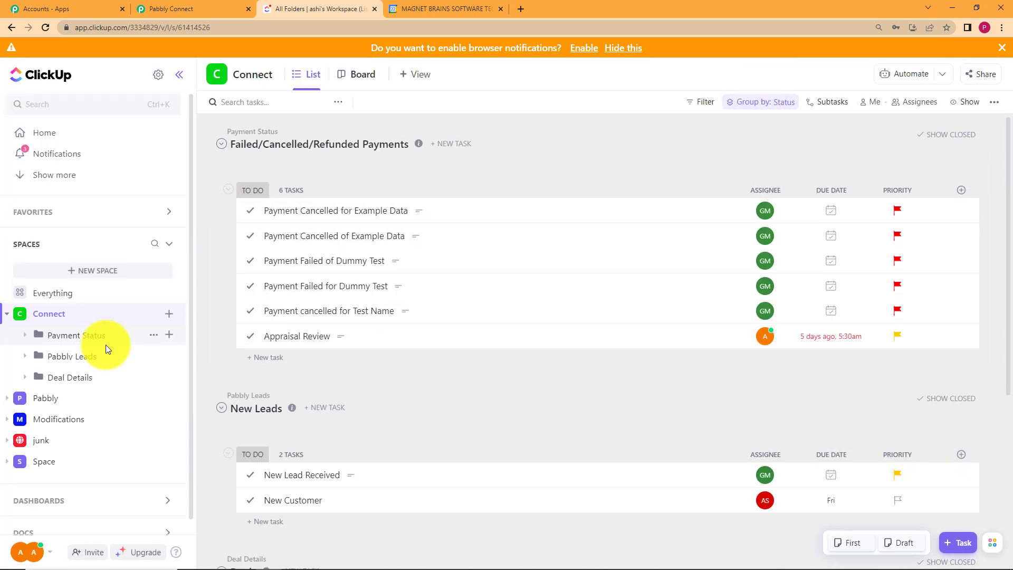
{"action": "left_click", "coordinate": [110, 360]}
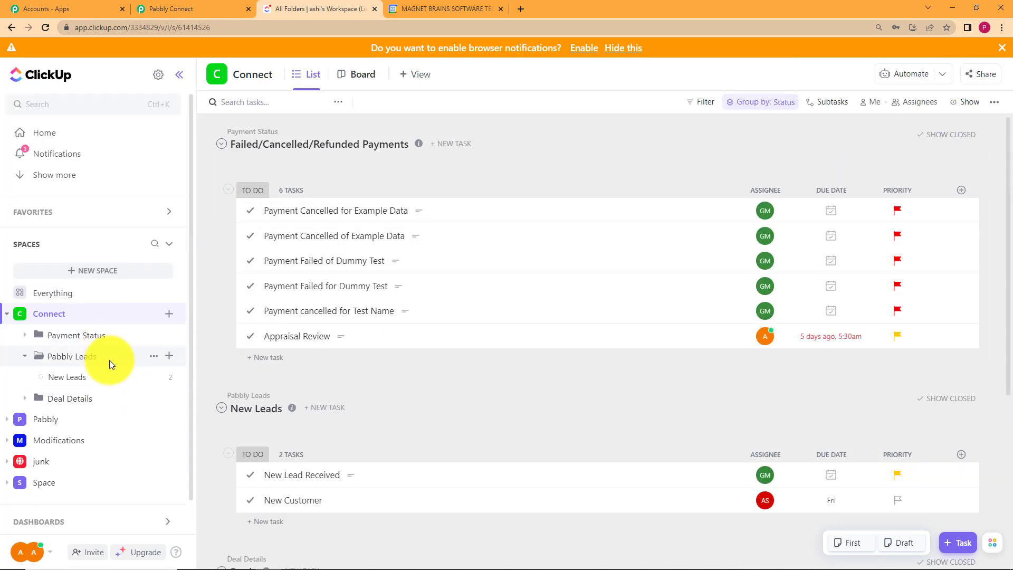
{"action": "left_click", "coordinate": [111, 379]}
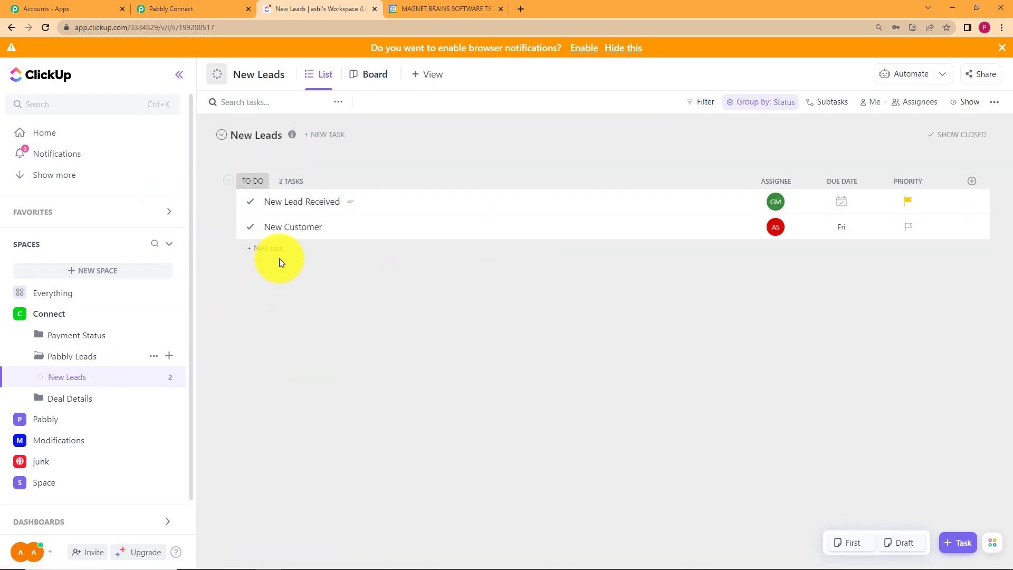
Step: Back in Pabbly Connect, set the trigger's folder to Pabbly Leads and its list to New Leads
{"action": "left_click", "coordinate": [235, 8]}
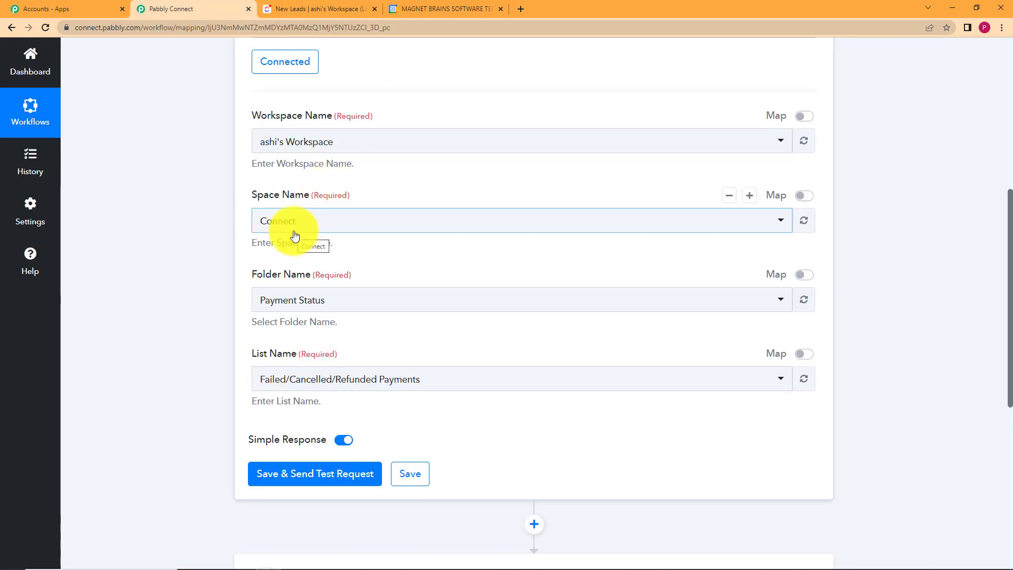
{"action": "left_click", "coordinate": [303, 7]}
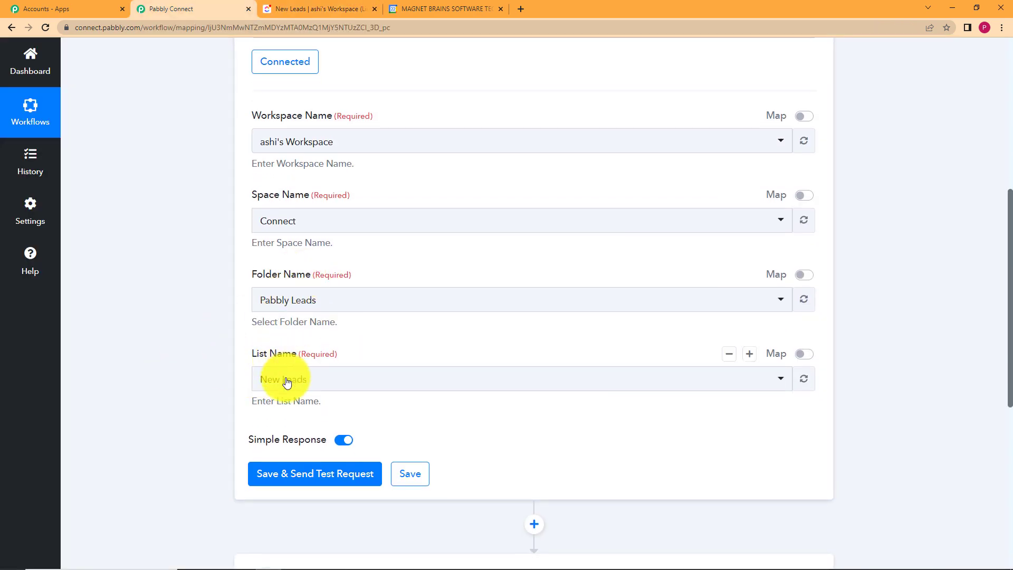
Step: Check the trigger's folder, list and response settings against the New Leads list in ClickUp
{"action": "left_click", "coordinate": [287, 382]}
{"action": "scroll", "coordinate": [208, 377], "scroll_direction": "down", "scroll_amount": 2}
{"action": "left_click", "coordinate": [302, 316]}
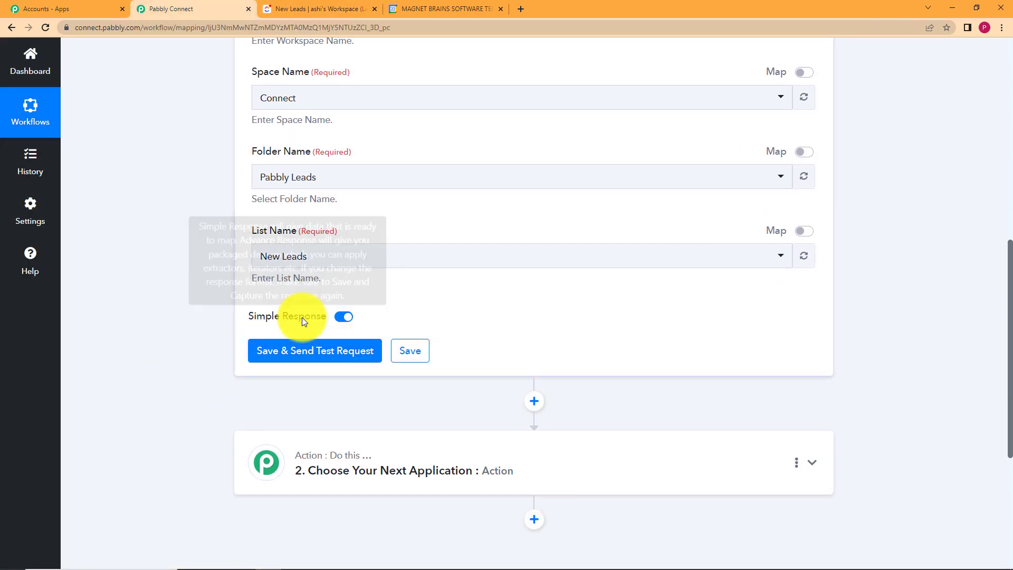
{"action": "left_click", "coordinate": [303, 9]}
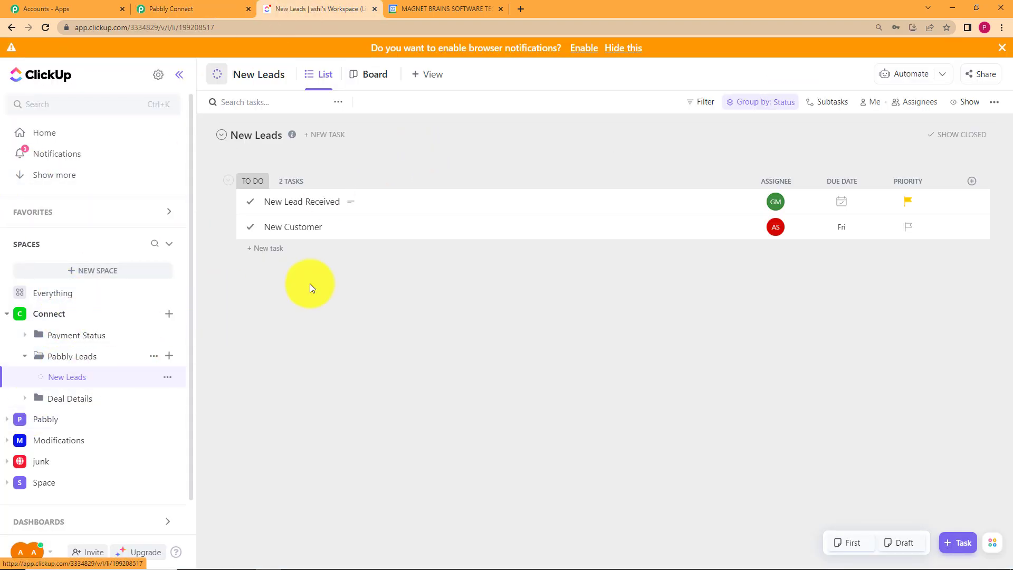
{"action": "left_click", "coordinate": [208, 8]}
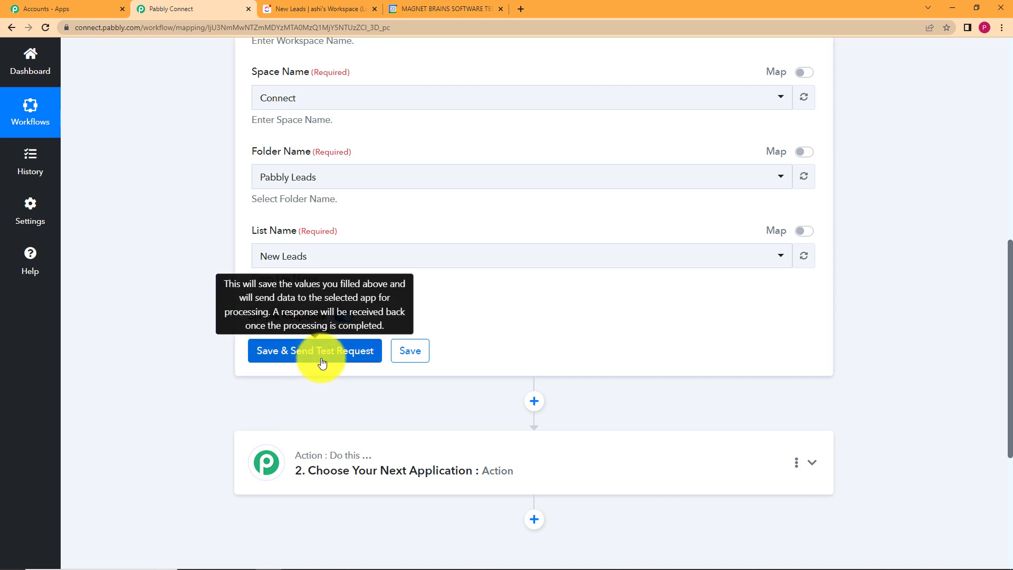
{"action": "left_click", "coordinate": [346, 7]}
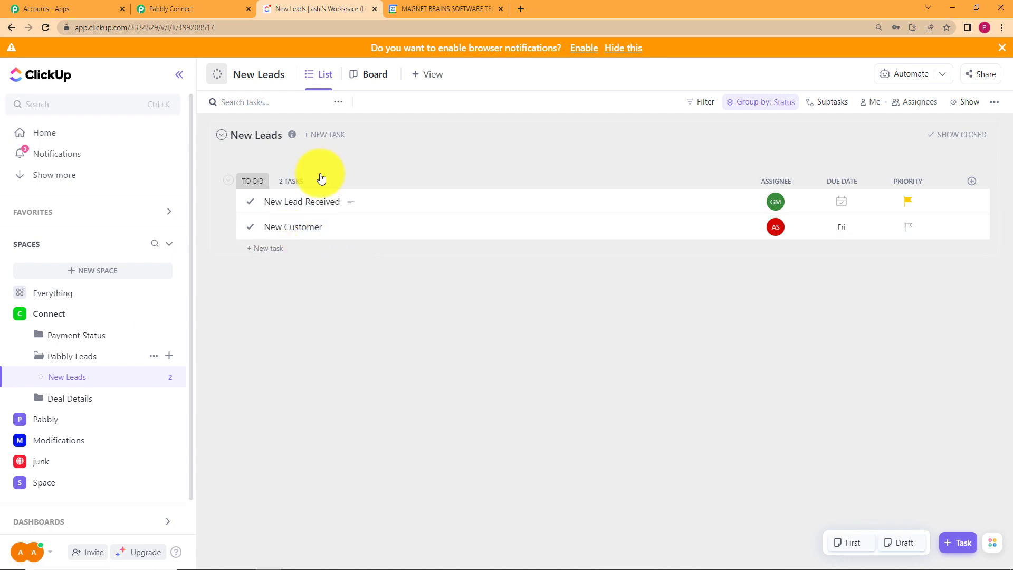
{"action": "left_click", "coordinate": [200, 9]}
Step: Switch to ClickUp and add a task named "Make a list of all the pending orders." to the New Leads list
{"action": "left_click", "coordinate": [310, 6]}
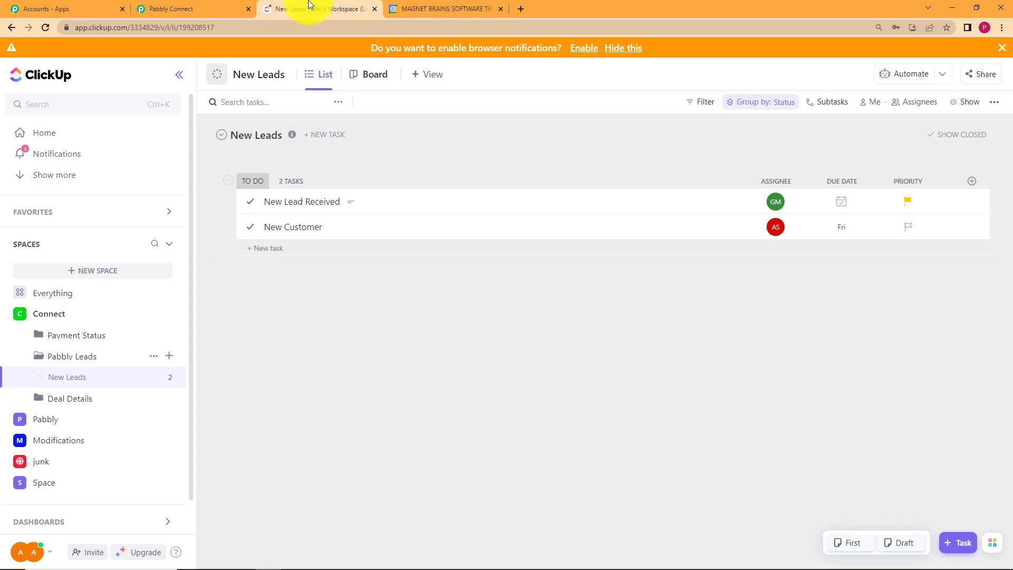
{"action": "left_click", "coordinate": [267, 248]}
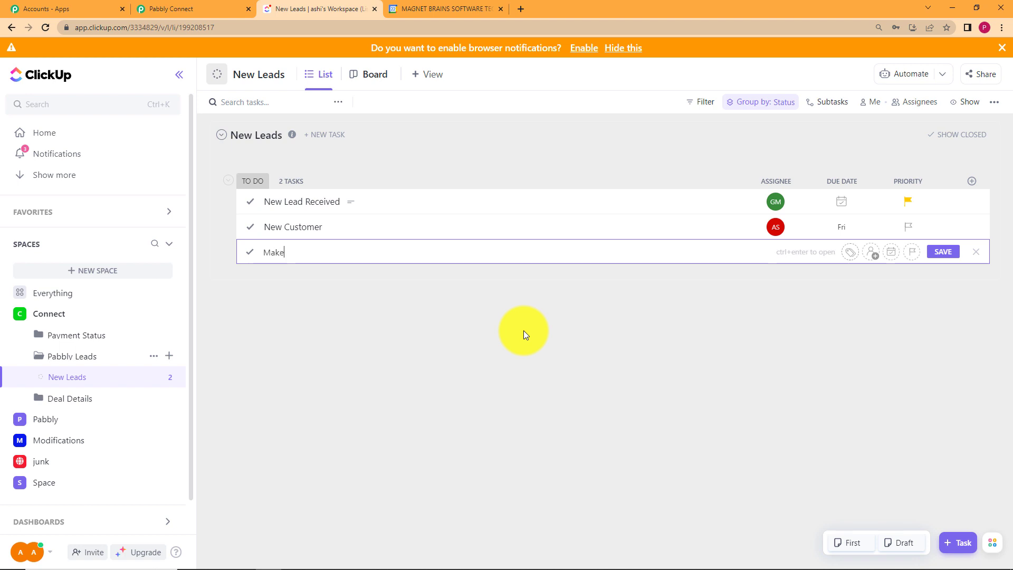
{"action": "type", "text": "Make a list of all the p"}
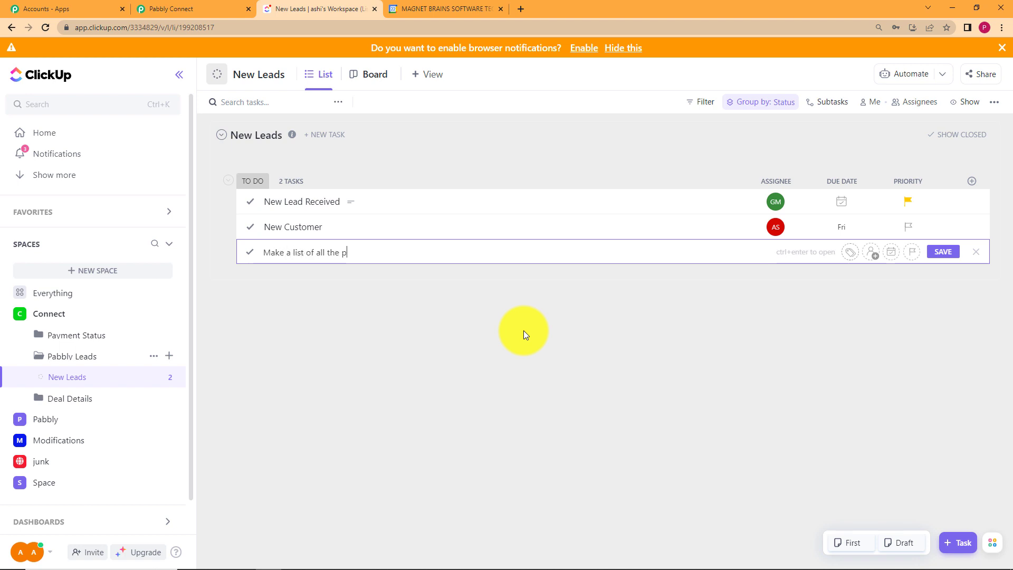
{"action": "type", "text": "ending orde"}
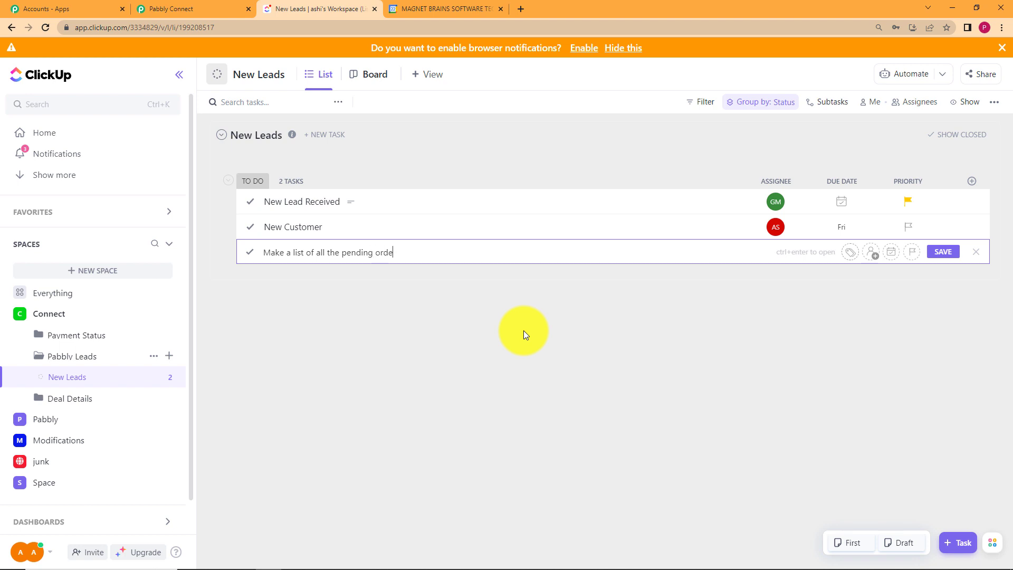
{"action": "type", "text": "rs."}
{"action": "left_click", "coordinate": [943, 252]}
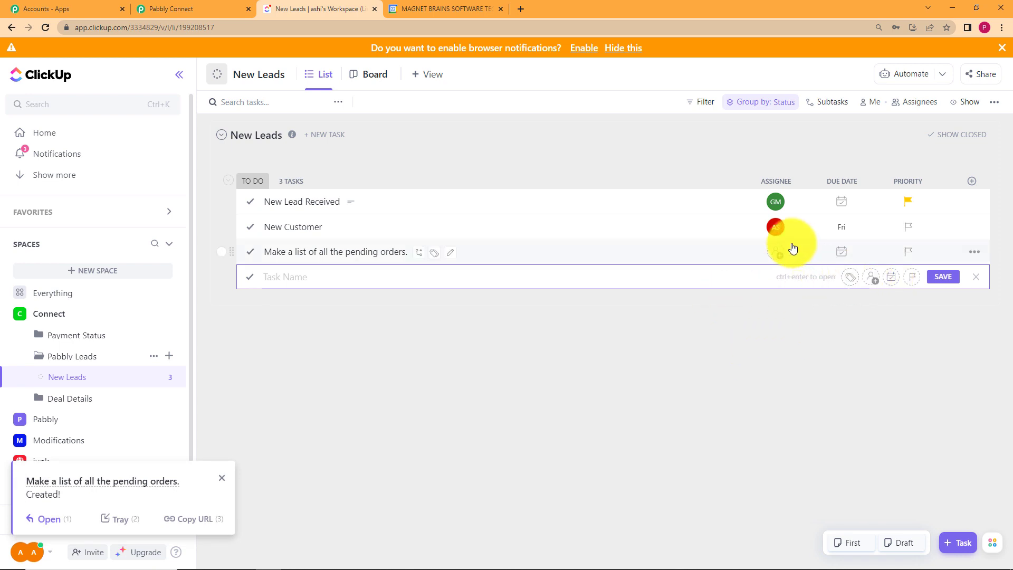
Step: Give the pending orders task the same assignee as New Lead Received, a due date of 24 February 2023 and High priority
{"action": "left_click", "coordinate": [777, 252]}
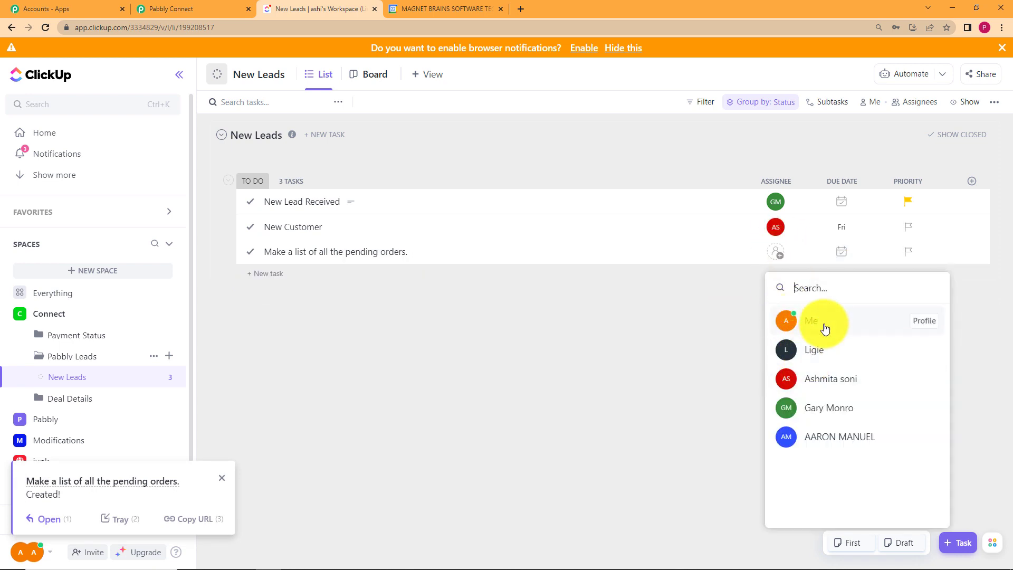
{"action": "left_click", "coordinate": [825, 408]}
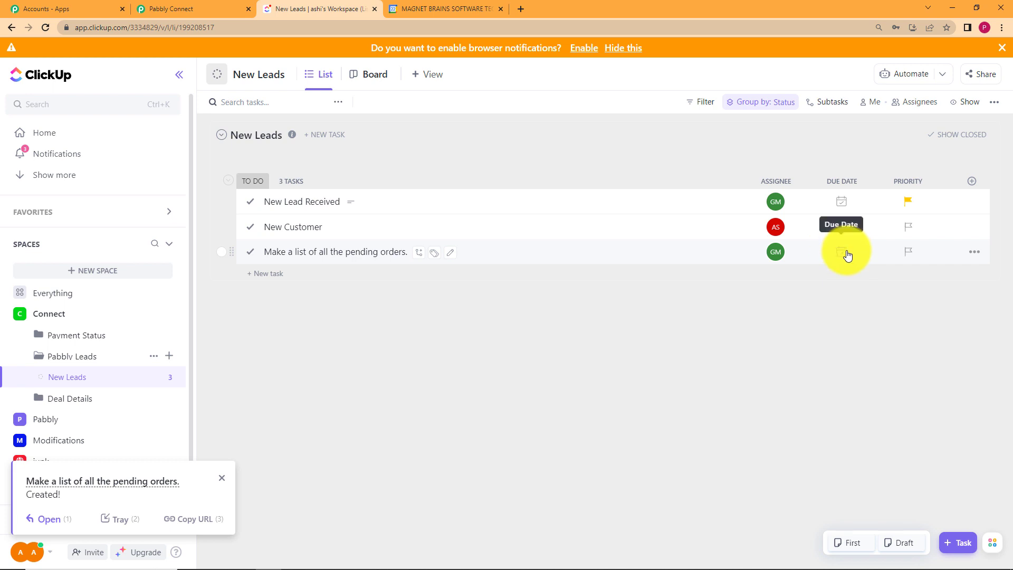
{"action": "left_click", "coordinate": [847, 255]}
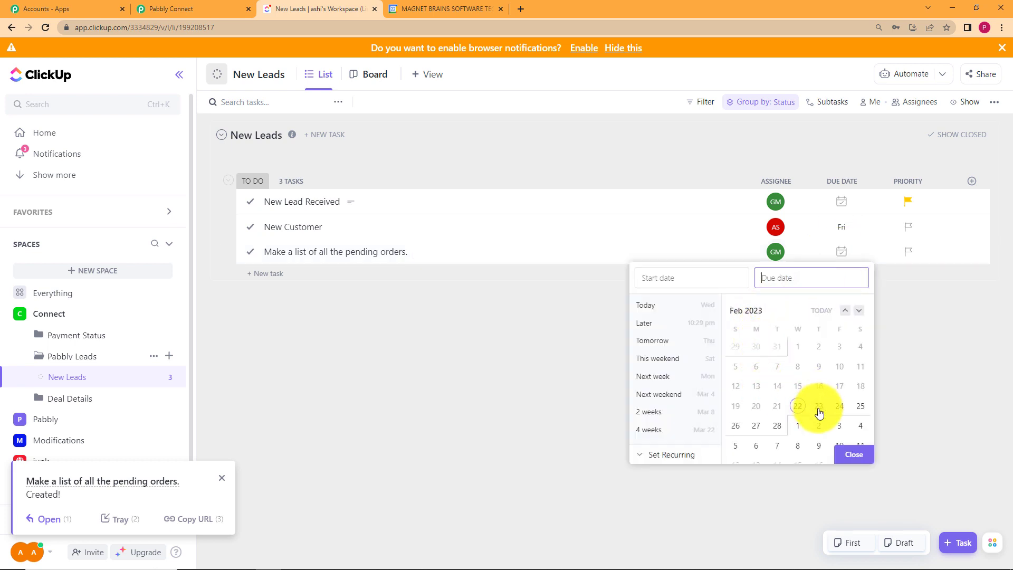
{"action": "left_click", "coordinate": [843, 411]}
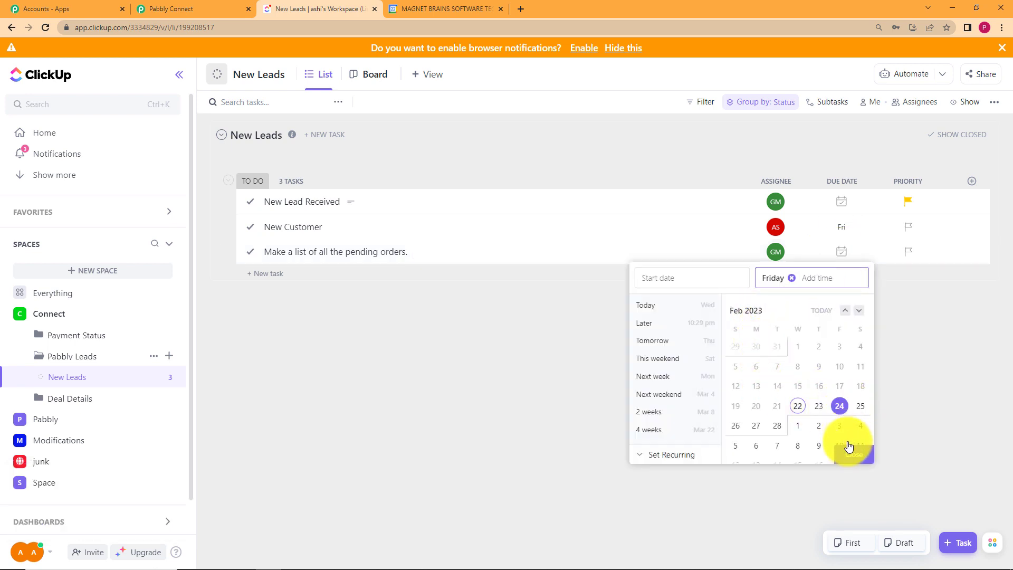
{"action": "left_click", "coordinate": [849, 456]}
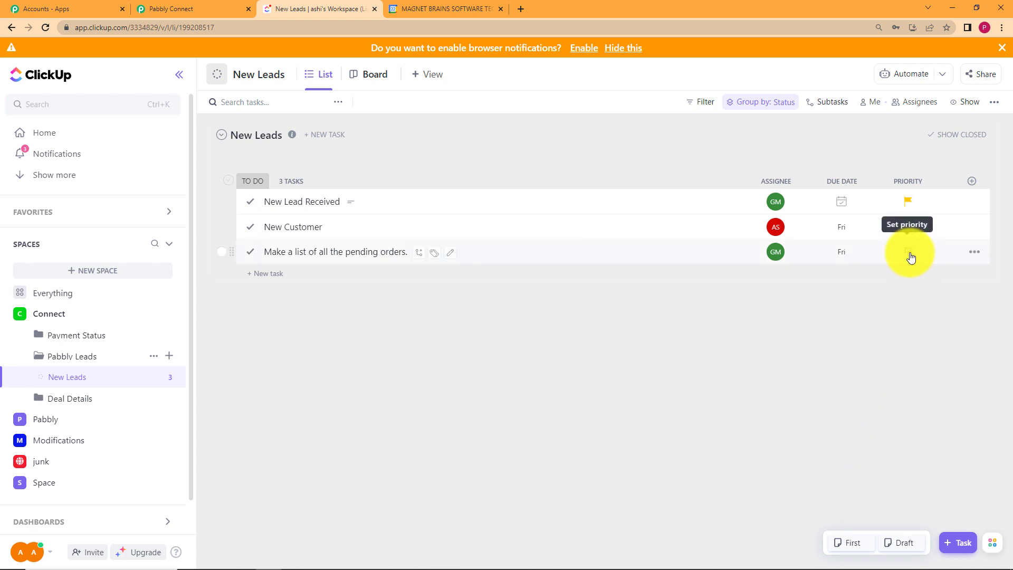
{"action": "left_click", "coordinate": [908, 255]}
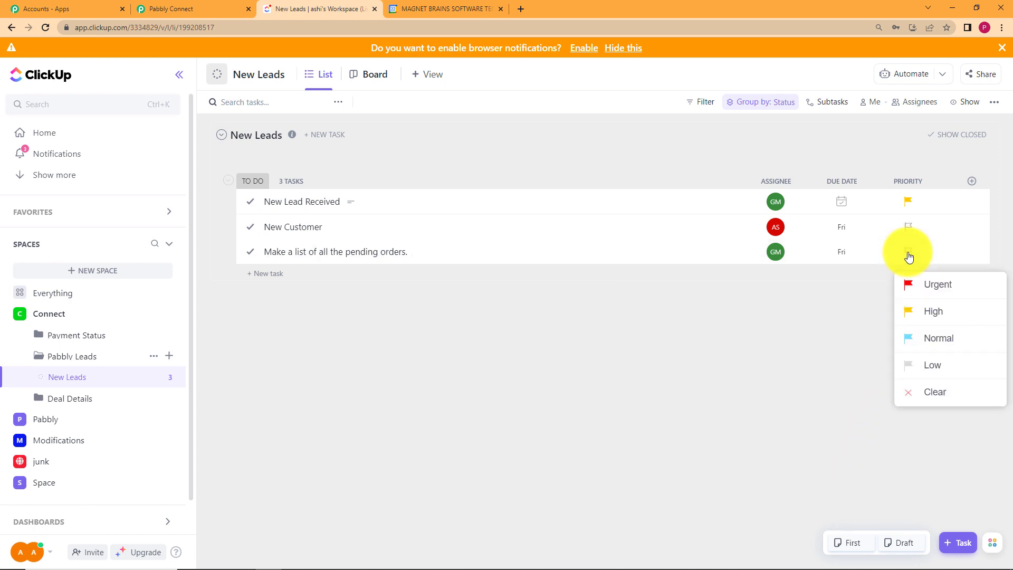
{"action": "left_click", "coordinate": [932, 314]}
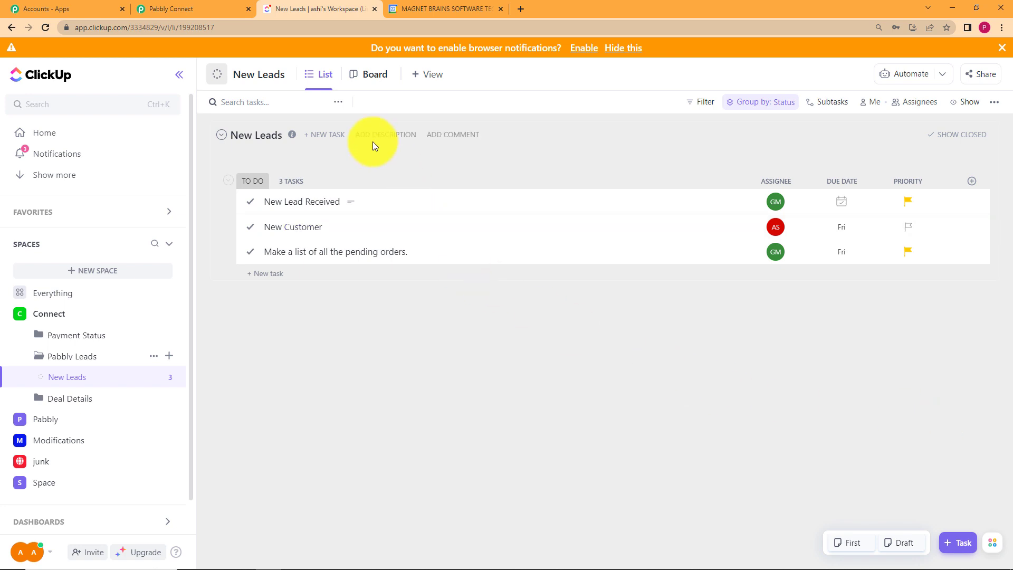
Step: Return to Pabbly Connect and examine the priority, task name and list name in the trigger's received response
{"action": "left_click", "coordinate": [207, 7]}
{"action": "scroll", "coordinate": [217, 352], "scroll_direction": "down", "scroll_amount": 5}
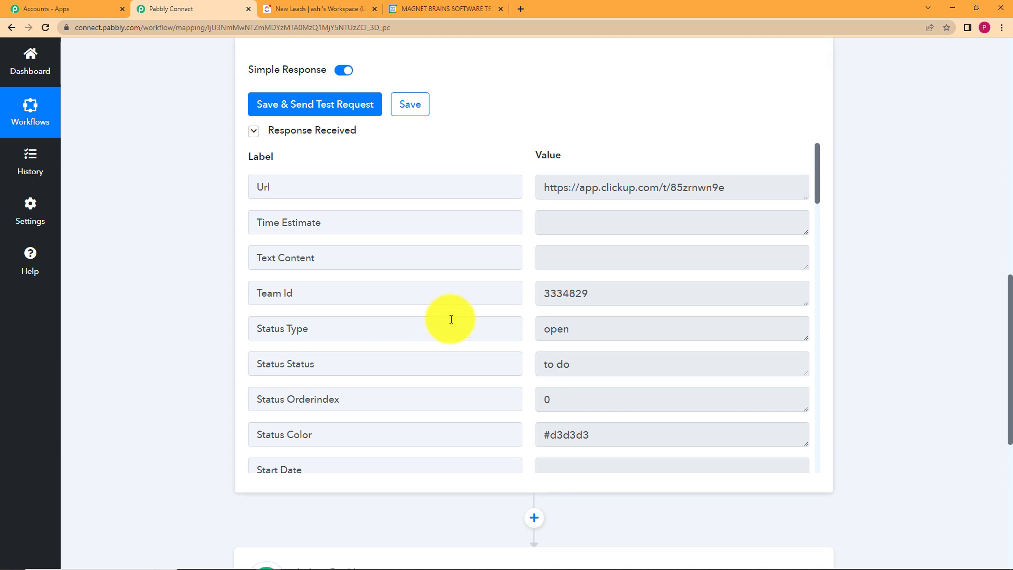
{"action": "scroll", "coordinate": [449, 215], "scroll_direction": "down", "scroll_amount": 5}
{"action": "scroll", "coordinate": [449, 215], "scroll_direction": "down", "scroll_amount": 10}
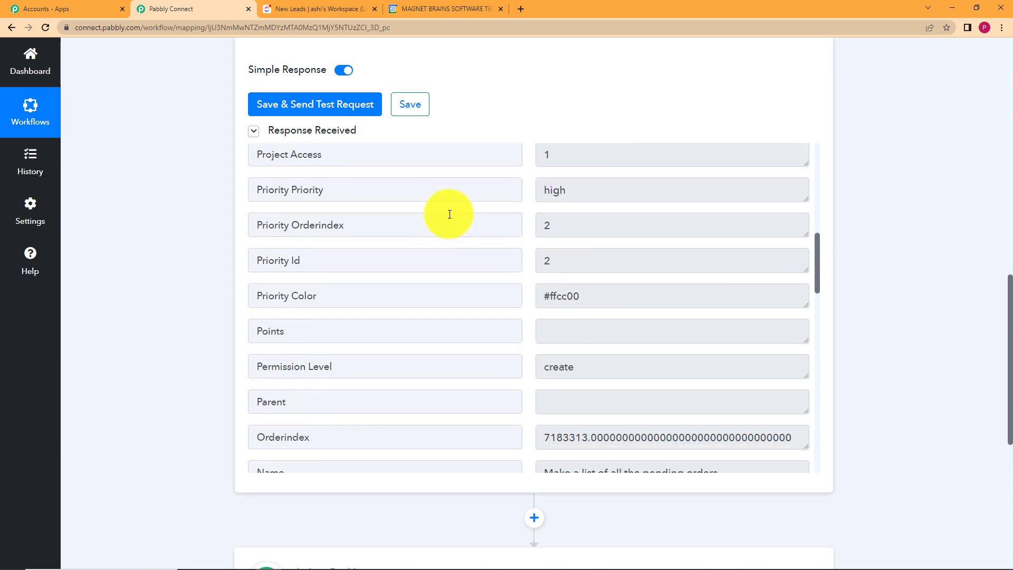
{"action": "scroll", "coordinate": [450, 214], "scroll_direction": "up", "scroll_amount": 5}
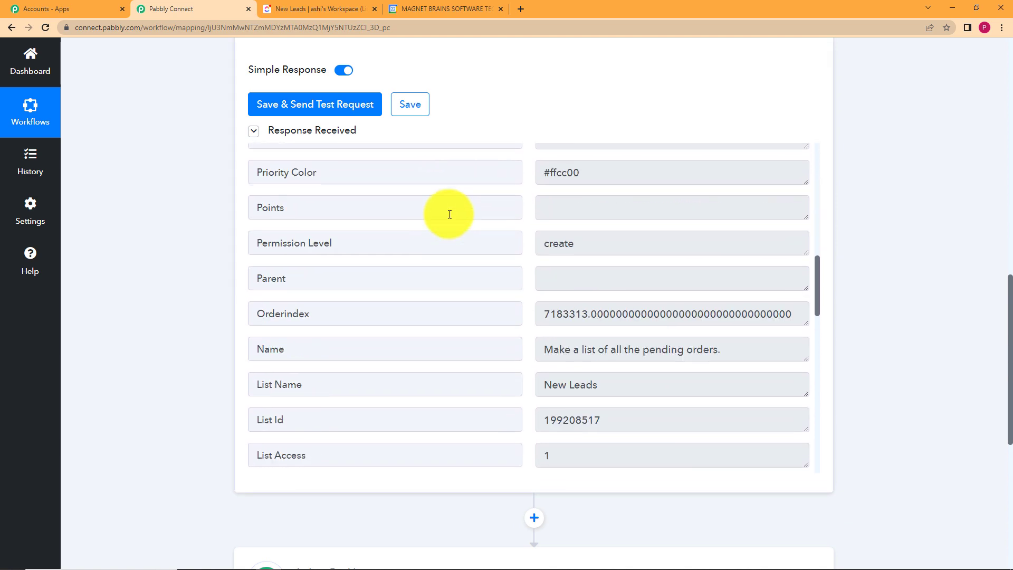
{"action": "scroll", "coordinate": [449, 214], "scroll_direction": "up", "scroll_amount": 2}
{"action": "scroll", "coordinate": [481, 267], "scroll_direction": "down", "scroll_amount": 2}
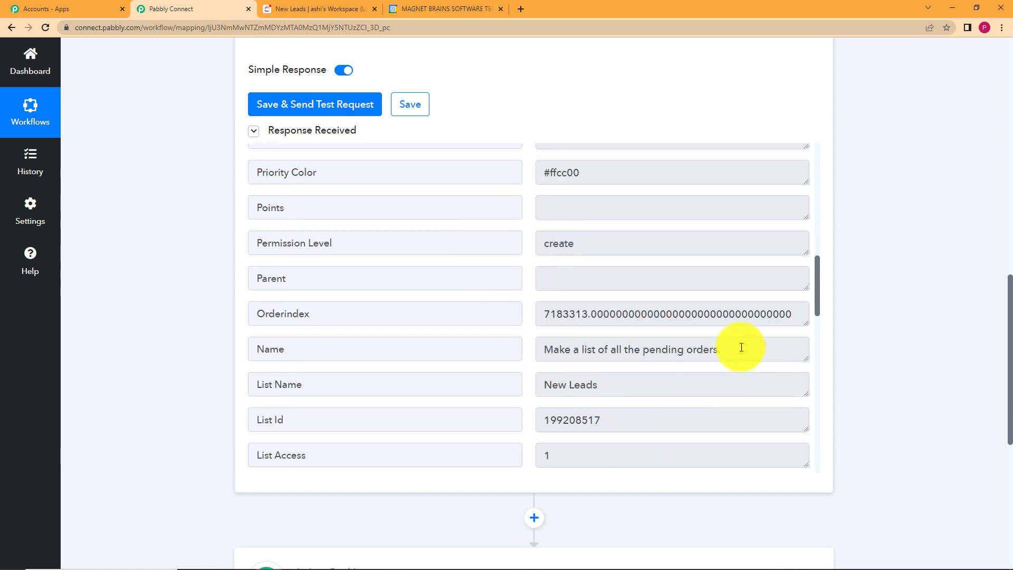
{"action": "left_click_drag", "start_coordinate": [741, 347], "coordinate": [549, 347]}
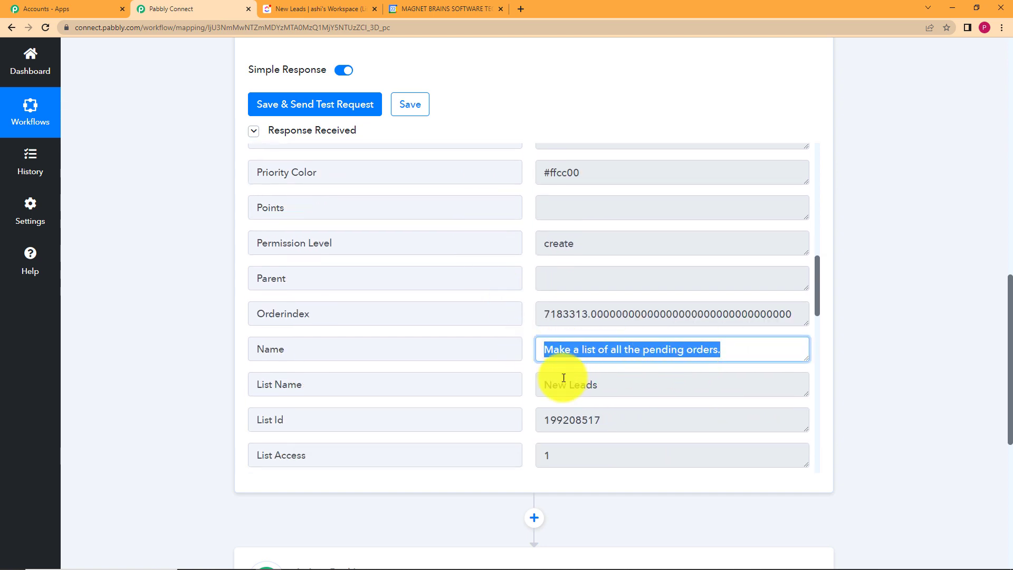
{"action": "left_click", "coordinate": [731, 350]}
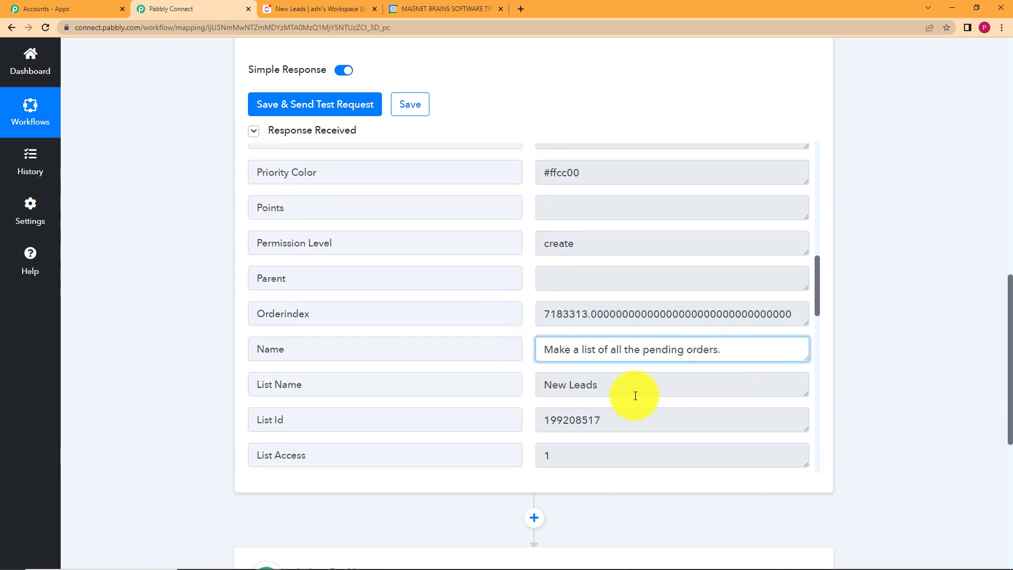
{"action": "left_click", "coordinate": [542, 391]}
{"action": "left_click_drag", "start_coordinate": [542, 391], "coordinate": [486, 390]}
Step: Check the project name and task URL in the received ClickUp response
{"action": "scroll", "coordinate": [574, 337], "scroll_direction": "up", "scroll_amount": 9}
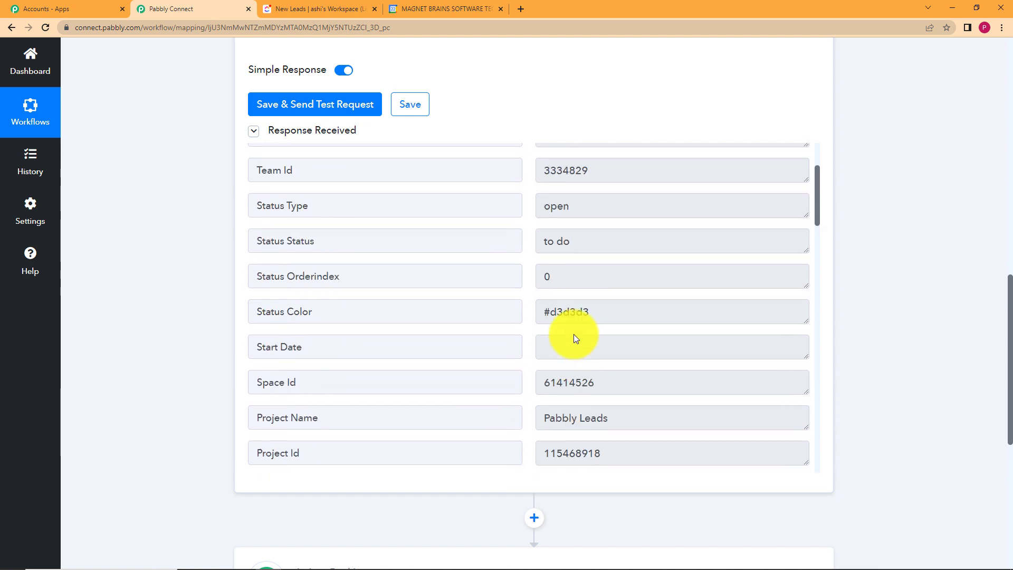
{"action": "left_click_drag", "start_coordinate": [611, 412], "coordinate": [525, 419]}
{"action": "scroll", "coordinate": [569, 365], "scroll_direction": "up", "scroll_amount": 3}
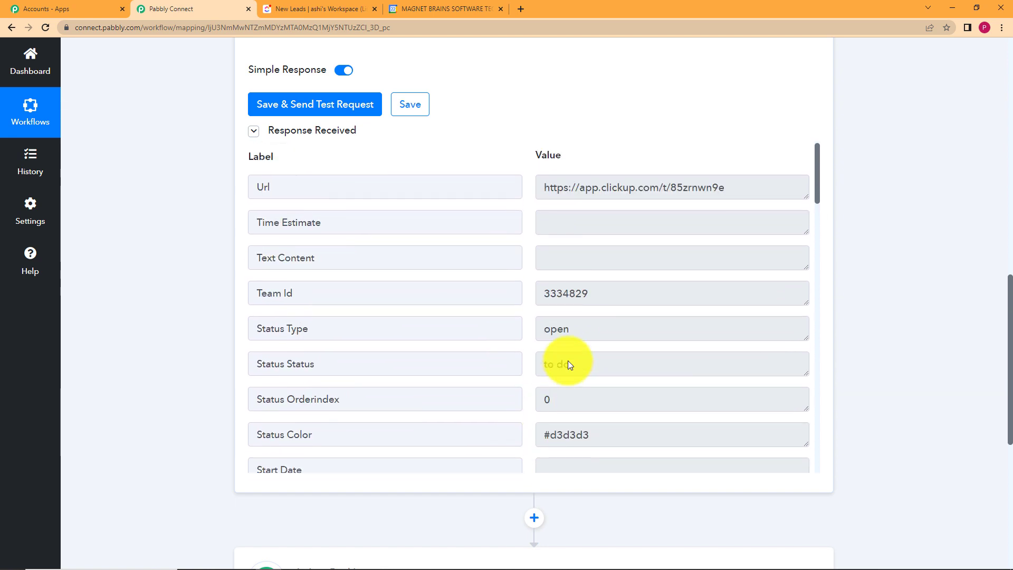
{"action": "left_click_drag", "start_coordinate": [760, 189], "coordinate": [535, 191]}
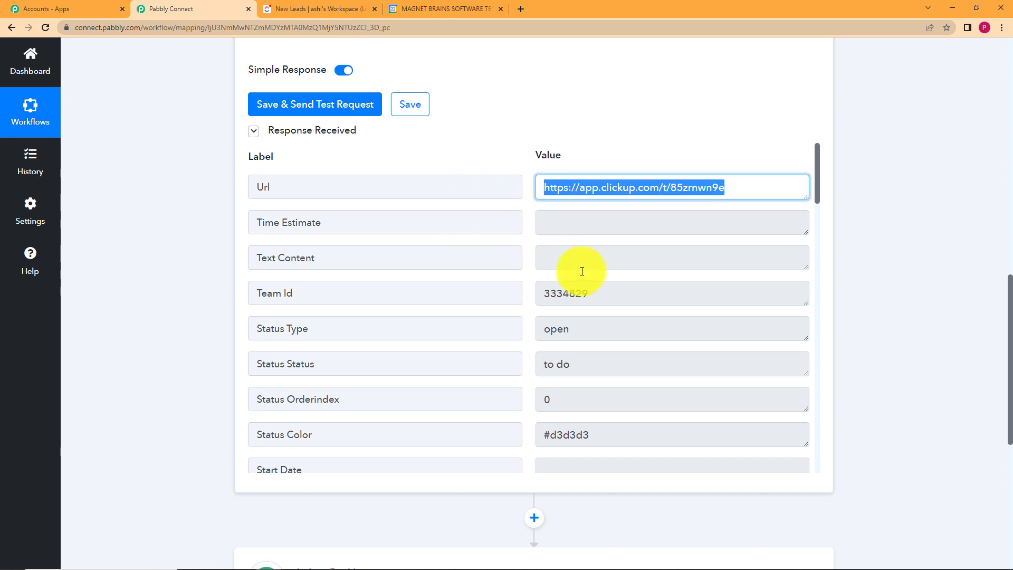
{"action": "left_click", "coordinate": [584, 270]}
Step: Examine the assignee details at the end of the received ClickUp response
{"action": "scroll", "coordinate": [584, 270], "scroll_direction": "down", "scroll_amount": 8}
{"action": "scroll", "coordinate": [584, 270], "scroll_direction": "down", "scroll_amount": 10}
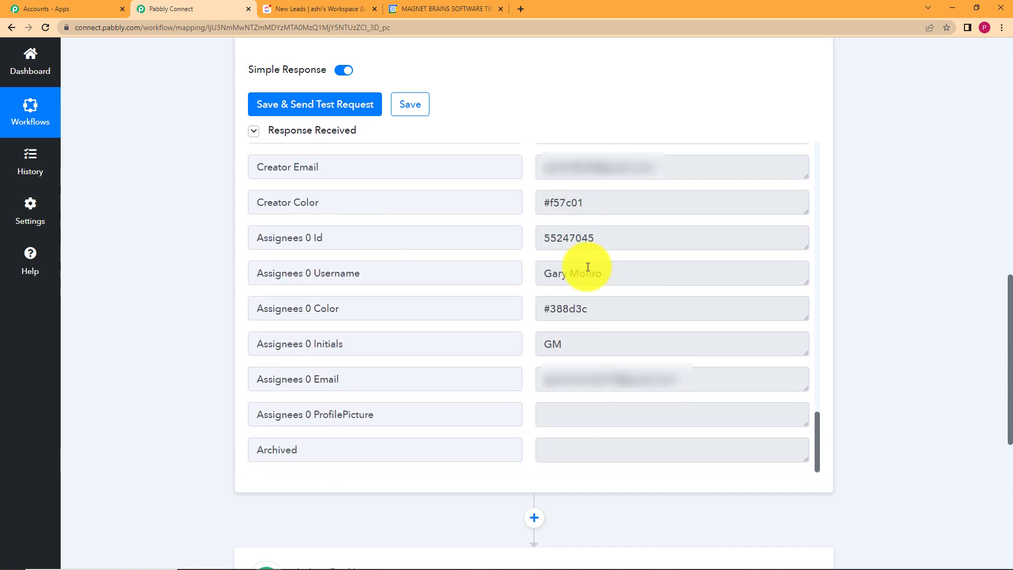
{"action": "left_click_drag", "start_coordinate": [603, 273], "coordinate": [514, 277]}
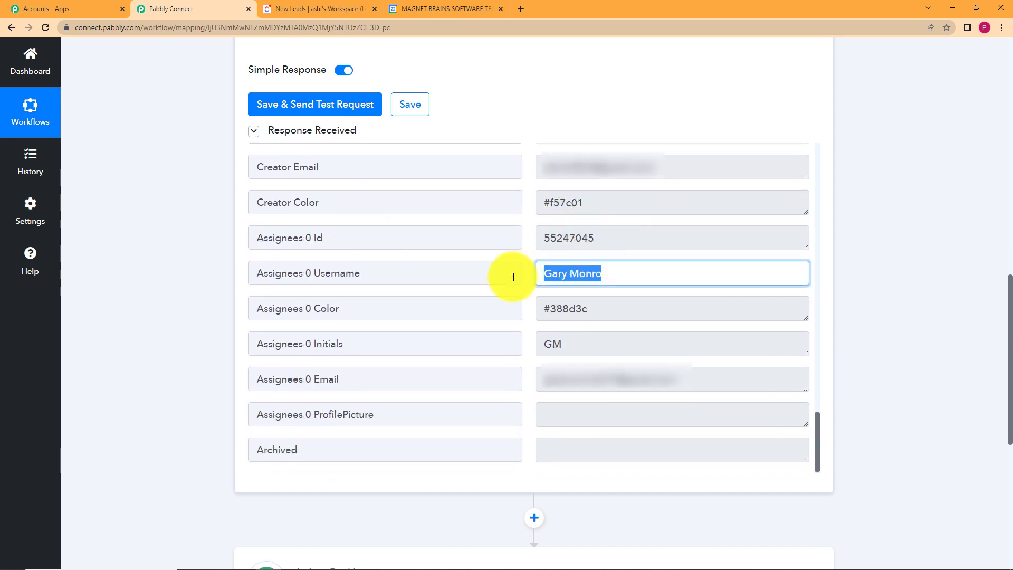
{"action": "left_click", "coordinate": [538, 299]}
{"action": "left_click", "coordinate": [527, 312]}
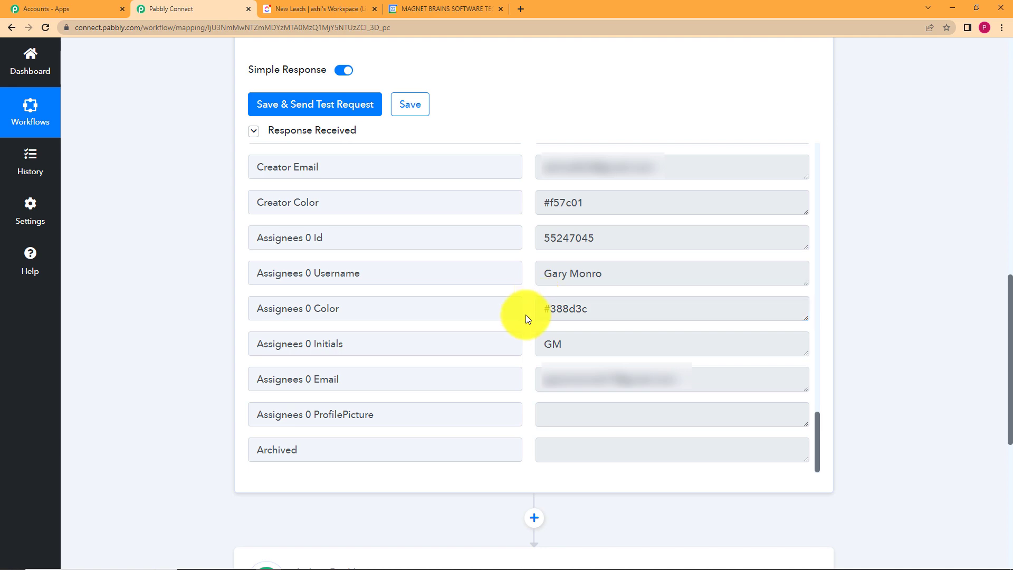
Step: Review the ClickUp trigger's setup, then expand the workflow's second step to choose its action application
{"action": "scroll", "coordinate": [169, 320], "scroll_direction": "up", "scroll_amount": 7}
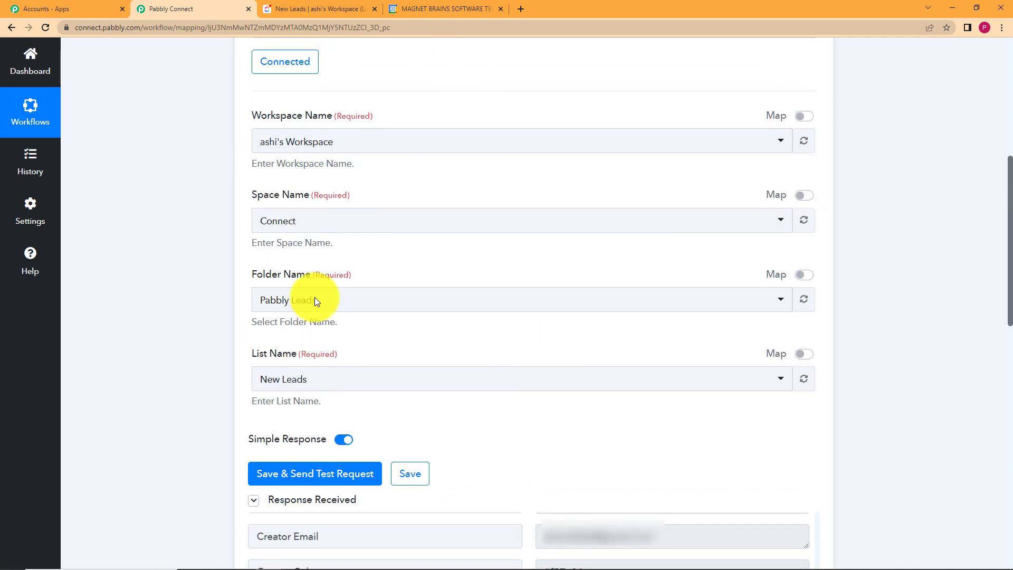
{"action": "scroll", "coordinate": [315, 301], "scroll_direction": "up", "scroll_amount": 7}
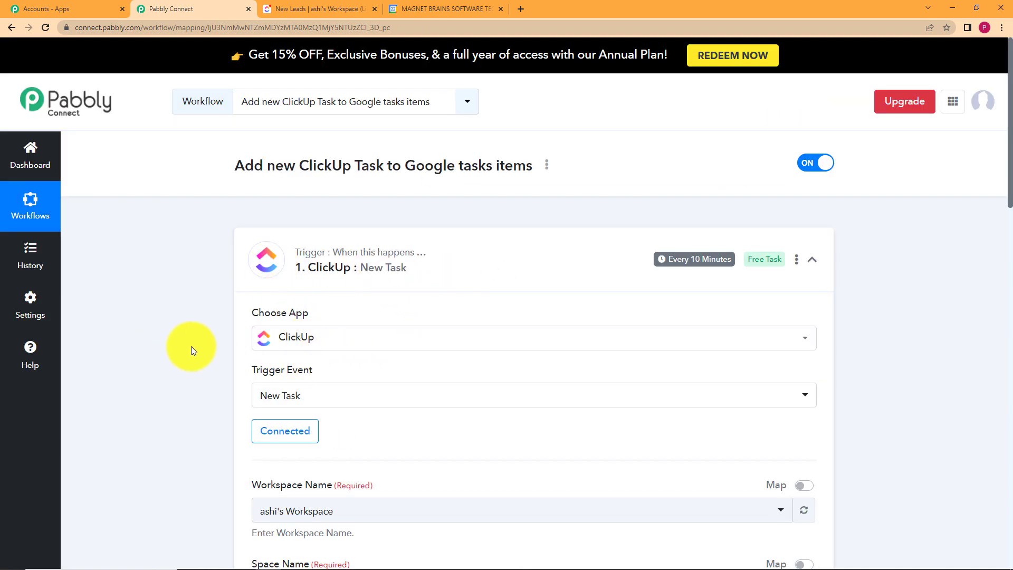
{"action": "scroll", "coordinate": [187, 351], "scroll_direction": "down", "scroll_amount": 16}
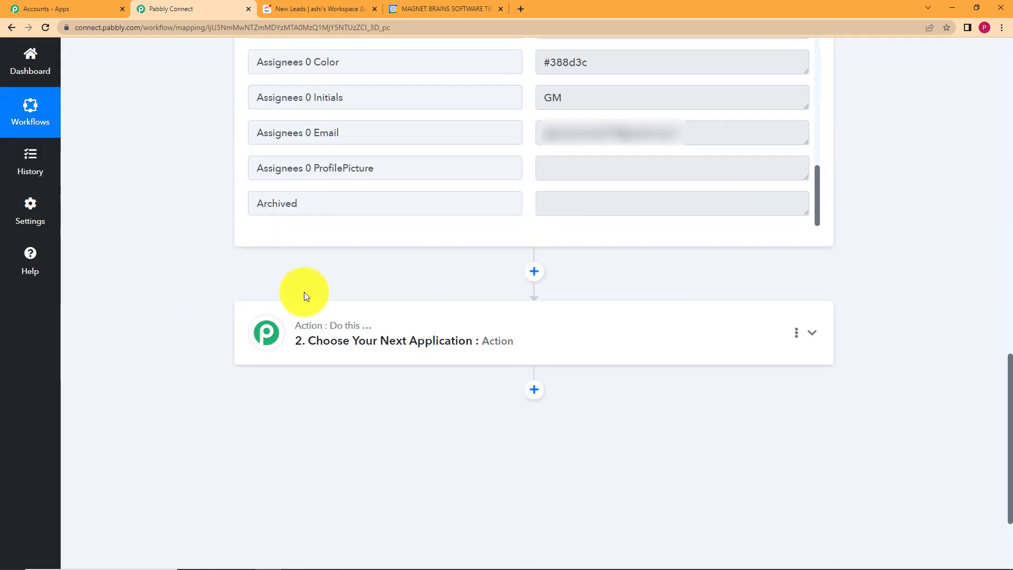
{"action": "left_click", "coordinate": [465, 323]}
Step: Examine the format of the due, updated and created dates in the received ClickUp response
{"action": "scroll", "coordinate": [158, 271], "scroll_direction": "up", "scroll_amount": 3}
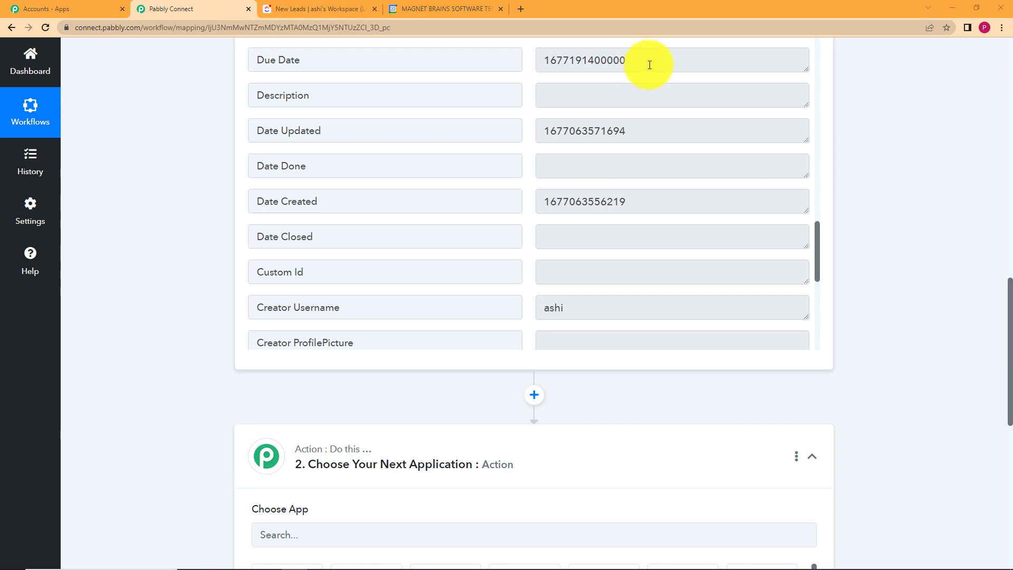
{"action": "left_click_drag", "start_coordinate": [649, 65], "coordinate": [571, 90]}
{"action": "left_click_drag", "start_coordinate": [653, 128], "coordinate": [565, 129]}
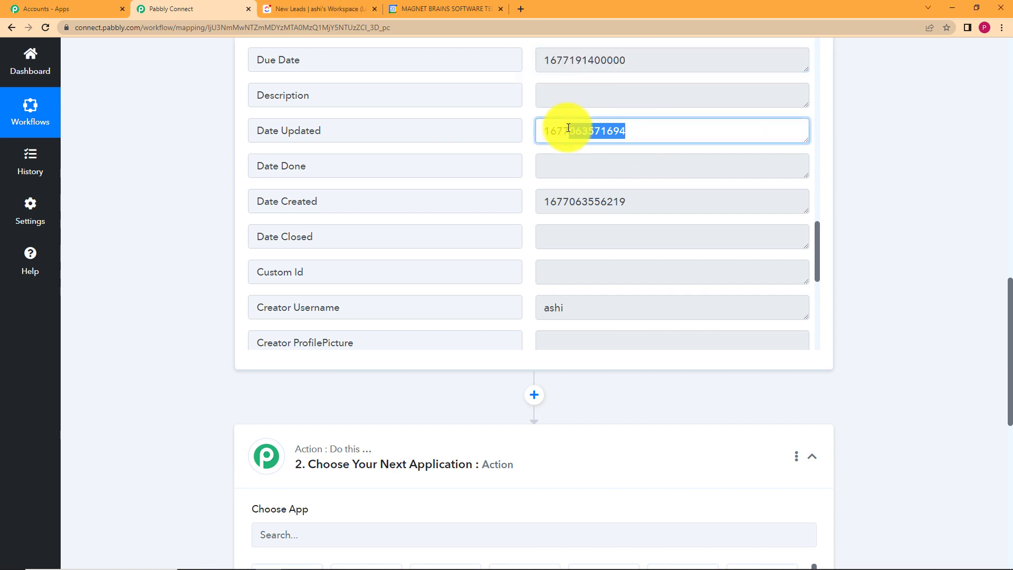
{"action": "left_click_drag", "start_coordinate": [645, 195], "coordinate": [543, 199]}
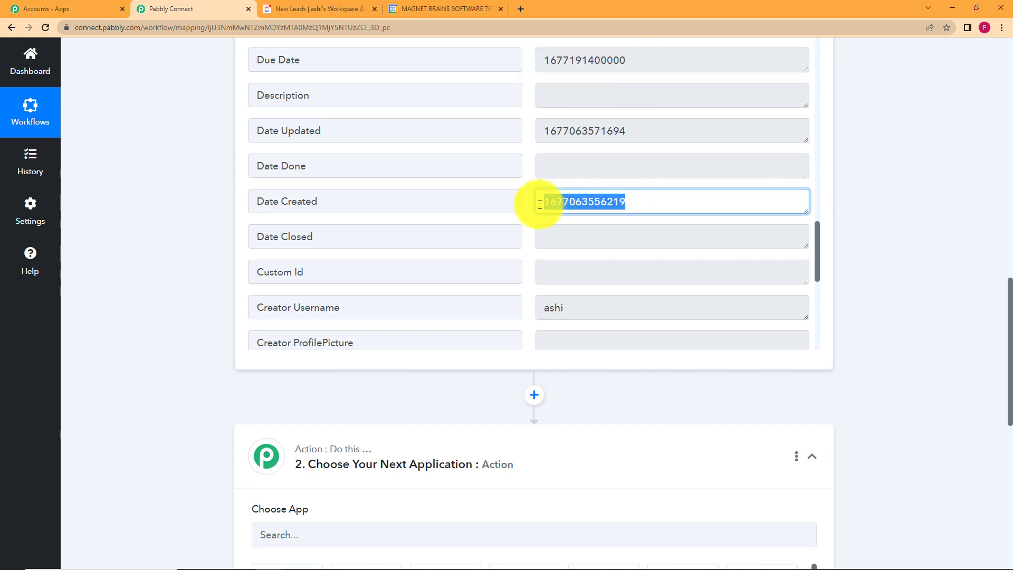
{"action": "left_click", "coordinate": [655, 91]}
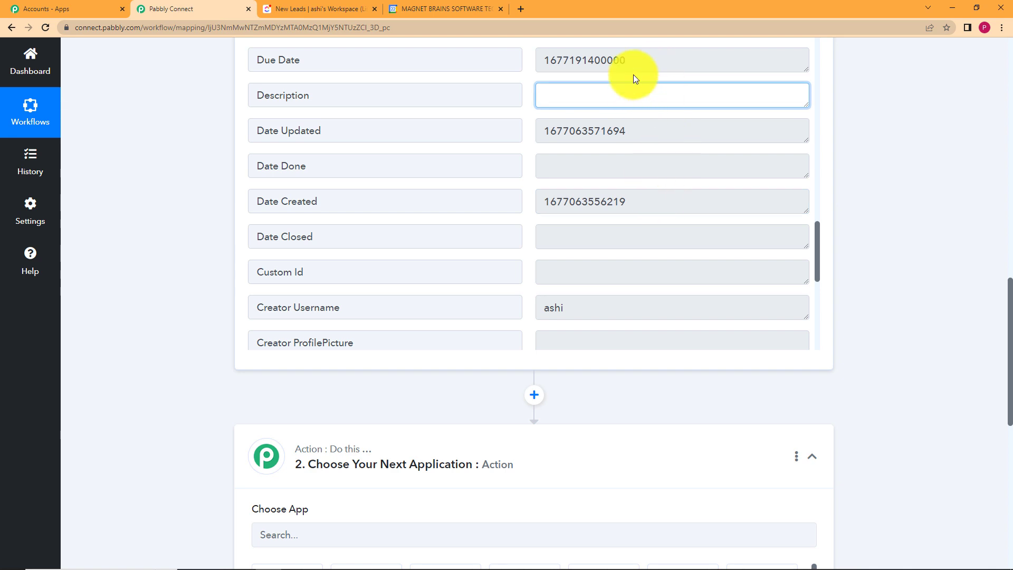
Step: Check the due dates in ClickUp's New Leads list, then return to the Pabbly Connect workflow
{"action": "left_click", "coordinate": [332, 9]}
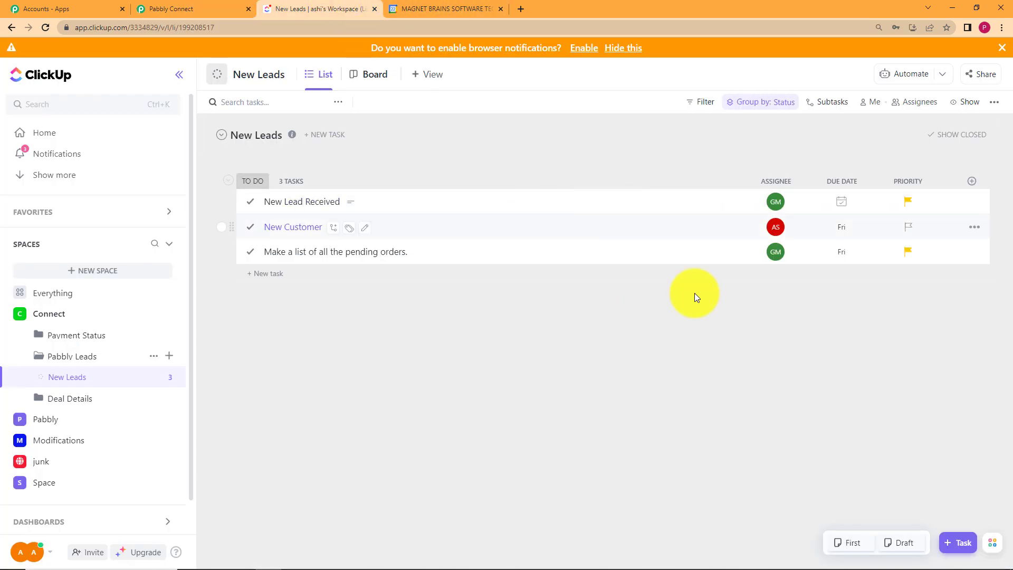
{"action": "left_click", "coordinate": [231, 7]}
{"action": "left_click", "coordinate": [492, 6]}
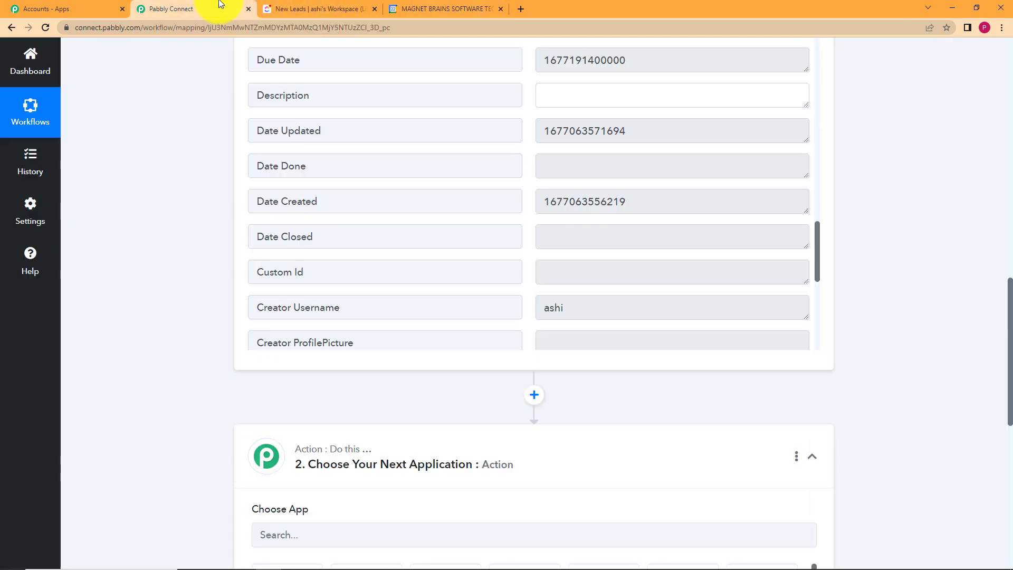
{"action": "left_click", "coordinate": [219, 6]}
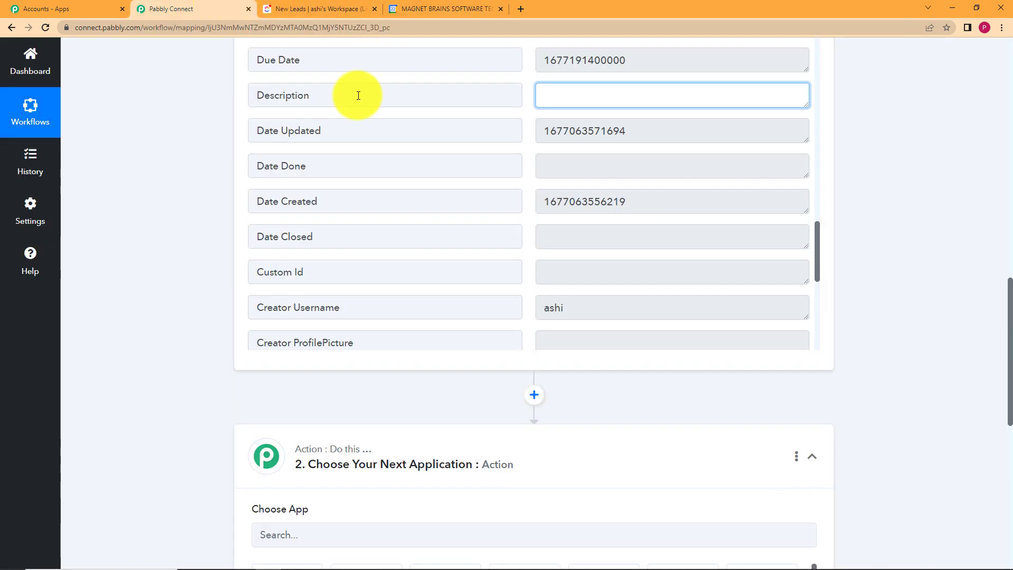
Step: Choose Date/Time Formatter as the second step's application, with Format Date Only as its action event
{"action": "scroll", "coordinate": [404, 430], "scroll_direction": "down", "scroll_amount": 5}
{"action": "left_click", "coordinate": [352, 298]}
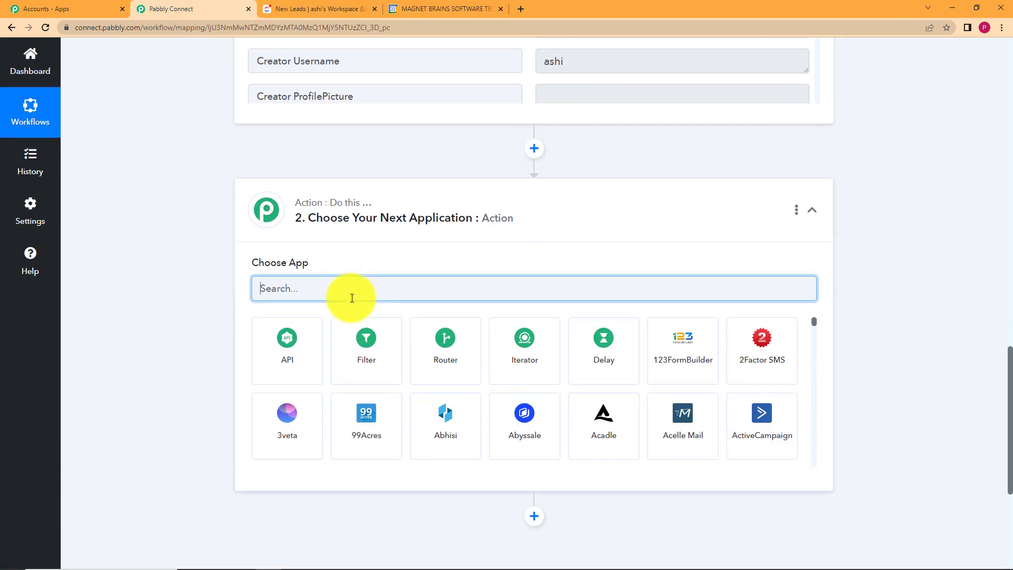
{"action": "type", "text": "date"}
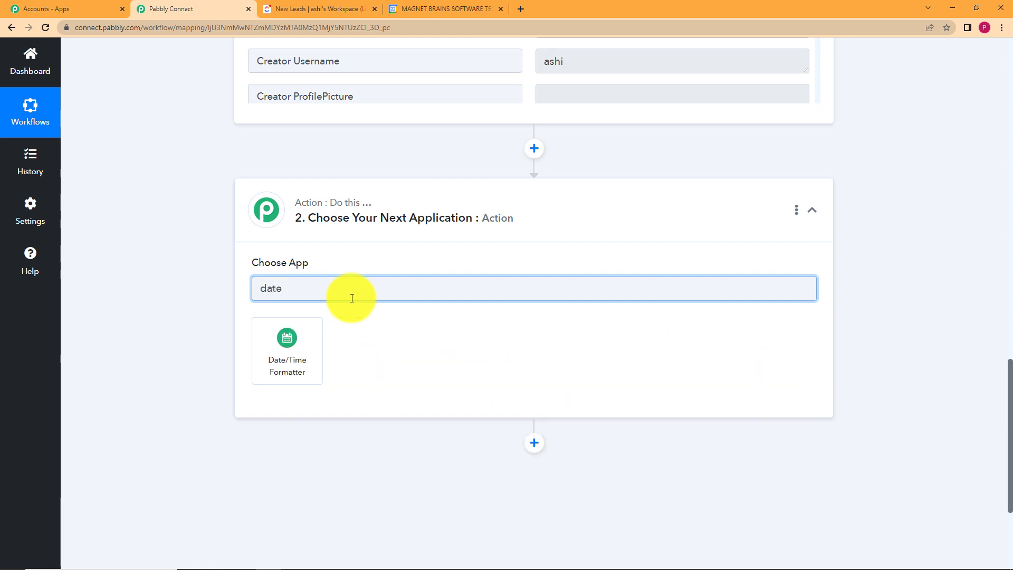
{"action": "left_click", "coordinate": [302, 351]}
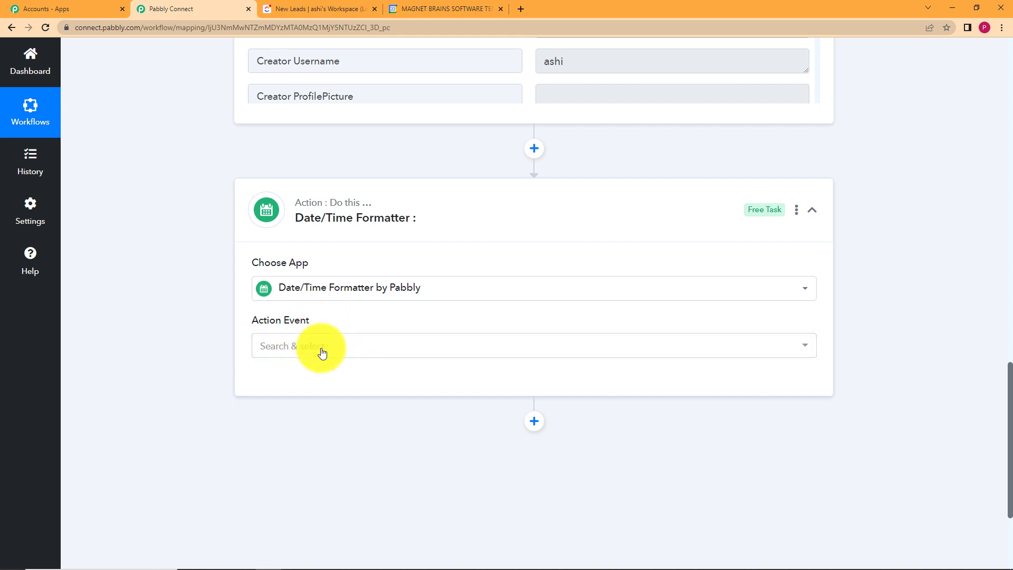
{"action": "left_click", "coordinate": [318, 350]}
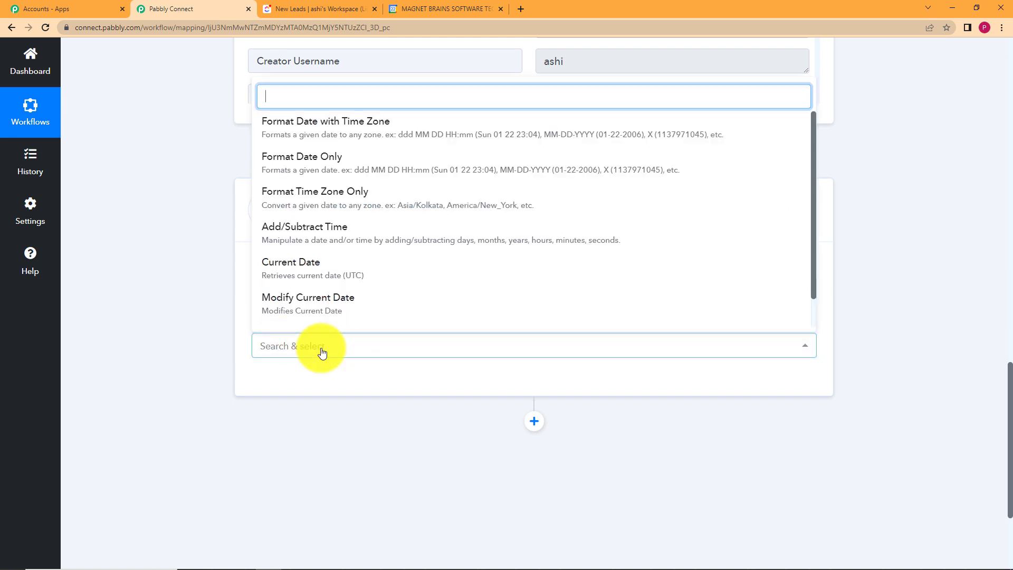
{"action": "left_click", "coordinate": [420, 168]}
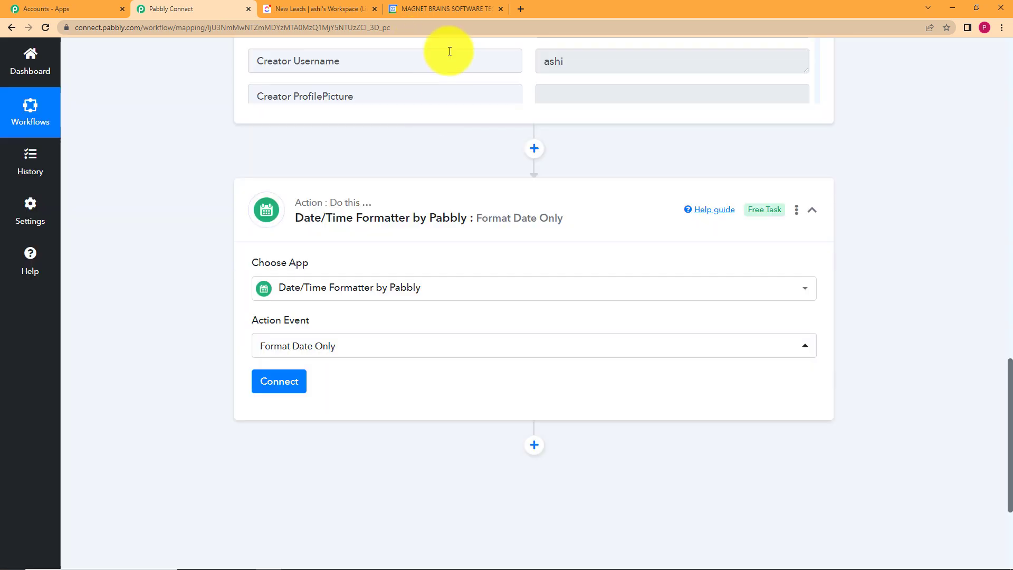
Step: Look up the due date of the pending orders task in ClickUp, then switch back to Pabbly Connect
{"action": "left_click", "coordinate": [316, 9]}
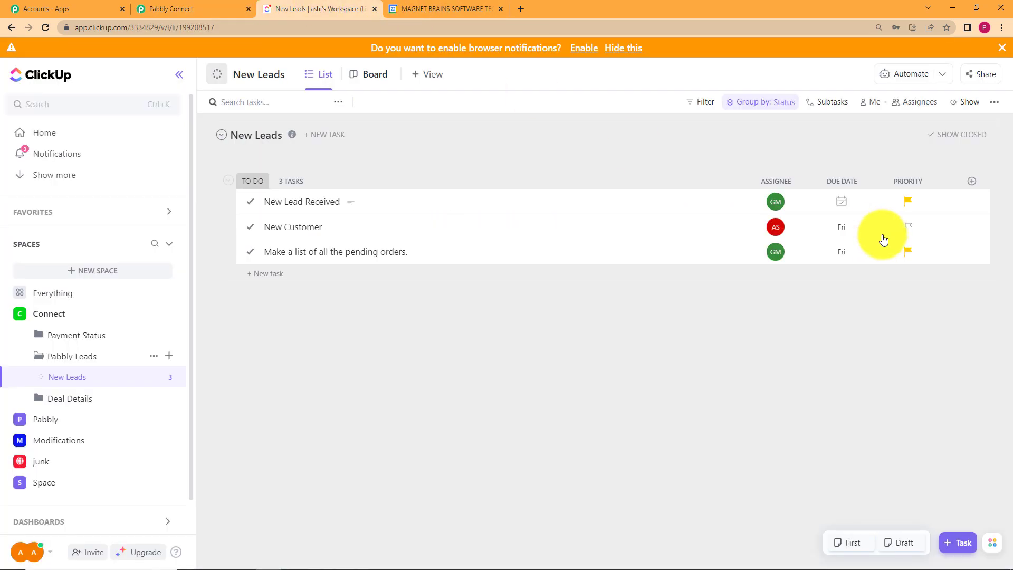
{"action": "left_click", "coordinate": [846, 253]}
{"action": "left_click", "coordinate": [909, 396]}
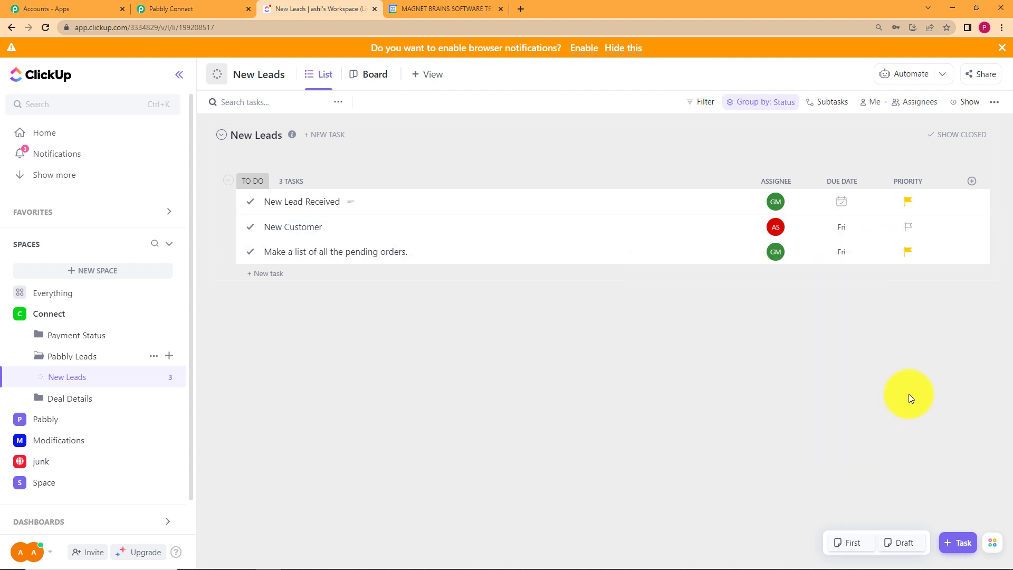
{"action": "left_click", "coordinate": [186, 8]}
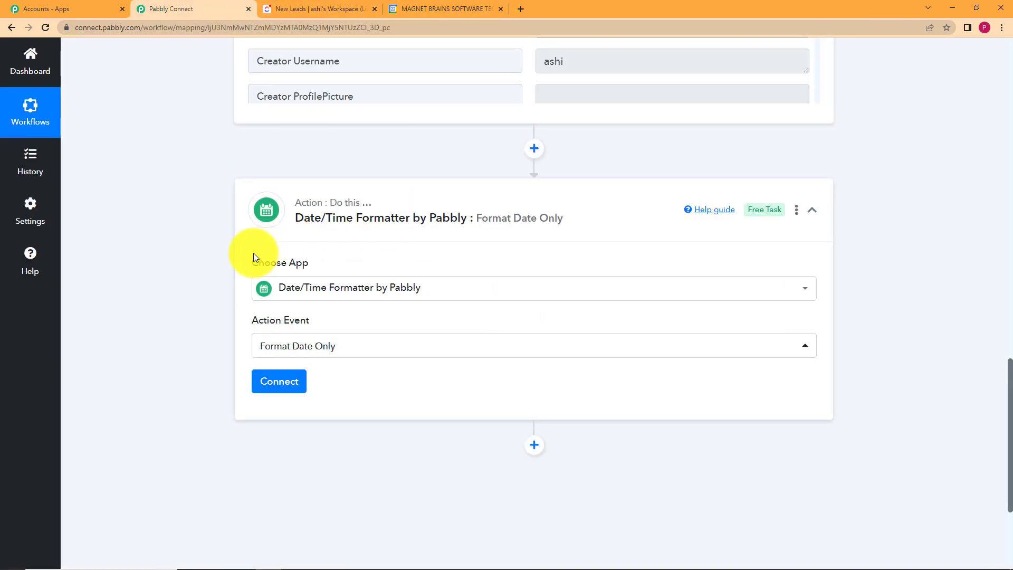
Step: Connect the Date/Time Formatter action so that its date and format settings can be filled in
{"action": "scroll", "coordinate": [188, 296], "scroll_direction": "up", "scroll_amount": 5}
{"action": "scroll", "coordinate": [366, 321], "scroll_direction": "down", "scroll_amount": 10}
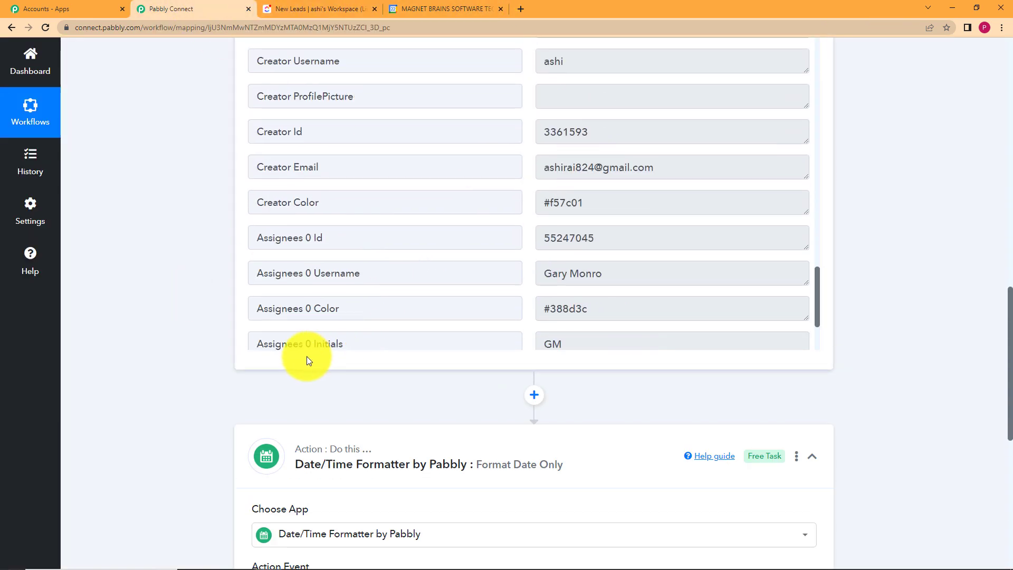
{"action": "left_click", "coordinate": [287, 258]}
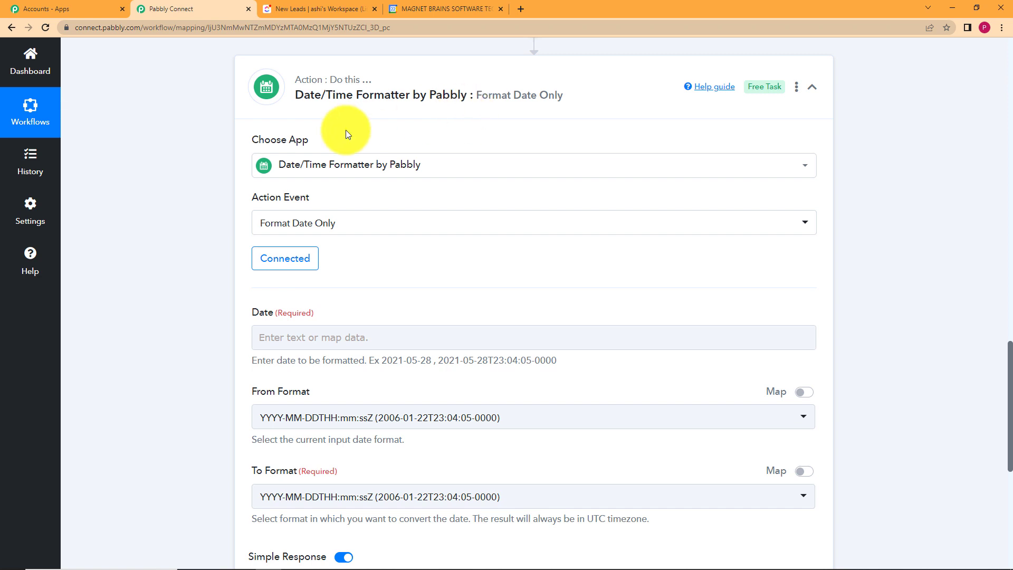
{"action": "scroll", "coordinate": [233, 310], "scroll_direction": "down", "scroll_amount": 2}
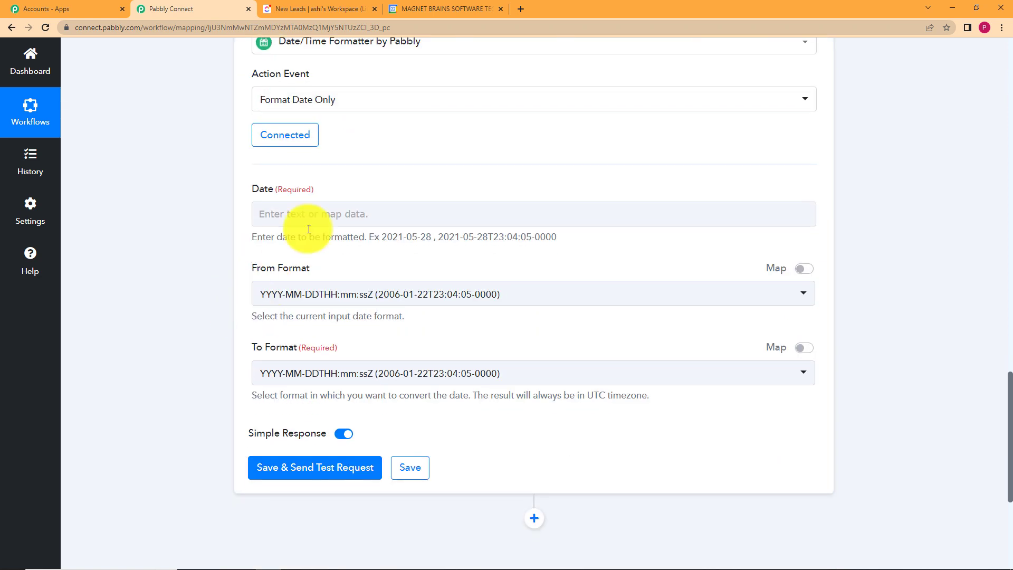
Step: Examine the Due Date and Date Updated values in the received ClickUp response to identify their date format
{"action": "left_click", "coordinate": [314, 217]}
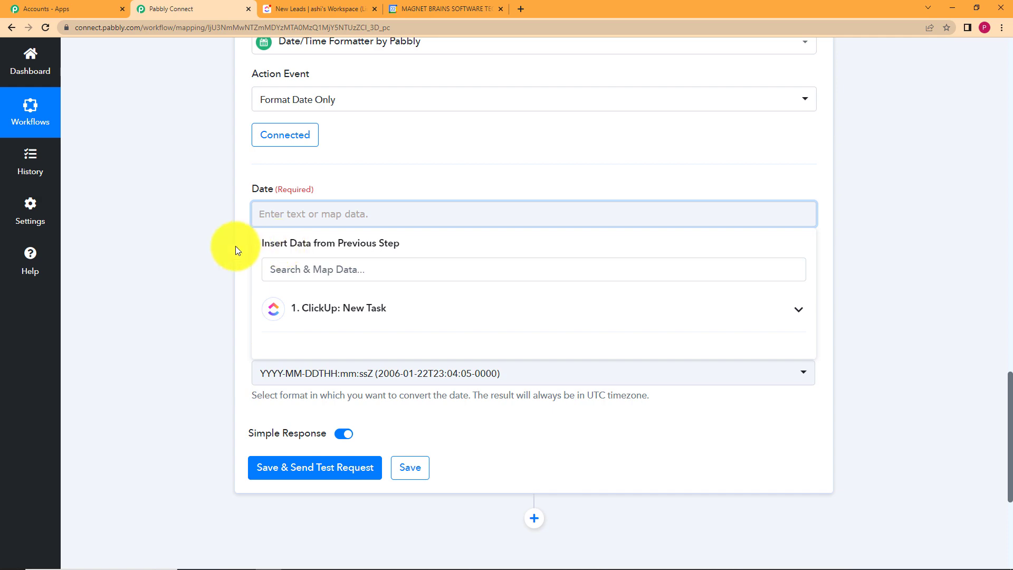
{"action": "scroll", "coordinate": [187, 241], "scroll_direction": "up", "scroll_amount": 6}
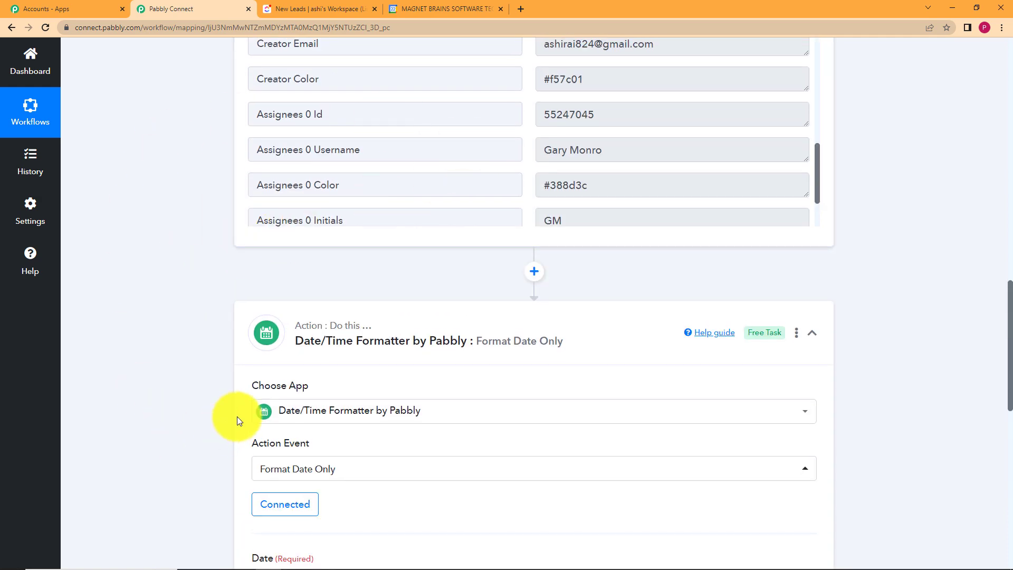
{"action": "scroll", "coordinate": [243, 411], "scroll_direction": "down", "scroll_amount": 6}
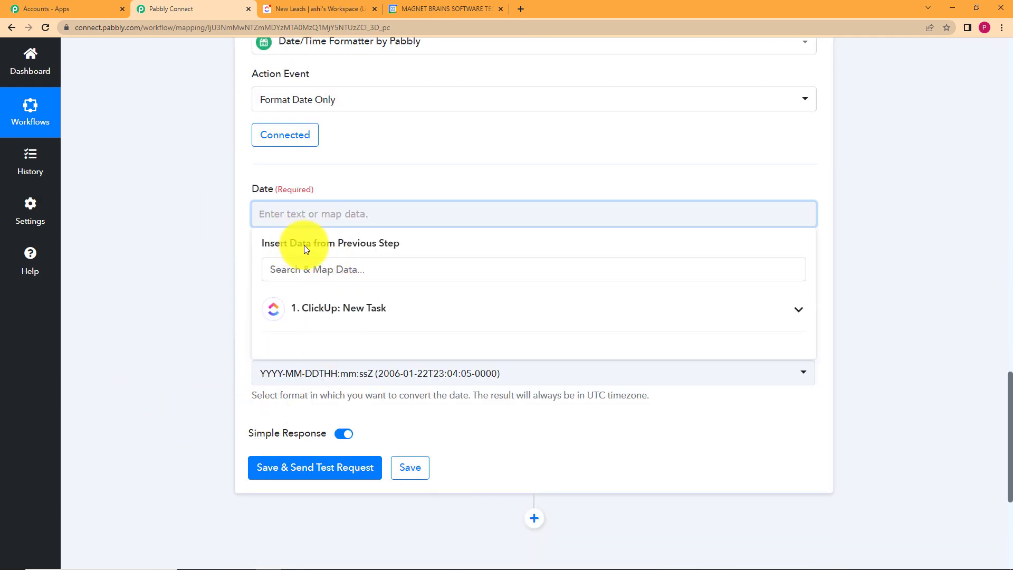
{"action": "left_click", "coordinate": [232, 224]}
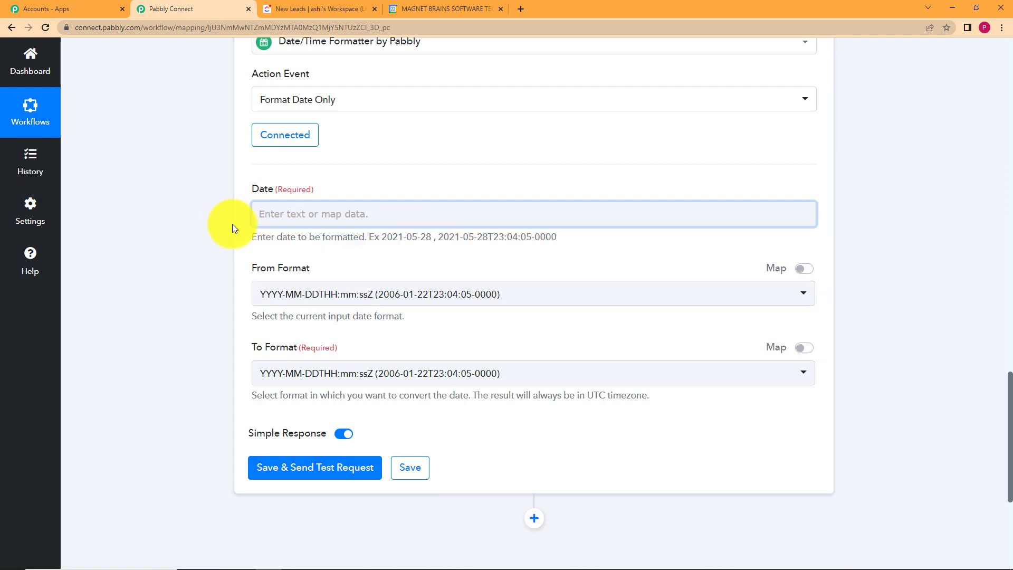
{"action": "scroll", "coordinate": [232, 224], "scroll_direction": "up", "scroll_amount": 6}
{"action": "scroll", "coordinate": [494, 177], "scroll_direction": "up", "scroll_amount": 5}
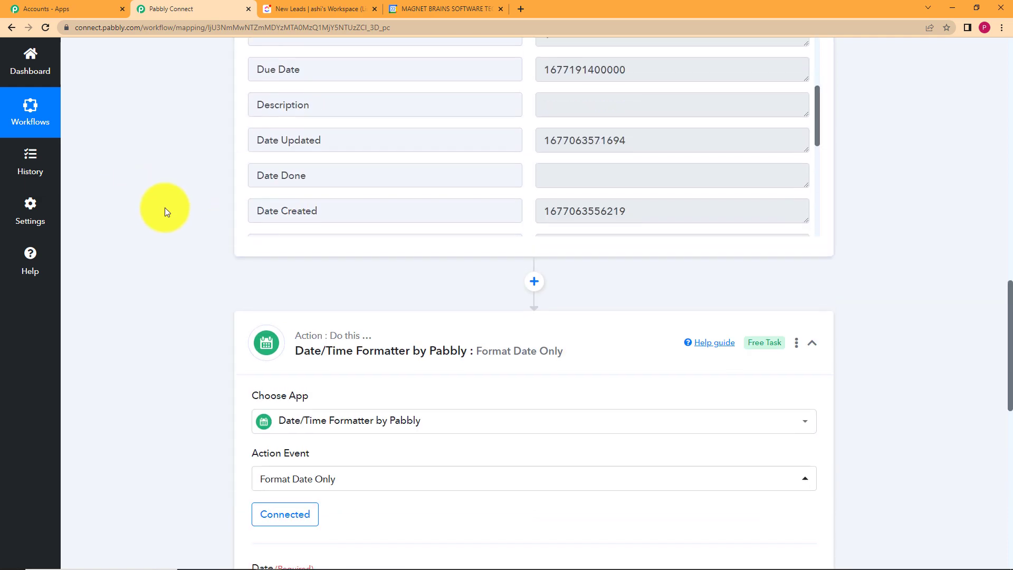
{"action": "scroll", "coordinate": [439, 316], "scroll_direction": "up", "scroll_amount": 9}
{"action": "scroll", "coordinate": [568, 408], "scroll_direction": "down", "scroll_amount": 2}
{"action": "left_click_drag", "start_coordinate": [628, 421], "coordinate": [505, 447]}
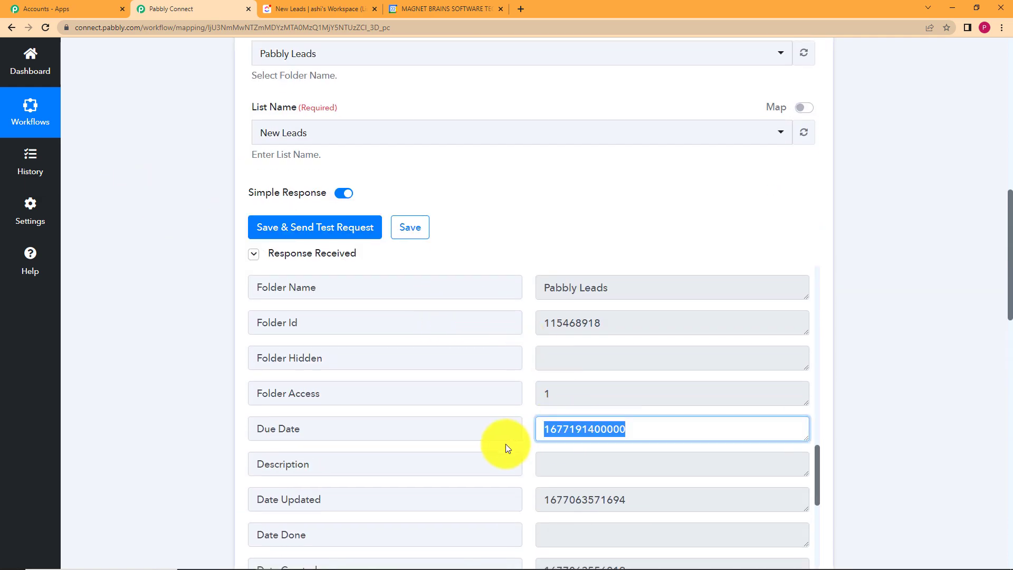
{"action": "left_click_drag", "start_coordinate": [631, 501], "coordinate": [536, 495]}
{"action": "scroll", "coordinate": [186, 378], "scroll_direction": "down", "scroll_amount": 7}
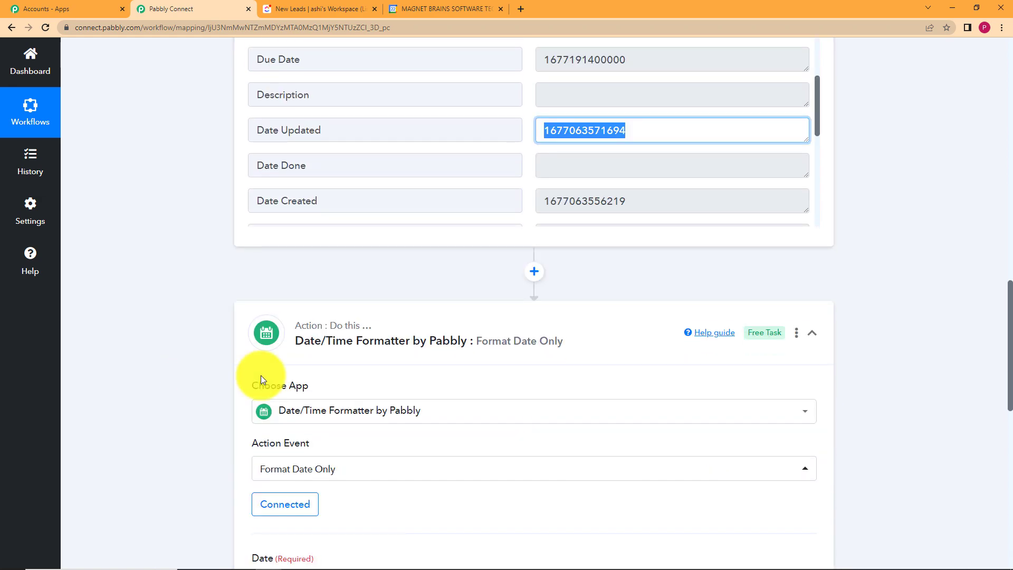
Step: Map the formatter's Date to the Due Date from the ClickUp: New Task response
{"action": "scroll", "coordinate": [352, 461], "scroll_direction": "down", "scroll_amount": 5}
{"action": "left_click", "coordinate": [361, 340]}
{"action": "left_click", "coordinate": [373, 430]}
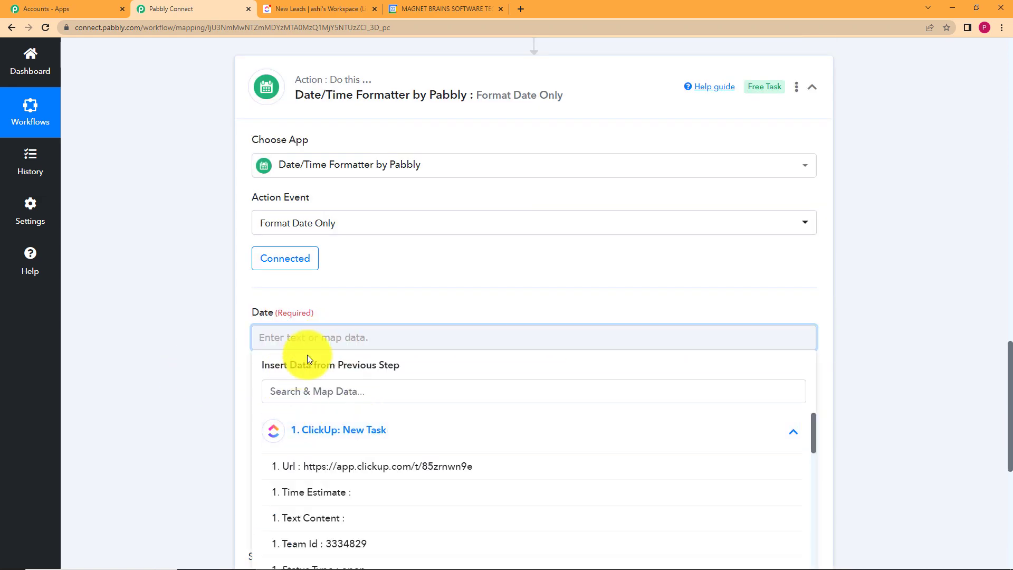
{"action": "left_click", "coordinate": [313, 392]}
{"action": "type", "text": "due"}
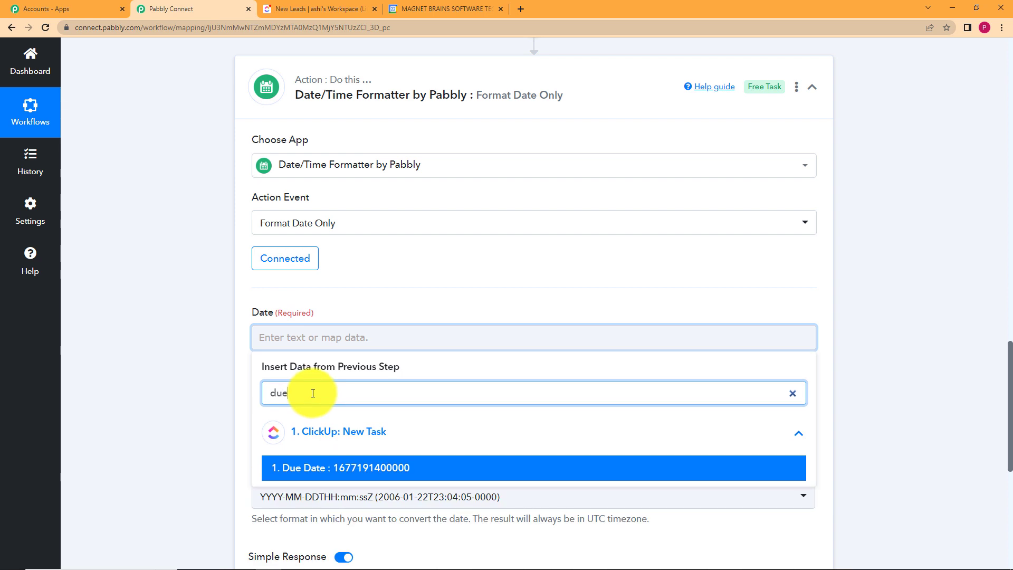
{"action": "left_click", "coordinate": [341, 477]}
{"action": "left_click", "coordinate": [214, 376]}
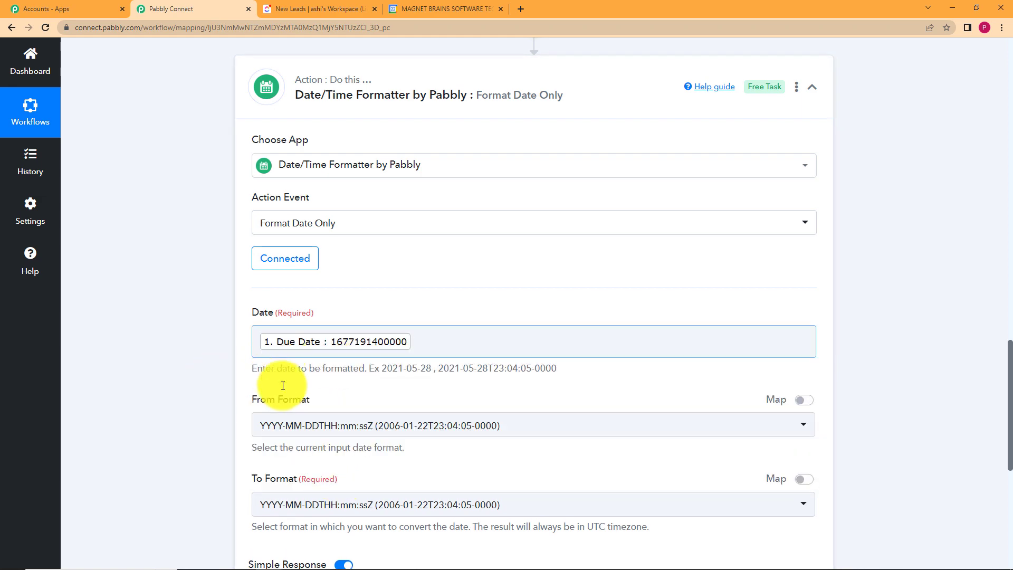
{"action": "scroll", "coordinate": [180, 389], "scroll_direction": "down", "scroll_amount": 5}
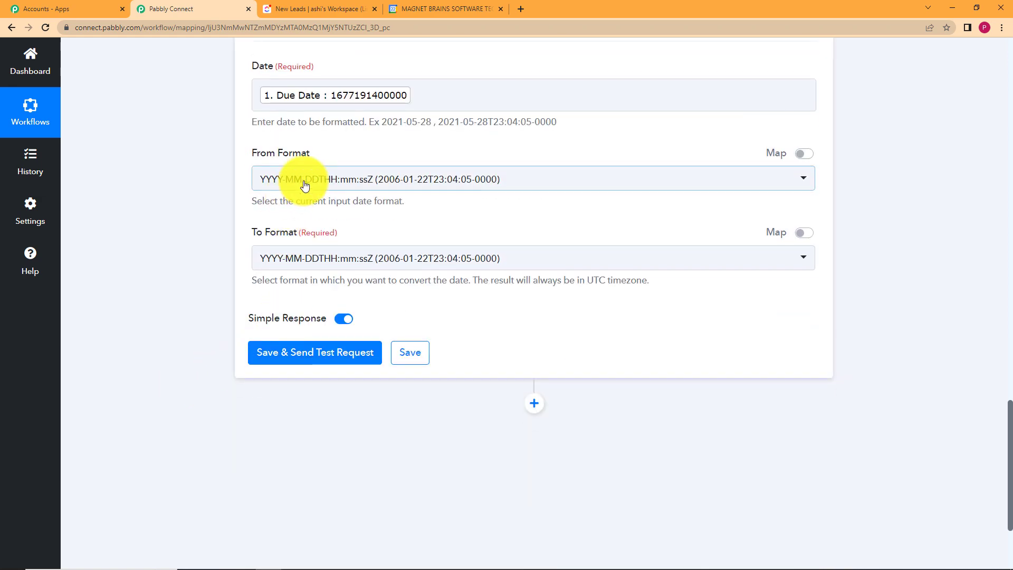
{"action": "left_click", "coordinate": [401, 179]}
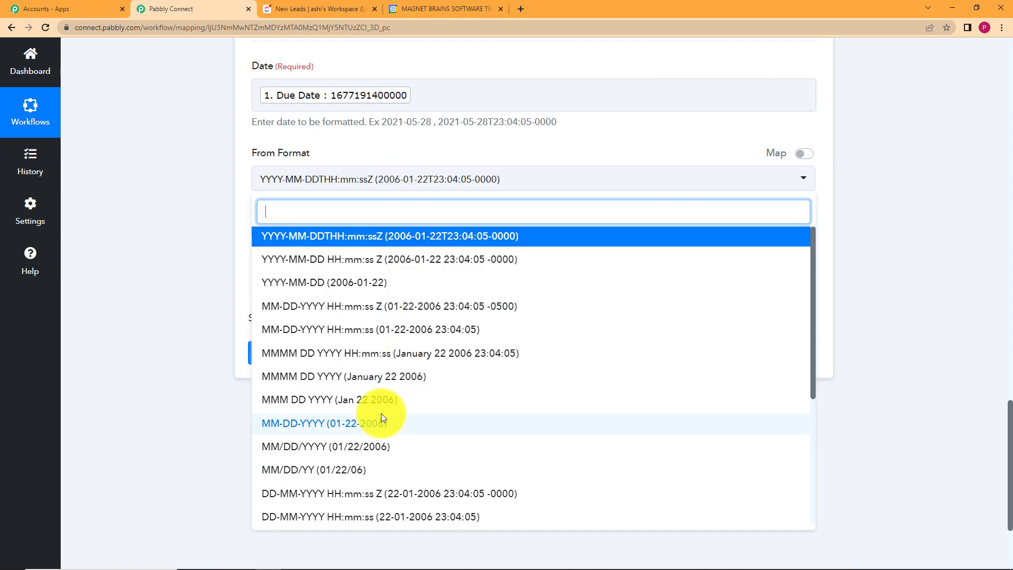
{"action": "scroll", "coordinate": [383, 433], "scroll_direction": "down", "scroll_amount": 5}
{"action": "left_click", "coordinate": [378, 489]}
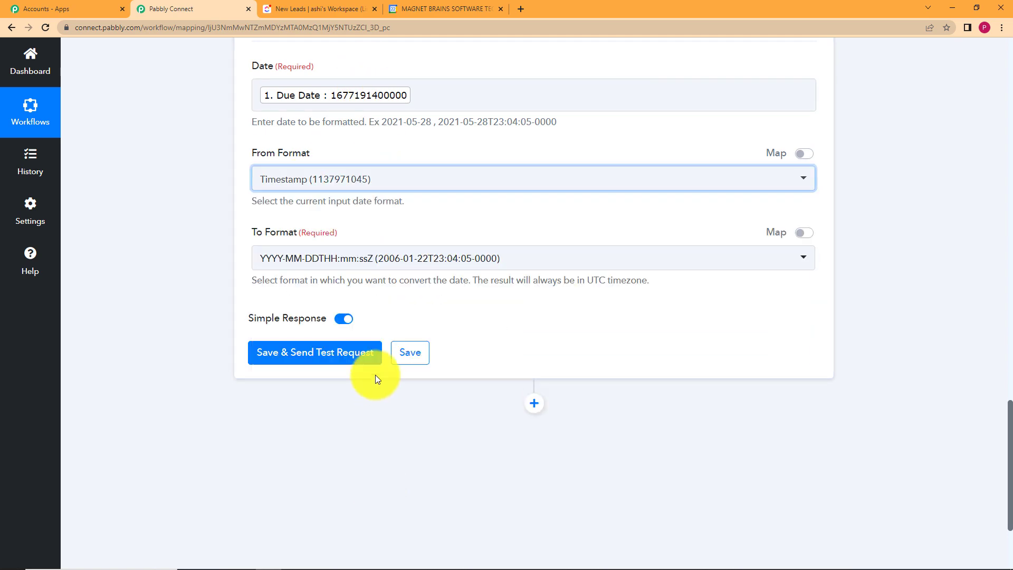
{"action": "left_click", "coordinate": [423, 178]}
{"action": "left_click", "coordinate": [428, 513]}
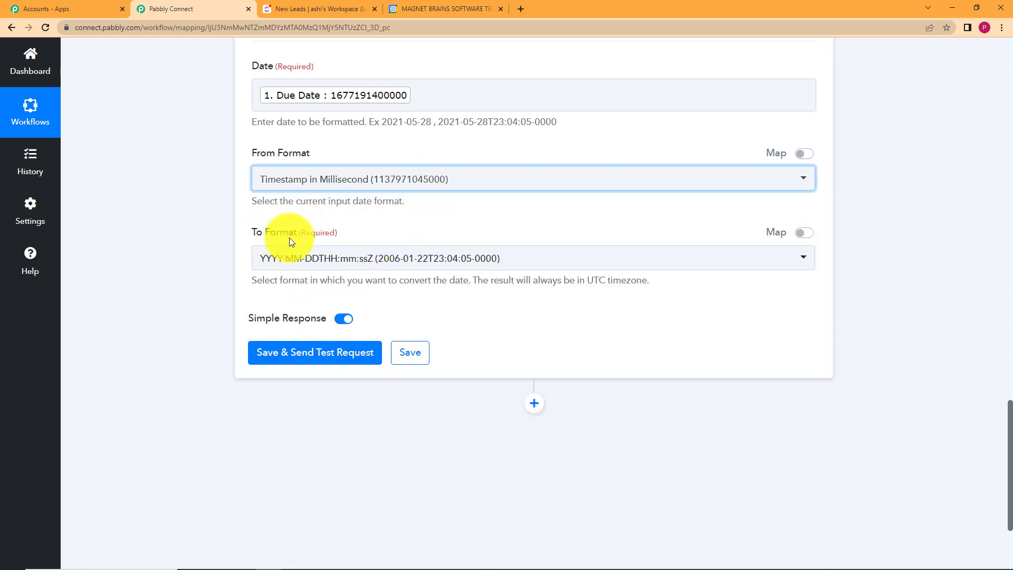
Step: Set the To Format to YYYY-MM-DDTHH:mm:ssZ (2006-01-22T23:04:05-0000), send a test request and check the converted date
{"action": "left_click", "coordinate": [435, 261]}
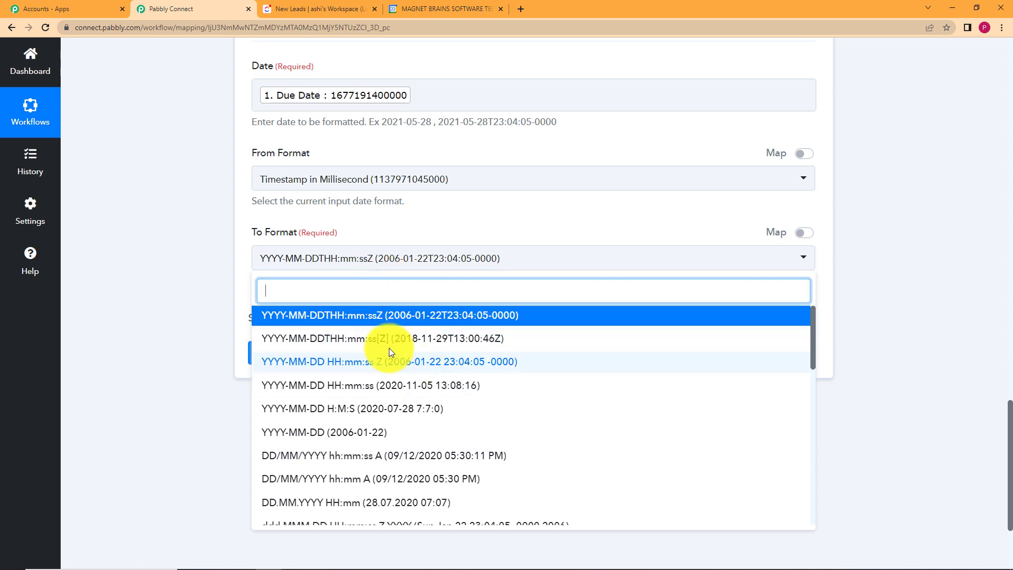
{"action": "left_click", "coordinate": [430, 319]}
{"action": "left_click", "coordinate": [348, 353]}
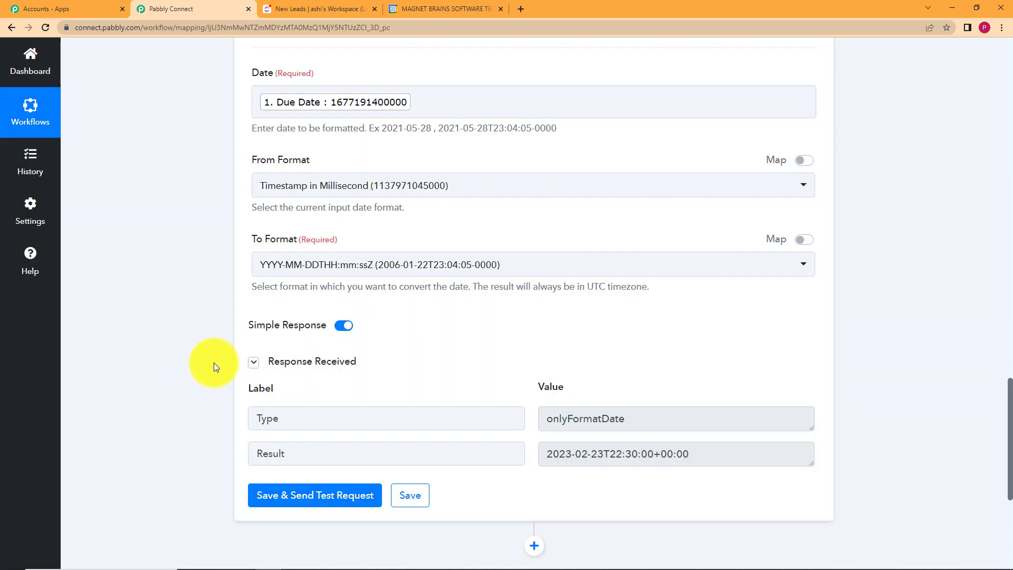
{"action": "scroll", "coordinate": [368, 364], "scroll_direction": "down", "scroll_amount": 2}
{"action": "left_click_drag", "start_coordinate": [700, 327], "coordinate": [525, 335]}
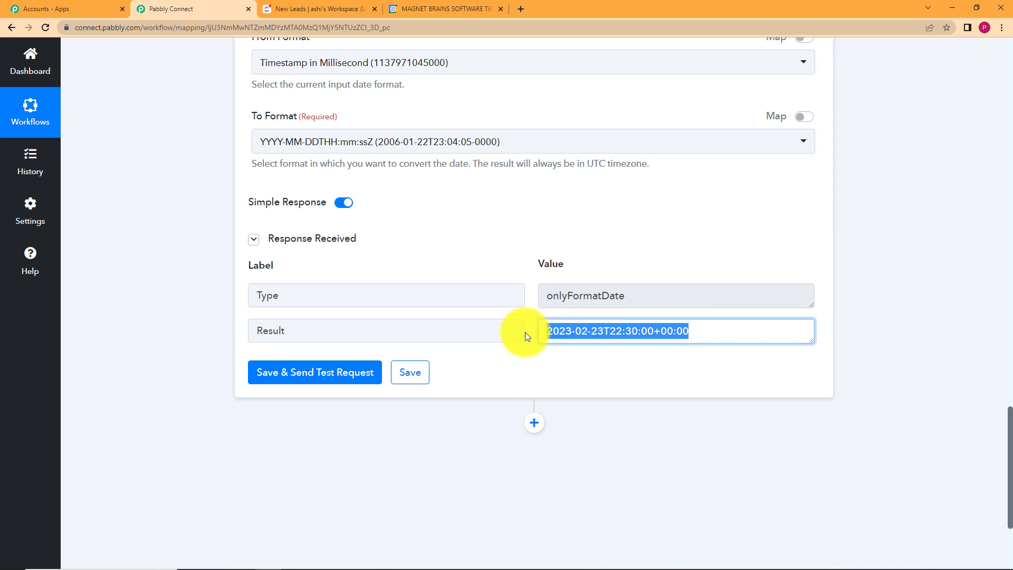
{"action": "left_click", "coordinate": [549, 375]}
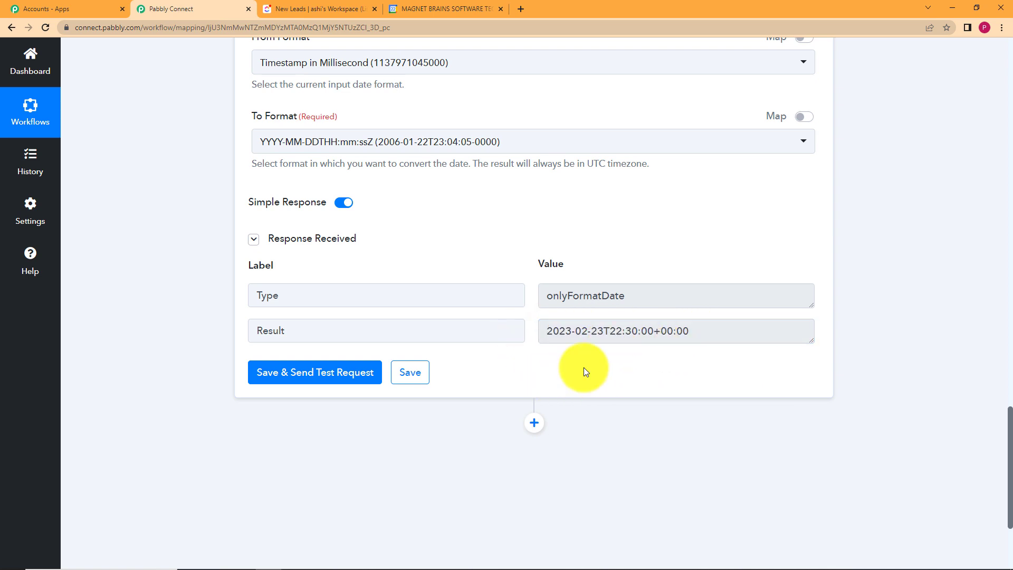
Step: Save the Date/Time Formatter step and review the formatted due date in its response
{"action": "left_click", "coordinate": [420, 381]}
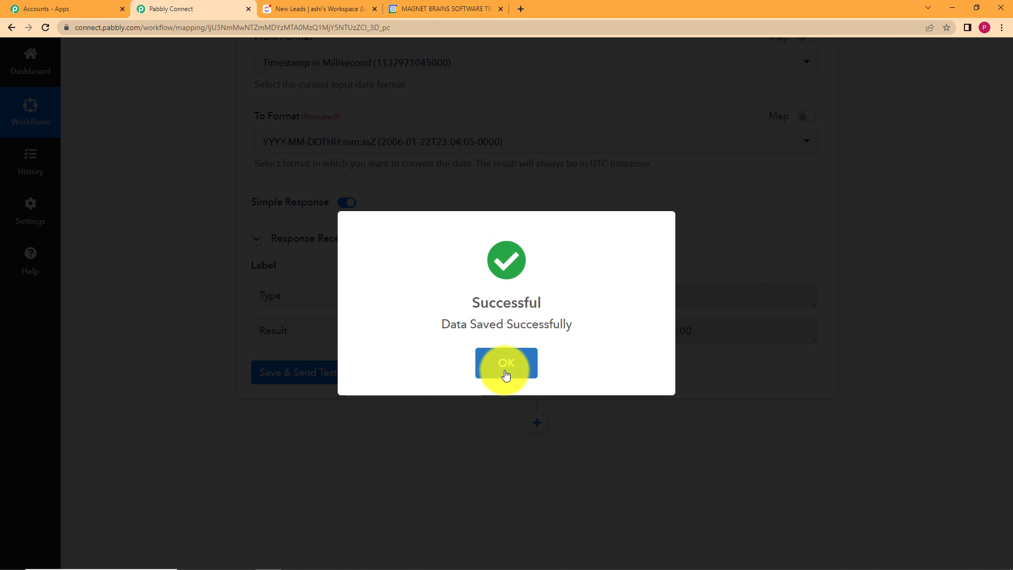
{"action": "left_click", "coordinate": [503, 368]}
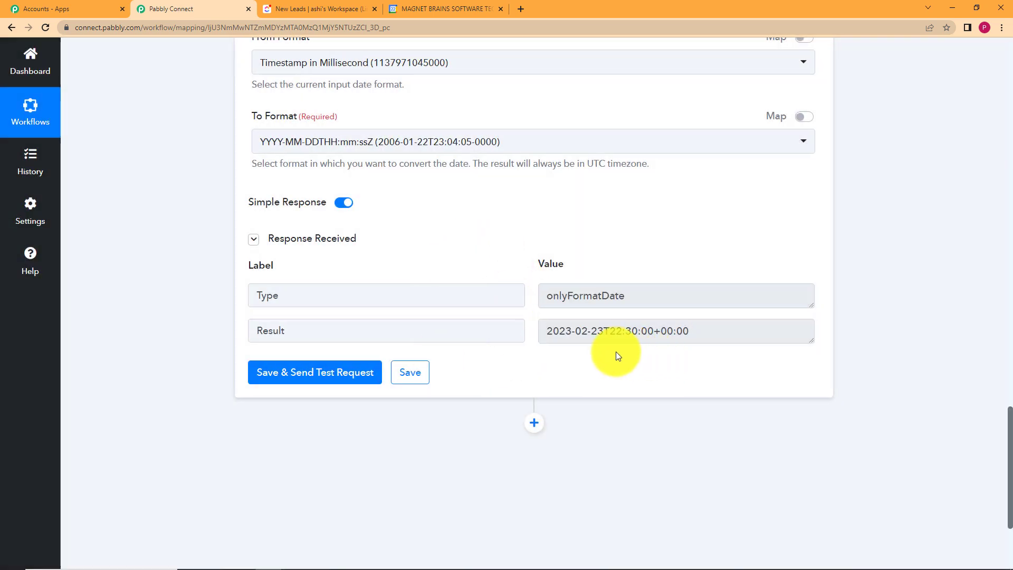
{"action": "left_click_drag", "start_coordinate": [540, 331], "coordinate": [746, 367]}
{"action": "left_click", "coordinate": [747, 366]}
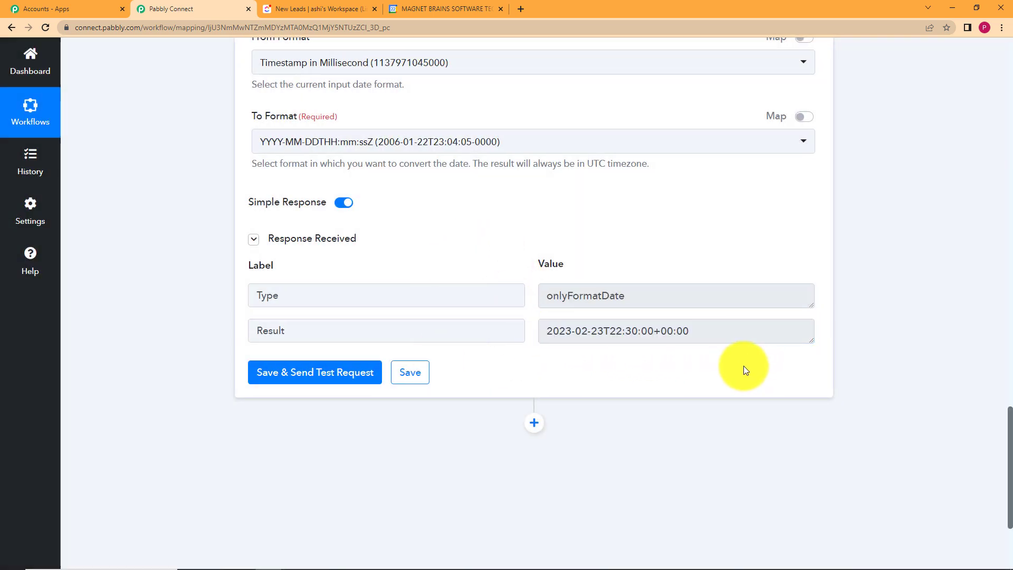
Step: Check the existing task in Google Tasks, and add a Google Tasks action step with the Create Task event to the workflow
{"action": "left_click", "coordinate": [446, 7]}
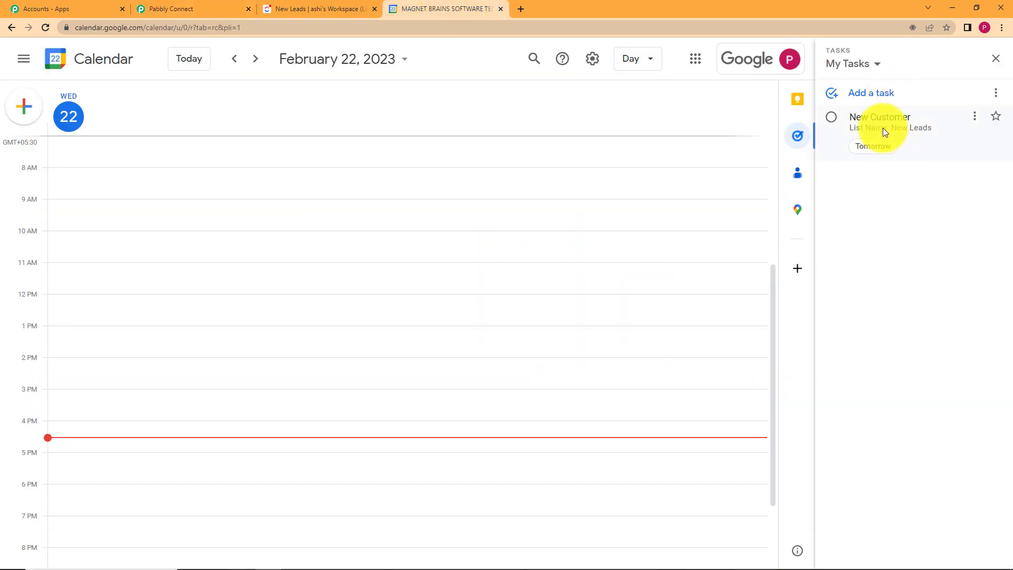
{"action": "left_click", "coordinate": [237, 8]}
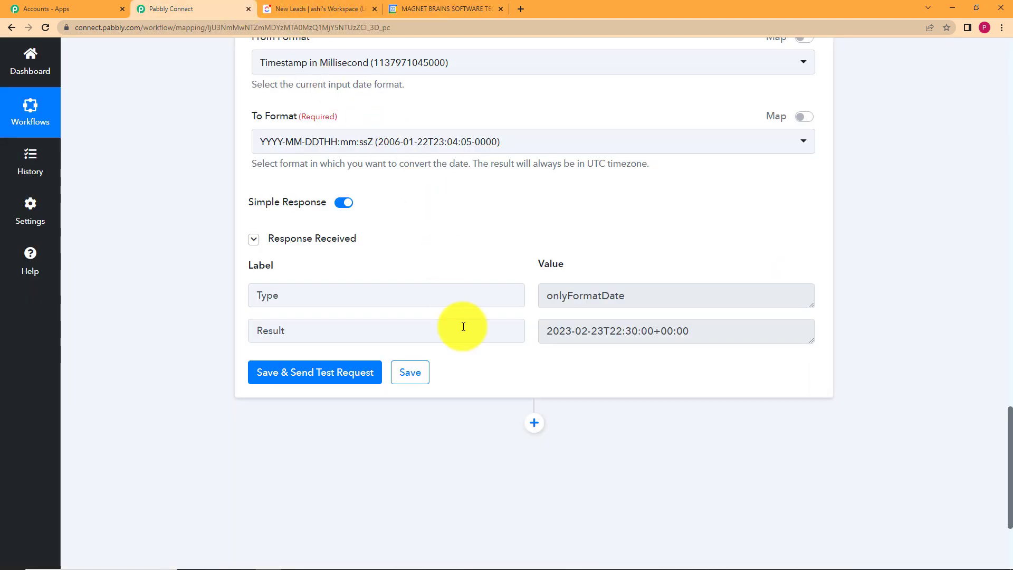
{"action": "left_click", "coordinate": [535, 423]}
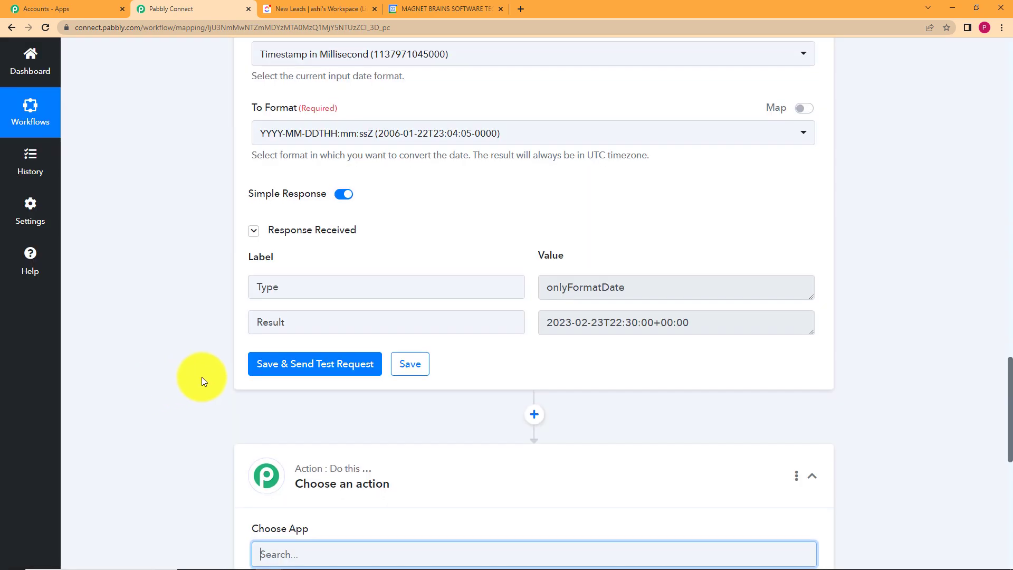
{"action": "type", "text": "google tasks"}
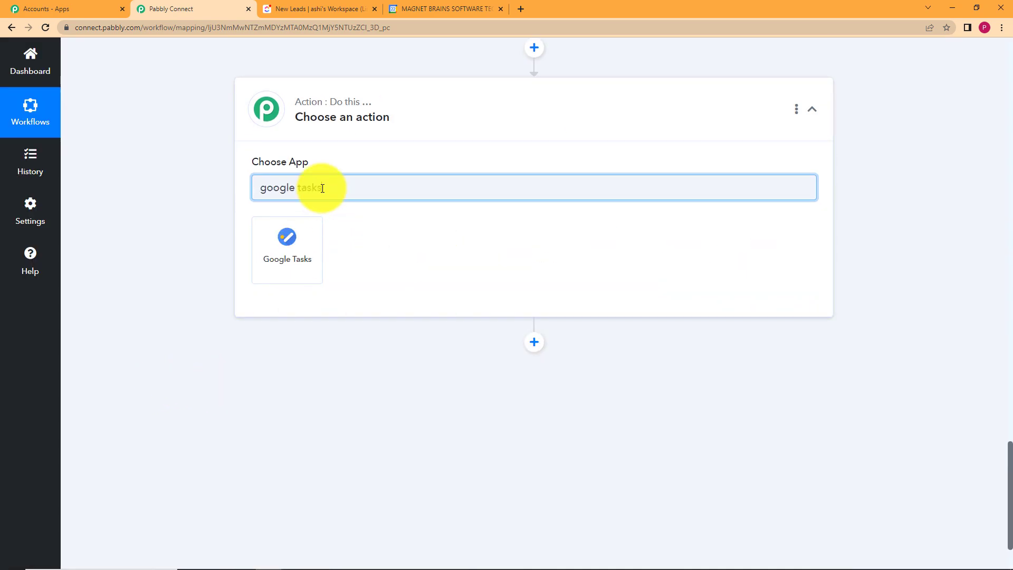
{"action": "left_click", "coordinate": [290, 270]}
{"action": "left_click", "coordinate": [323, 252]}
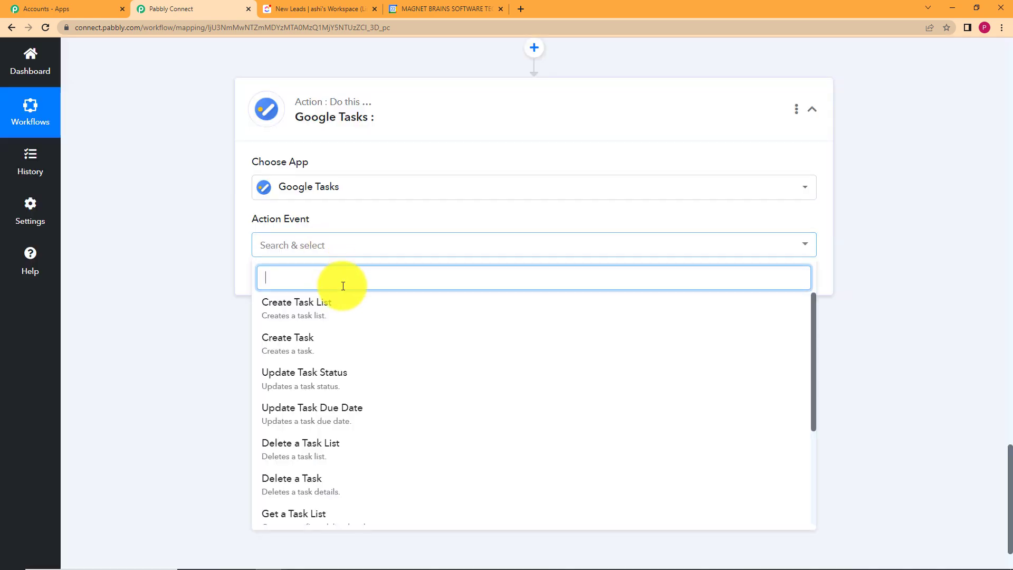
{"action": "left_click", "coordinate": [345, 352]}
Step: Collapse the ClickUp: New Task trigger and the Date/Time Formatter step in the workflow
{"action": "scroll", "coordinate": [132, 227], "scroll_direction": "up", "scroll_amount": 9}
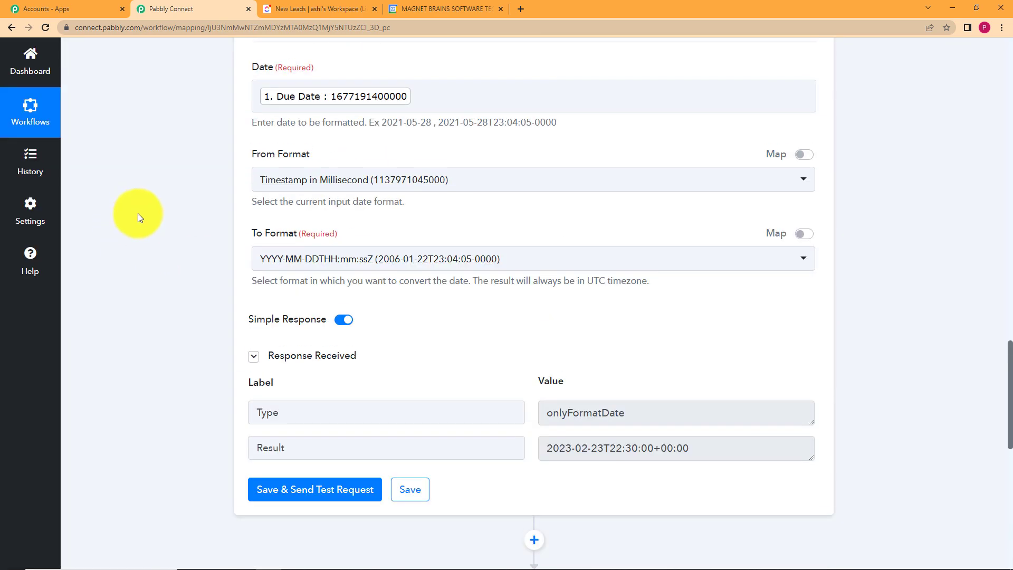
{"action": "scroll", "coordinate": [137, 213], "scroll_direction": "up", "scroll_amount": 10}
{"action": "scroll", "coordinate": [344, 228], "scroll_direction": "up", "scroll_amount": 5}
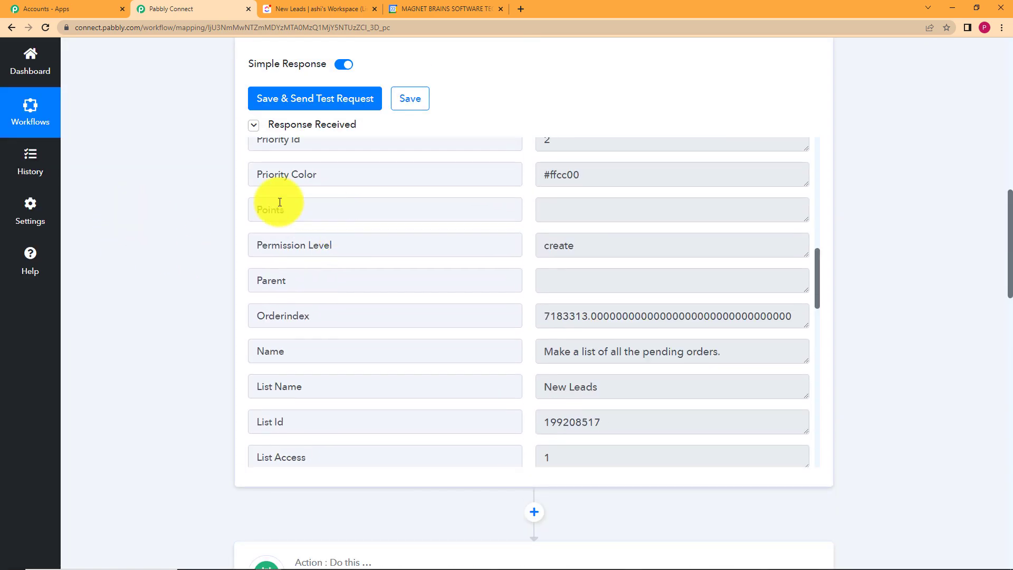
{"action": "scroll", "coordinate": [125, 226], "scroll_direction": "up", "scroll_amount": 15}
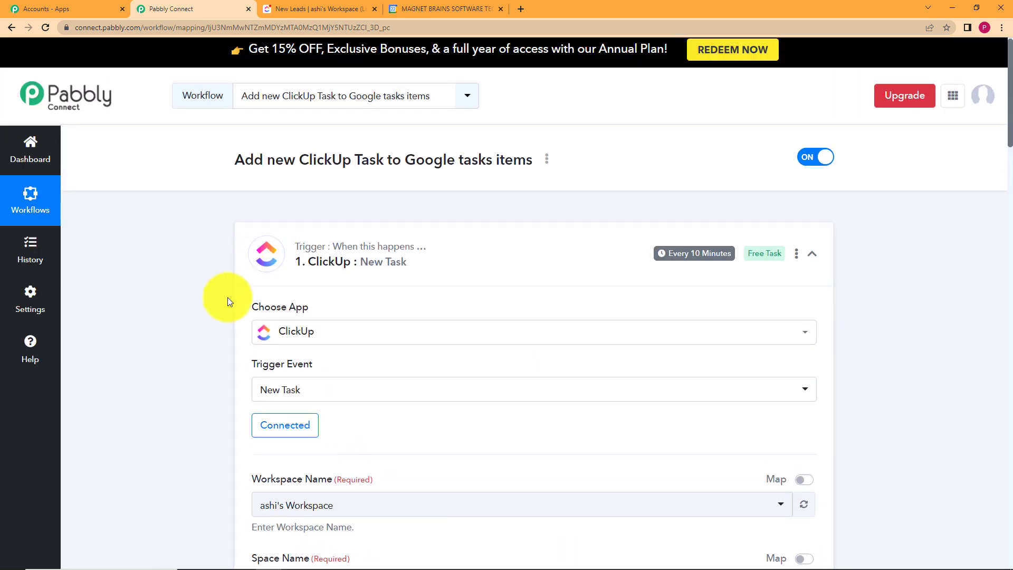
{"action": "left_click", "coordinate": [355, 231]}
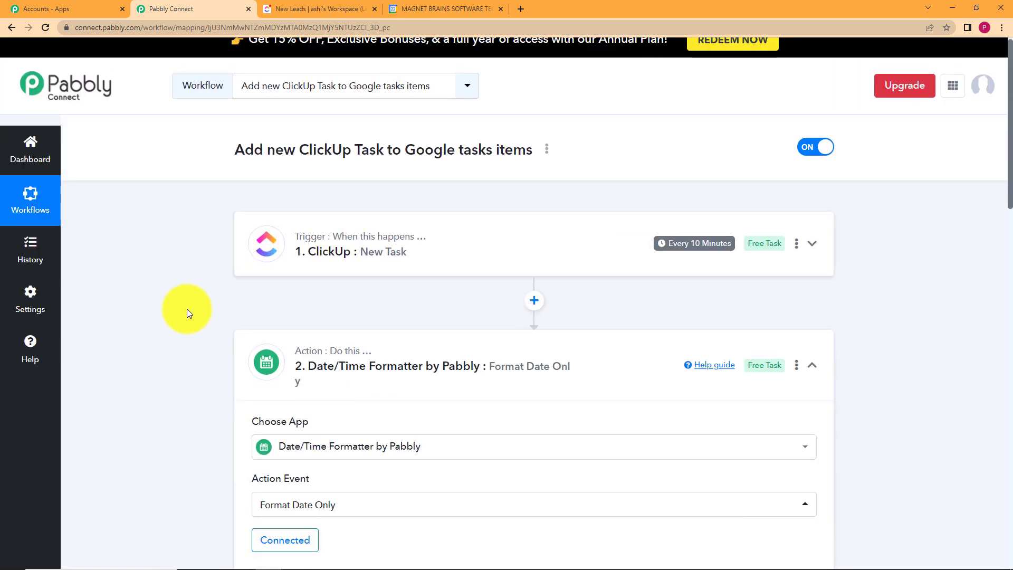
{"action": "scroll", "coordinate": [187, 309], "scroll_direction": "down", "scroll_amount": 2}
{"action": "left_click", "coordinate": [372, 233]}
{"action": "scroll", "coordinate": [198, 262], "scroll_direction": "down", "scroll_amount": 1}
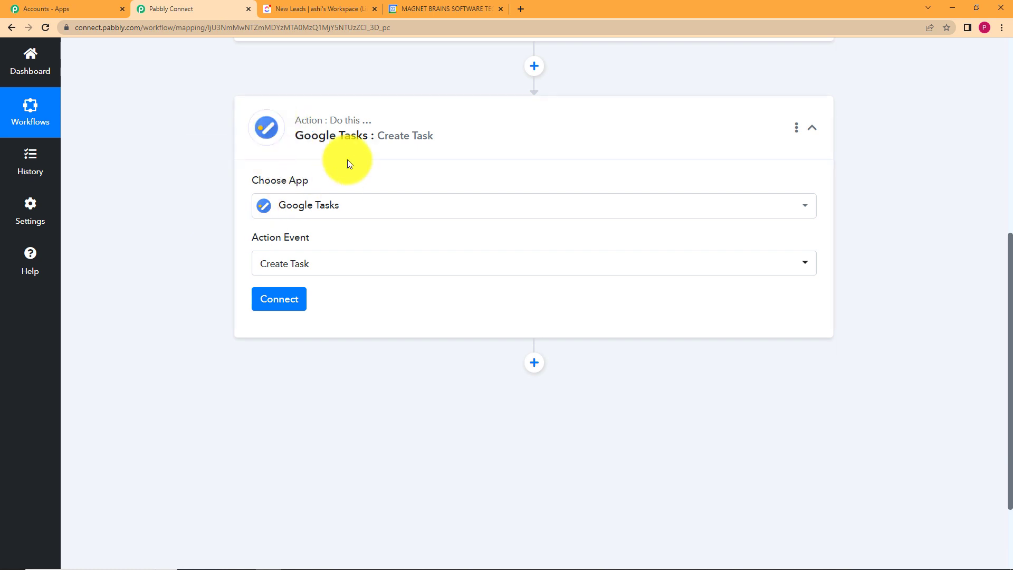
Step: Connect Google Tasks through a new connection, signing in with the Google account and authorizing Pabbly Connect Tasks
{"action": "left_click", "coordinate": [294, 300]}
{"action": "left_click", "coordinate": [502, 172]}
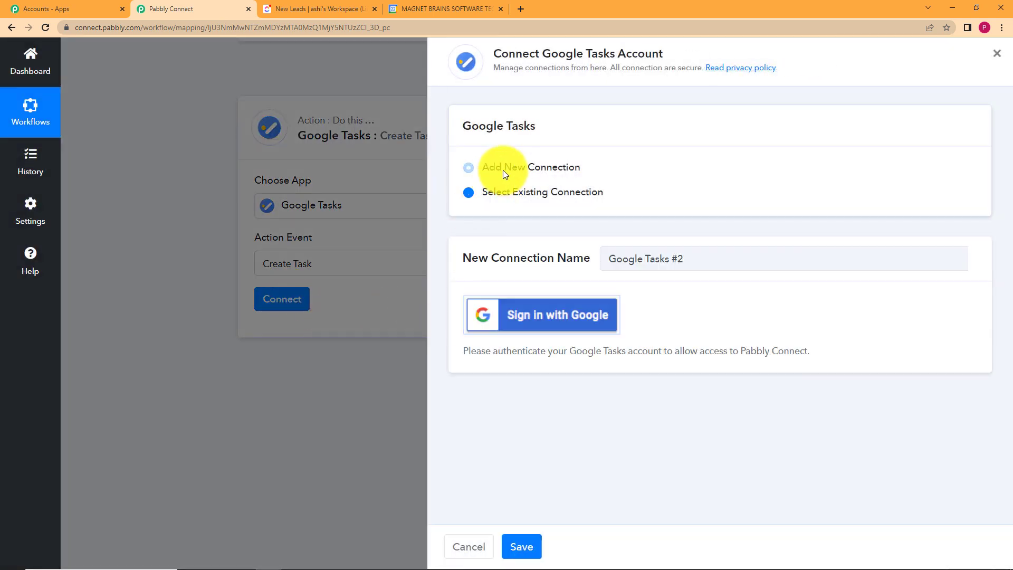
{"action": "left_click", "coordinate": [542, 323]}
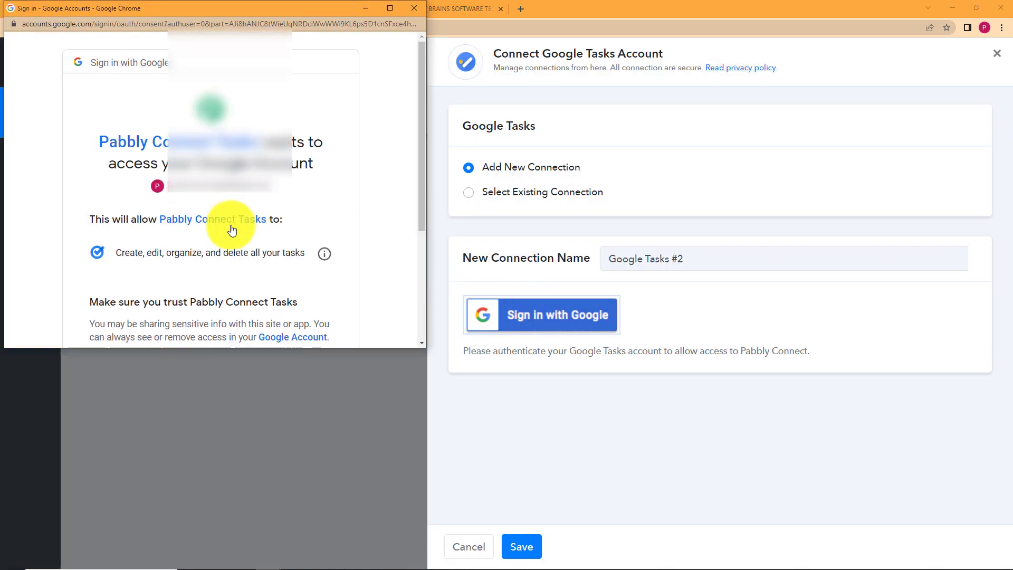
{"action": "scroll", "coordinate": [233, 227], "scroll_direction": "down", "scroll_amount": 3}
{"action": "left_click", "coordinate": [250, 243]}
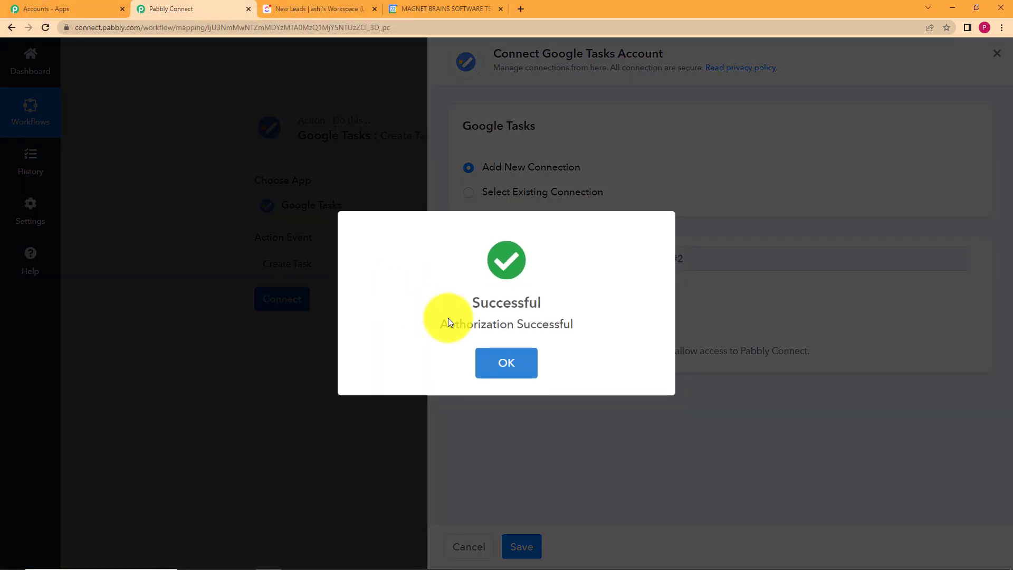
{"action": "left_click", "coordinate": [503, 363]}
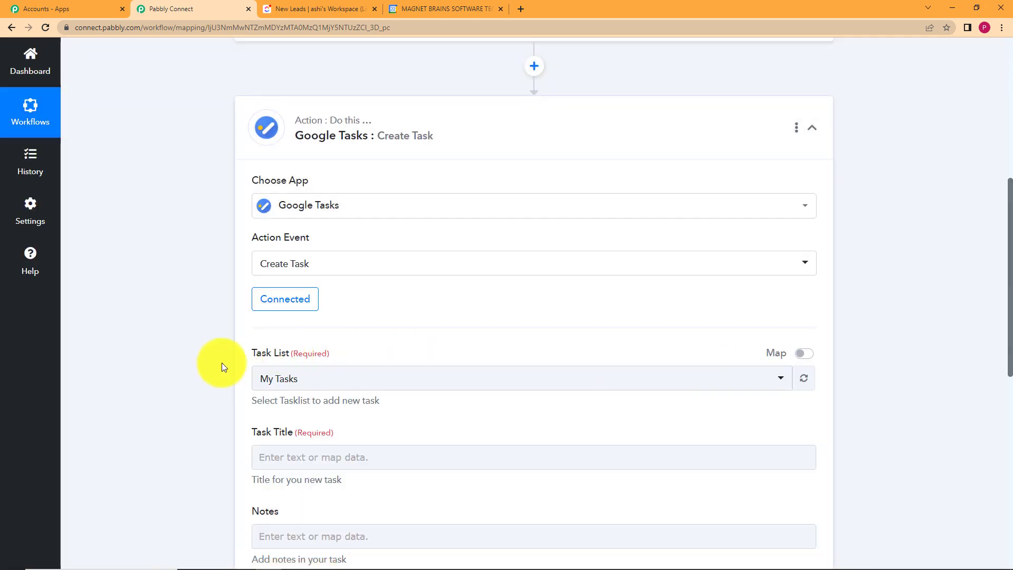
Step: Switch to Google Calendar, create a task list named New Lists in Google Tasks and check the available lists
{"action": "scroll", "coordinate": [209, 369], "scroll_direction": "down", "scroll_amount": 3}
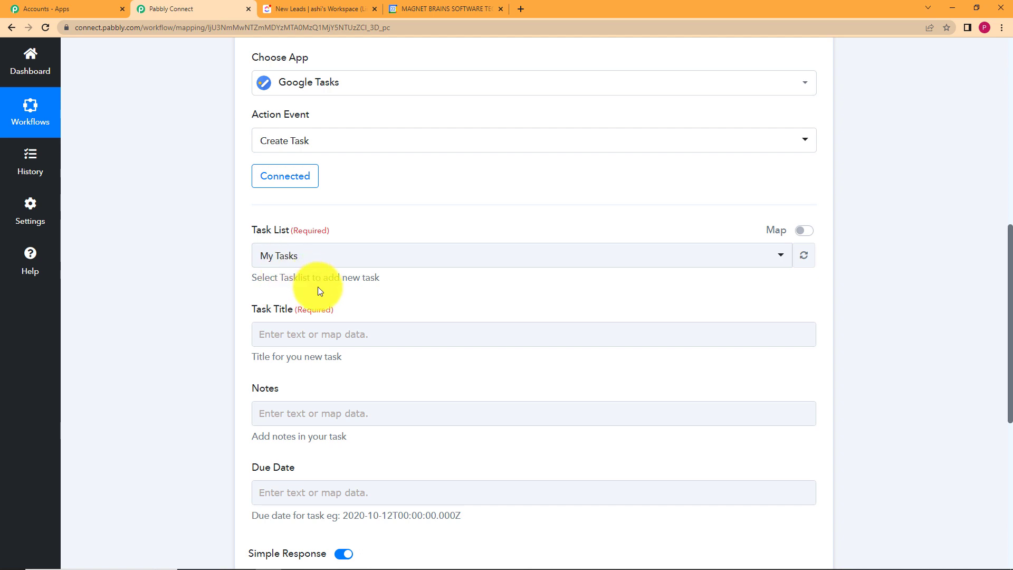
{"action": "left_click", "coordinate": [425, 8]}
{"action": "left_click", "coordinate": [869, 64]}
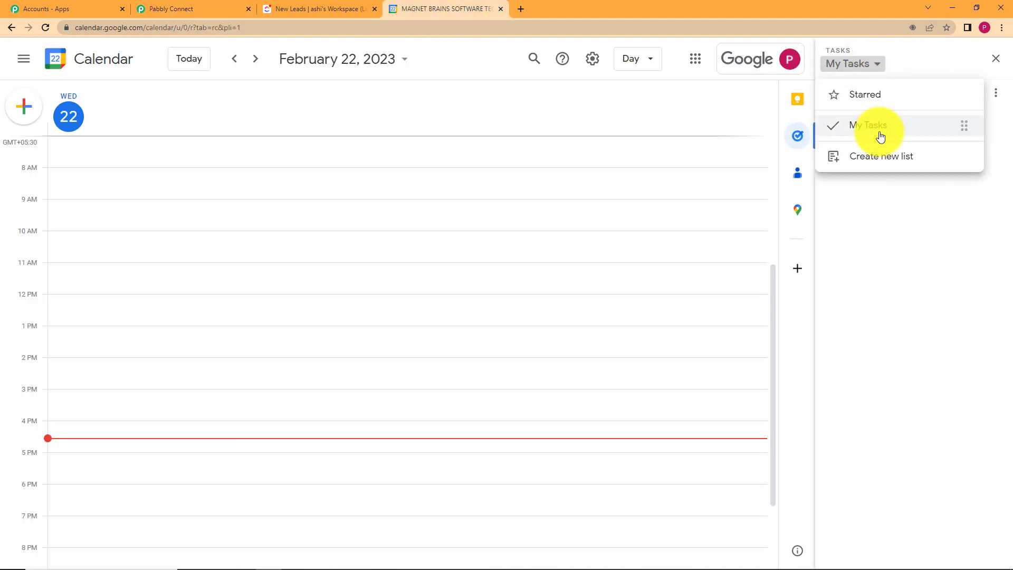
{"action": "left_click", "coordinate": [889, 164]}
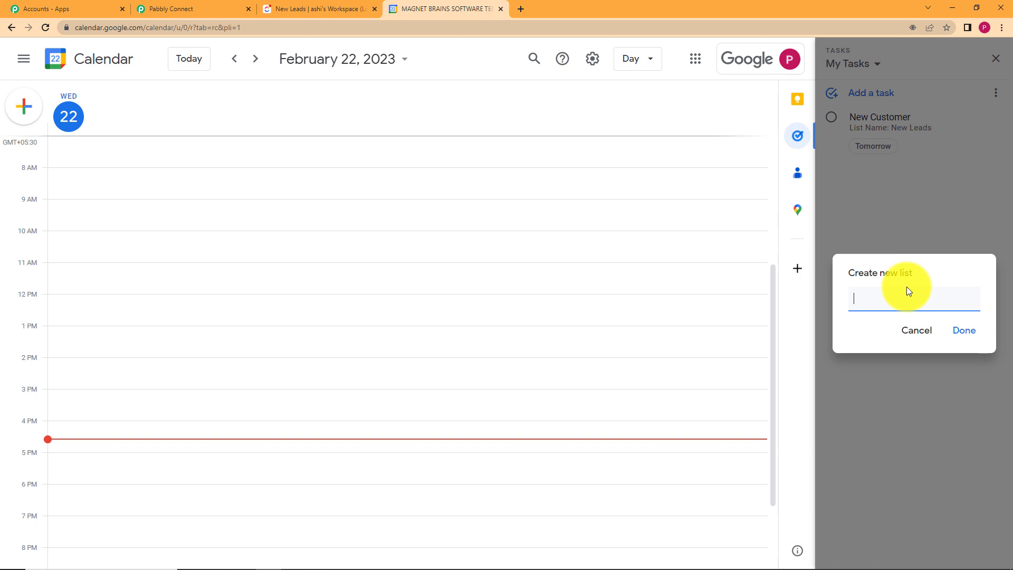
{"action": "type", "text": "New Lists"}
{"action": "left_click", "coordinate": [961, 330]}
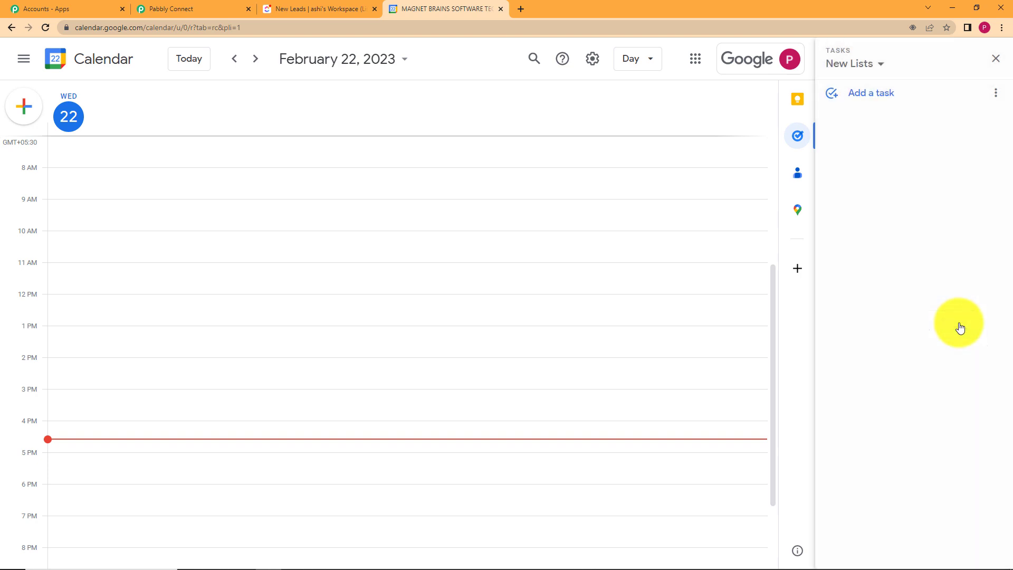
{"action": "left_click", "coordinate": [864, 69]}
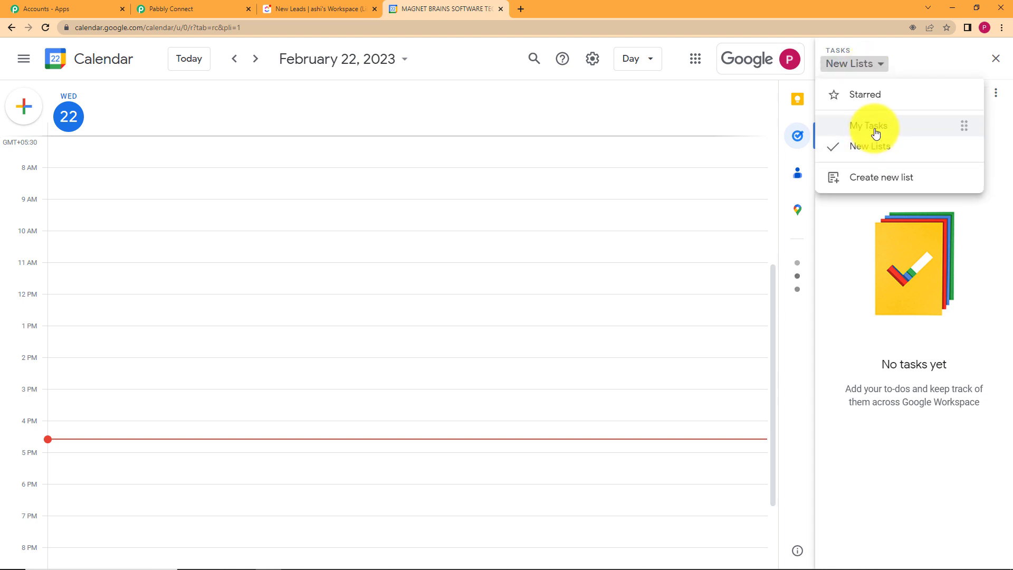
{"action": "left_click", "coordinate": [900, 63]}
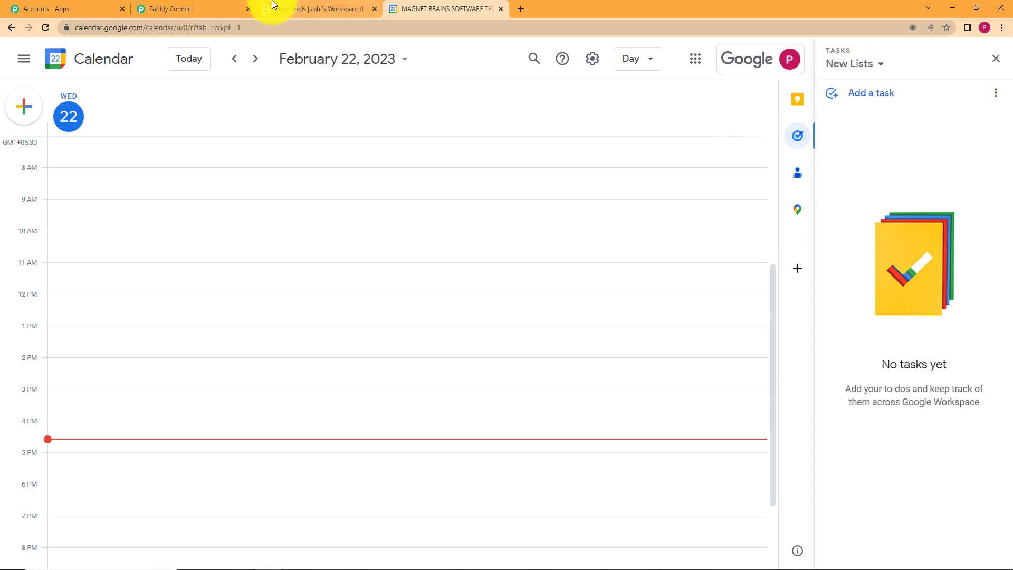
Step: Back in Pabbly Connect, refresh the task lists and set the Create Task action's Task List to New Lists
{"action": "left_click", "coordinate": [227, 9]}
{"action": "left_click", "coordinate": [804, 255]}
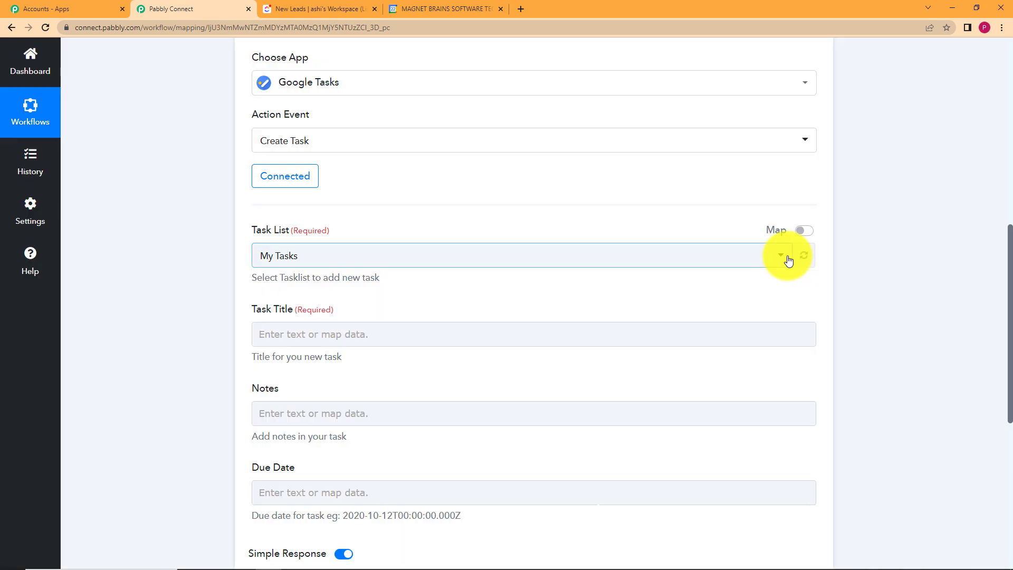
{"action": "left_click", "coordinate": [783, 256]}
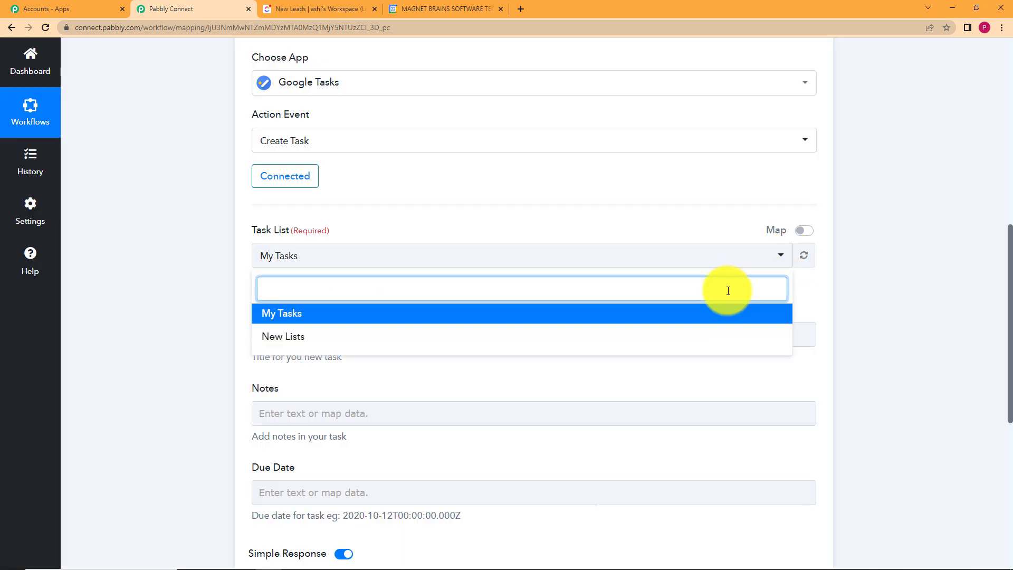
{"action": "left_click", "coordinate": [727, 341]}
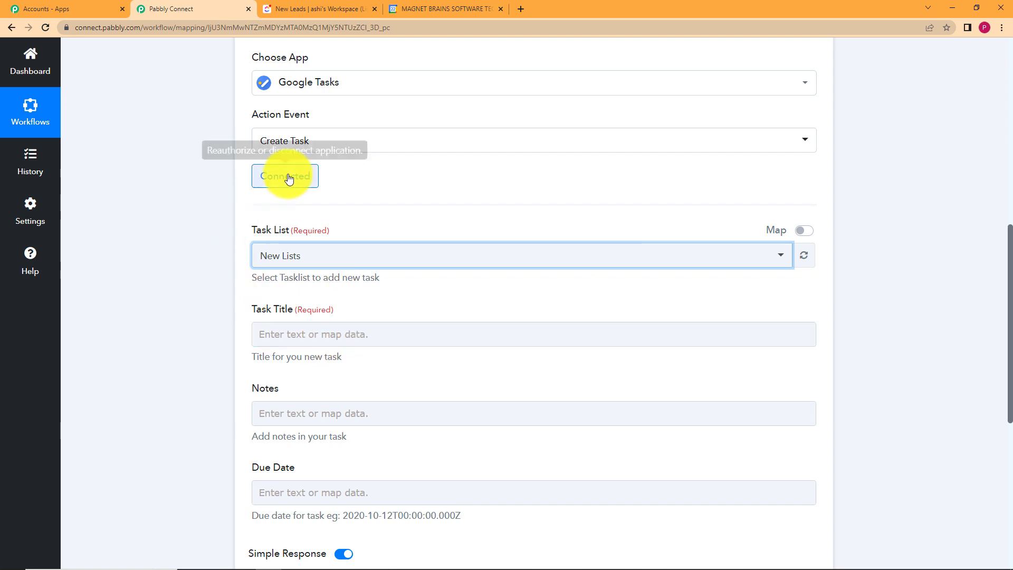
Step: Review the tasks in ClickUp's New Leads list and return to the Google Tasks action in Pabbly Connect
{"action": "left_click", "coordinate": [290, 9]}
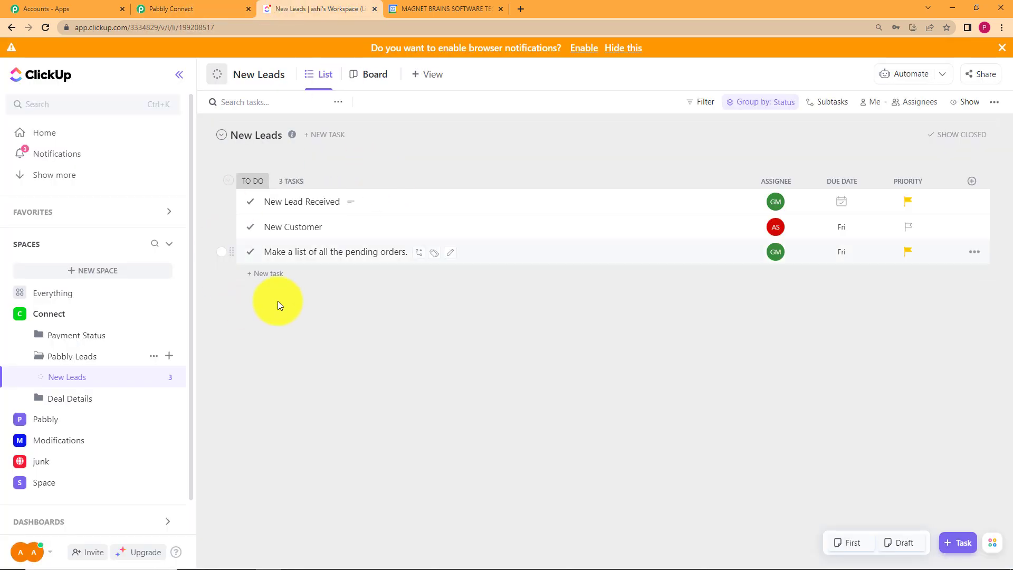
{"action": "left_click", "coordinate": [232, 9]}
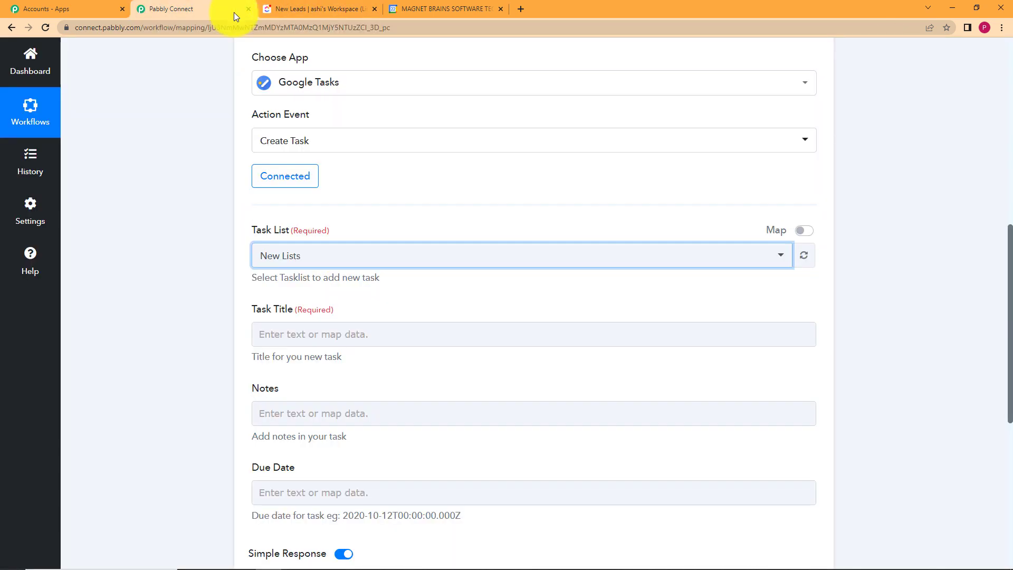
{"action": "left_click", "coordinate": [253, 256]}
{"action": "left_click", "coordinate": [221, 296]}
{"action": "left_click", "coordinate": [327, 341]}
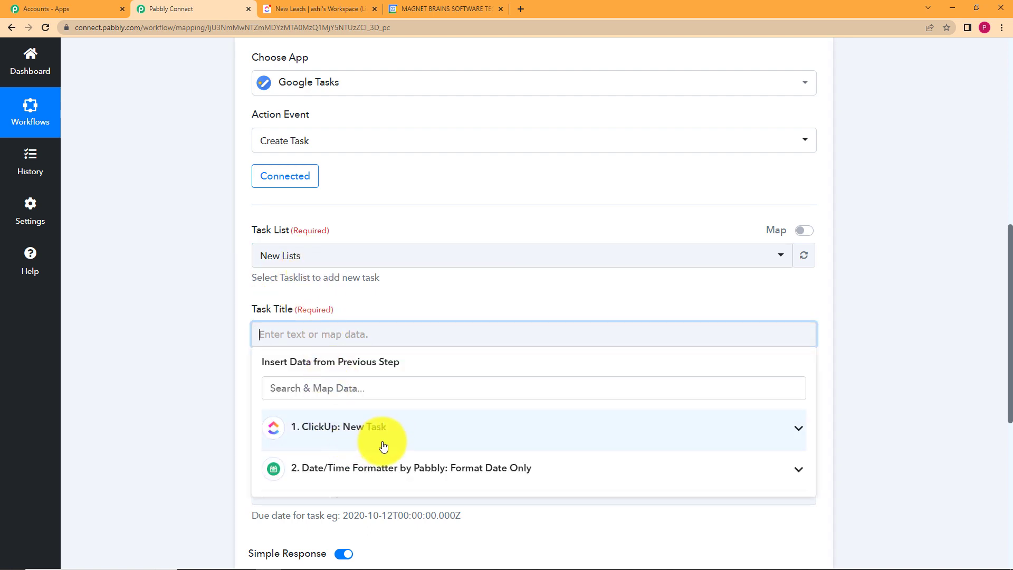
{"action": "left_click", "coordinate": [395, 434]}
{"action": "scroll", "coordinate": [228, 406], "scroll_direction": "down", "scroll_amount": 5}
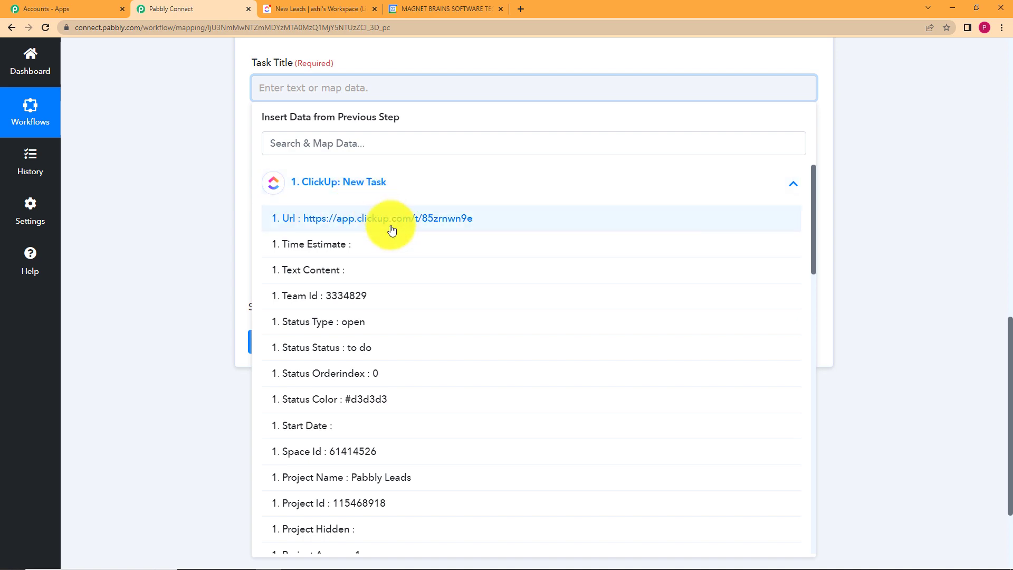
{"action": "left_click", "coordinate": [210, 376]}
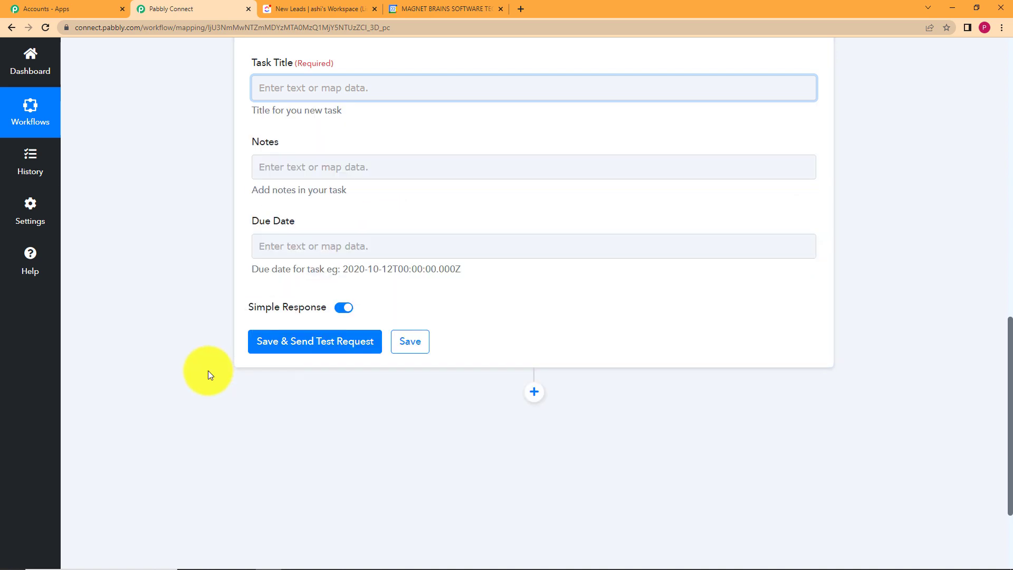
{"action": "scroll", "coordinate": [163, 303], "scroll_direction": "up", "scroll_amount": 10}
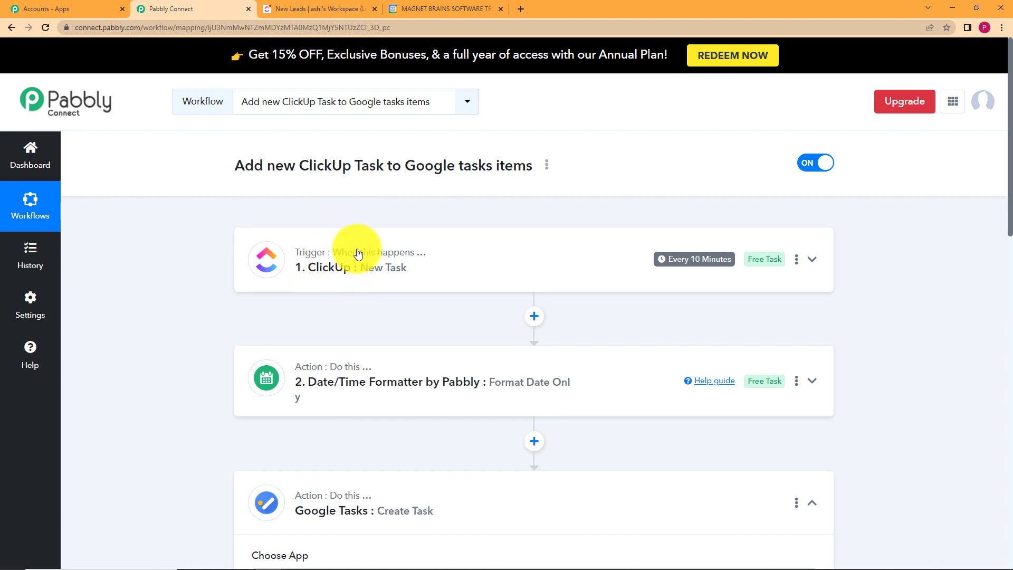
{"action": "scroll", "coordinate": [185, 358], "scroll_direction": "down", "scroll_amount": 7}
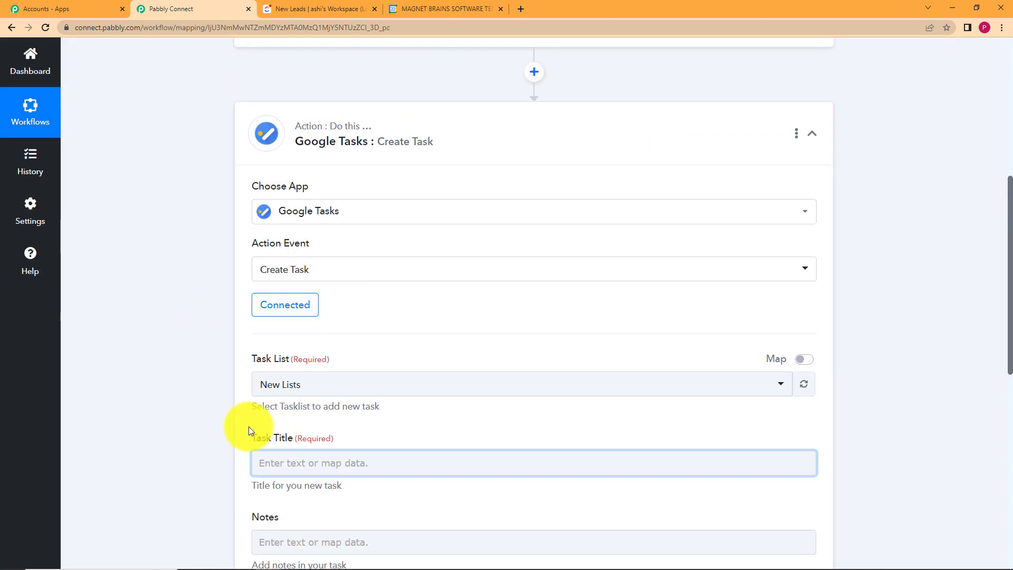
{"action": "scroll", "coordinate": [249, 426], "scroll_direction": "down", "scroll_amount": 2}
Step: Map the Create Task action's Task Title to the List Name field from the ClickUp New Task trigger
{"action": "left_click", "coordinate": [312, 343]}
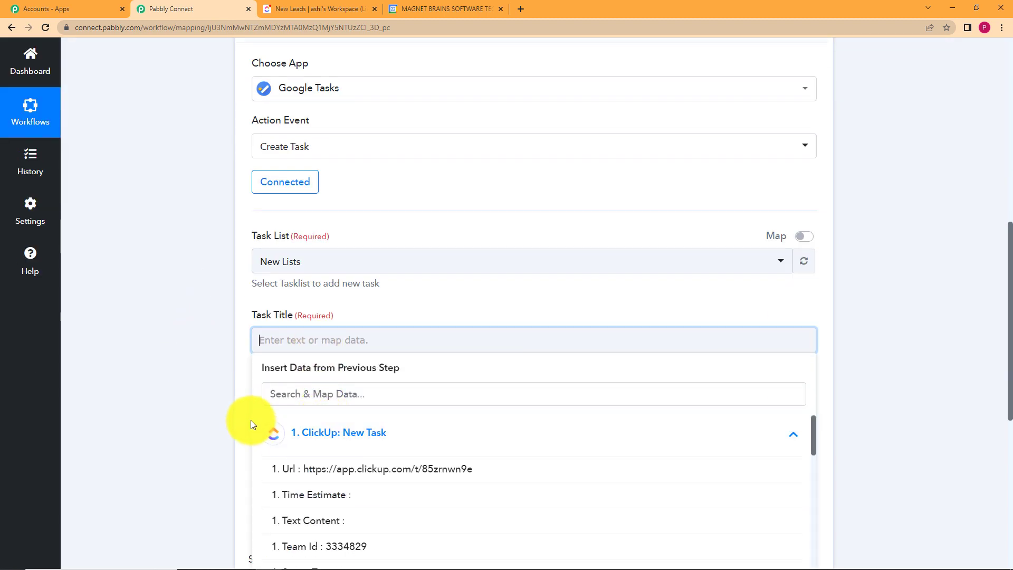
{"action": "scroll", "coordinate": [253, 420], "scroll_direction": "down", "scroll_amount": 2}
{"action": "left_click", "coordinate": [468, 219]}
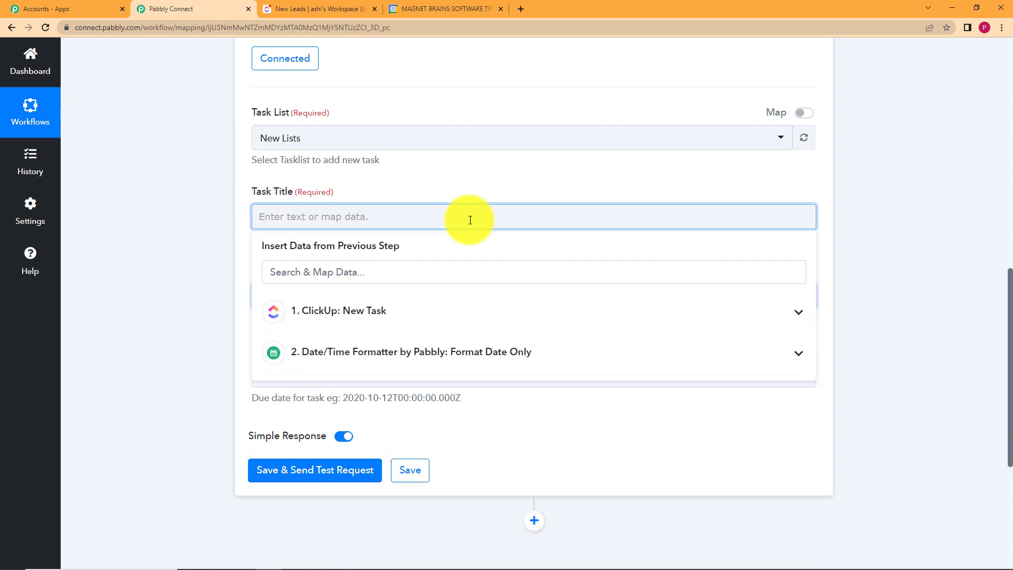
{"action": "left_click", "coordinate": [422, 319]}
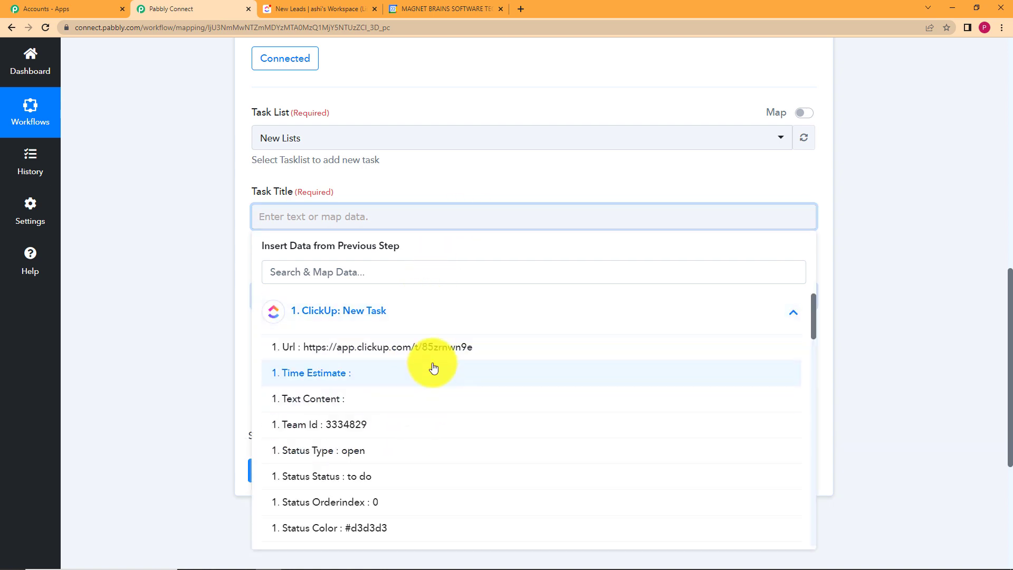
{"action": "scroll", "coordinate": [429, 364], "scroll_direction": "down", "scroll_amount": 10}
{"action": "scroll", "coordinate": [431, 366], "scroll_direction": "down", "scroll_amount": 3}
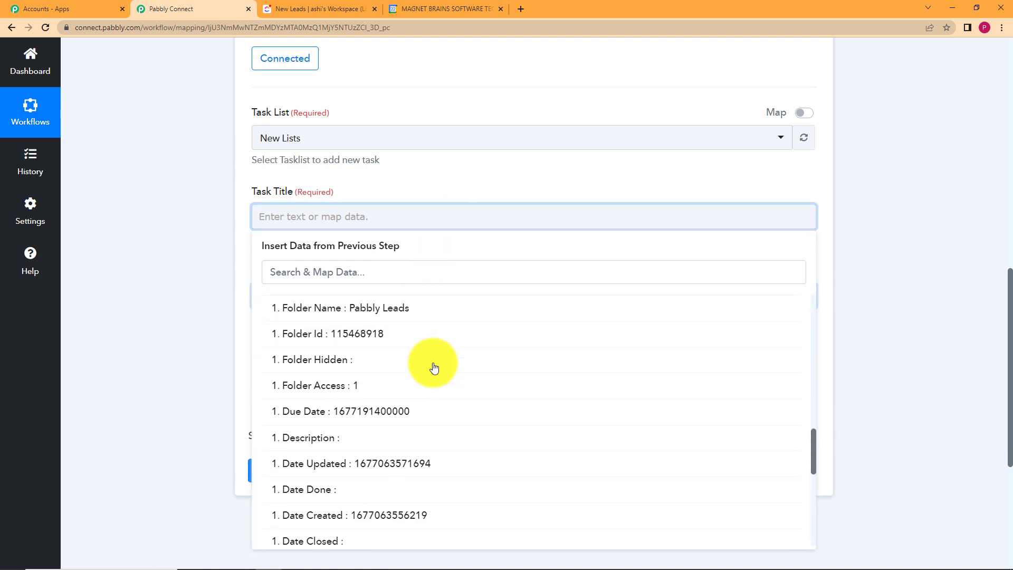
{"action": "scroll", "coordinate": [420, 363], "scroll_direction": "up", "scroll_amount": 3}
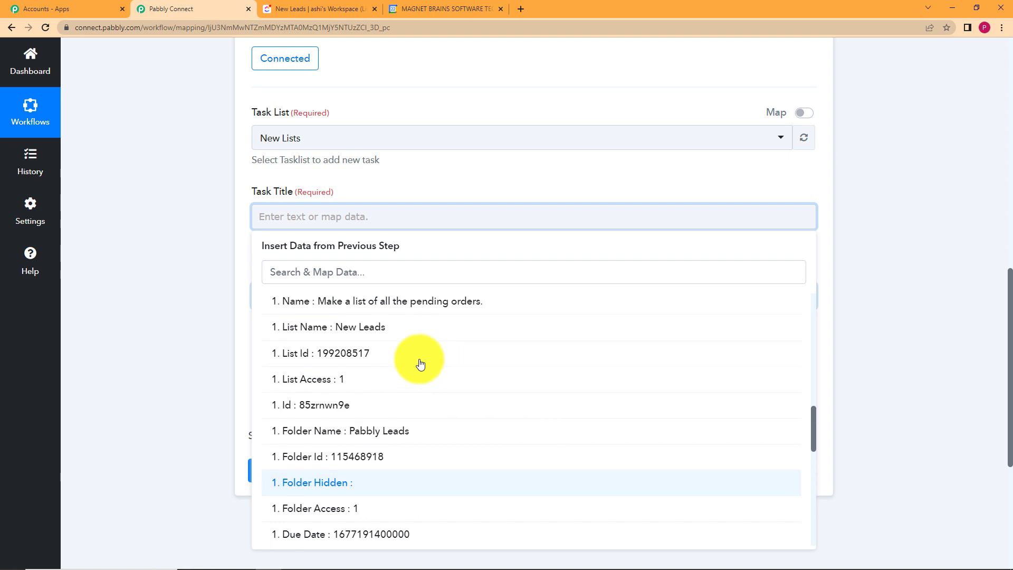
{"action": "left_click", "coordinate": [374, 329]}
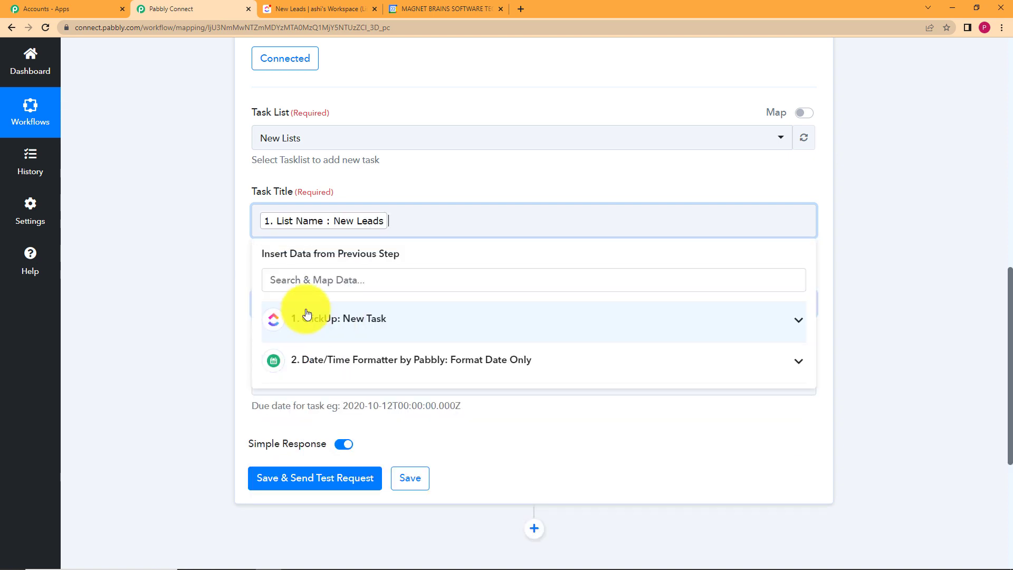
{"action": "left_click", "coordinate": [199, 339]}
Step: Map the Notes of the Google Tasks action to the task's Name field from the ClickUp trigger
{"action": "left_click", "coordinate": [369, 308]}
{"action": "left_click", "coordinate": [355, 396]}
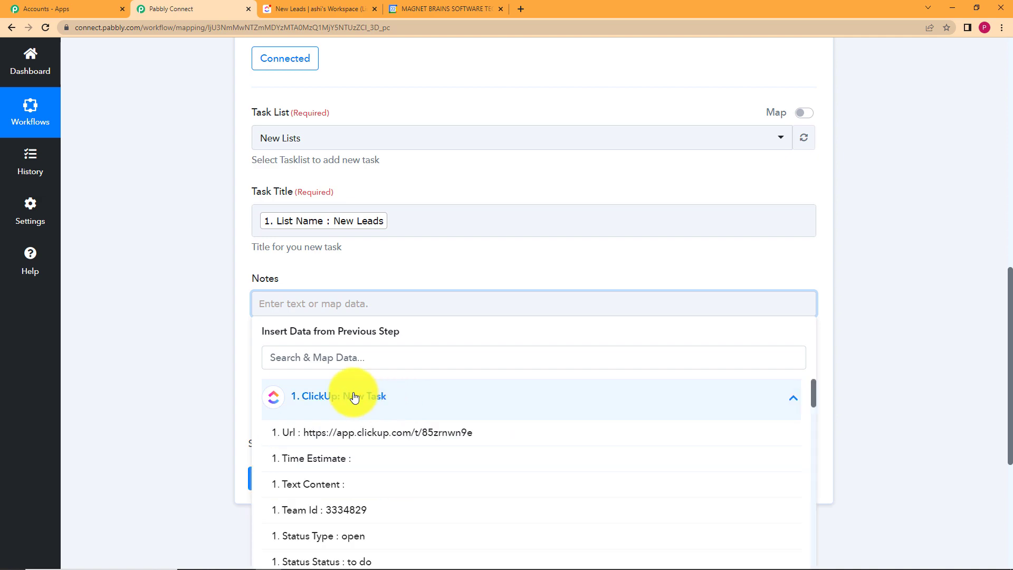
{"action": "scroll", "coordinate": [210, 380], "scroll_direction": "down", "scroll_amount": 2}
{"action": "scroll", "coordinate": [413, 368], "scroll_direction": "down", "scroll_amount": 10}
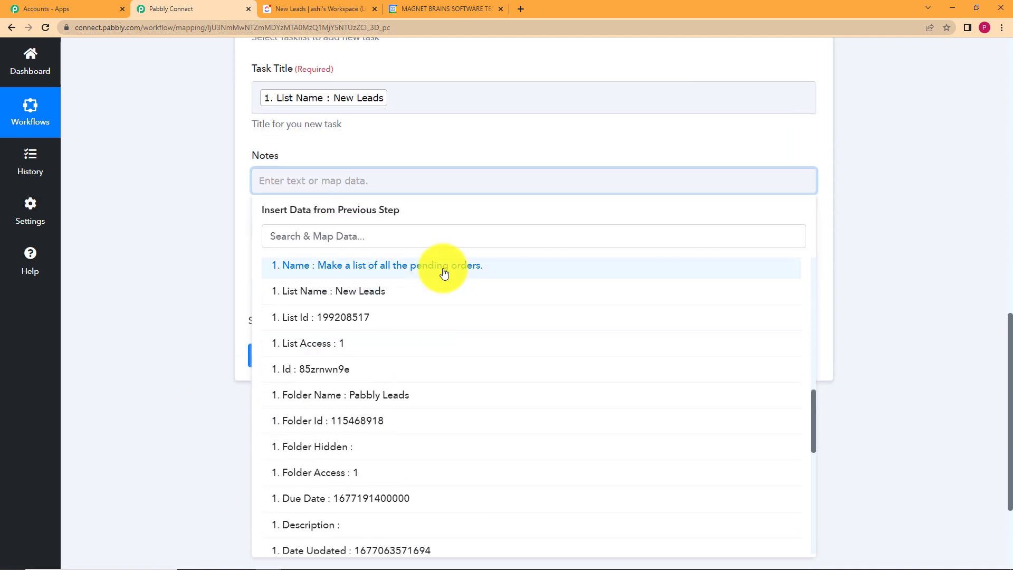
{"action": "left_click", "coordinate": [443, 271]}
{"action": "left_click", "coordinate": [241, 313]}
Step: Check the Date/Time Formatter step's output format and map the Google Tasks Due Date to that step's Result
{"action": "left_click", "coordinate": [306, 267]}
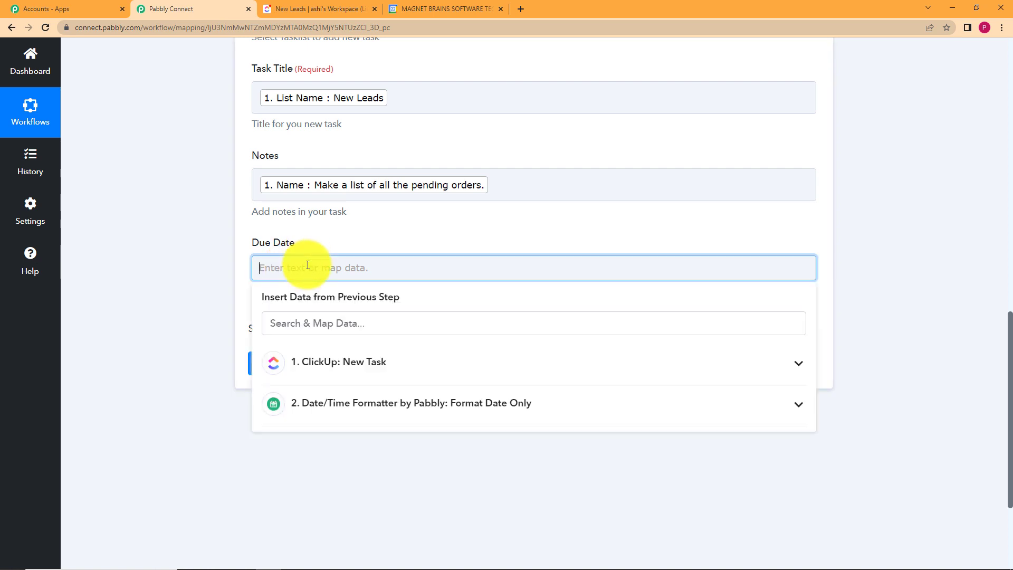
{"action": "left_click", "coordinate": [227, 310]}
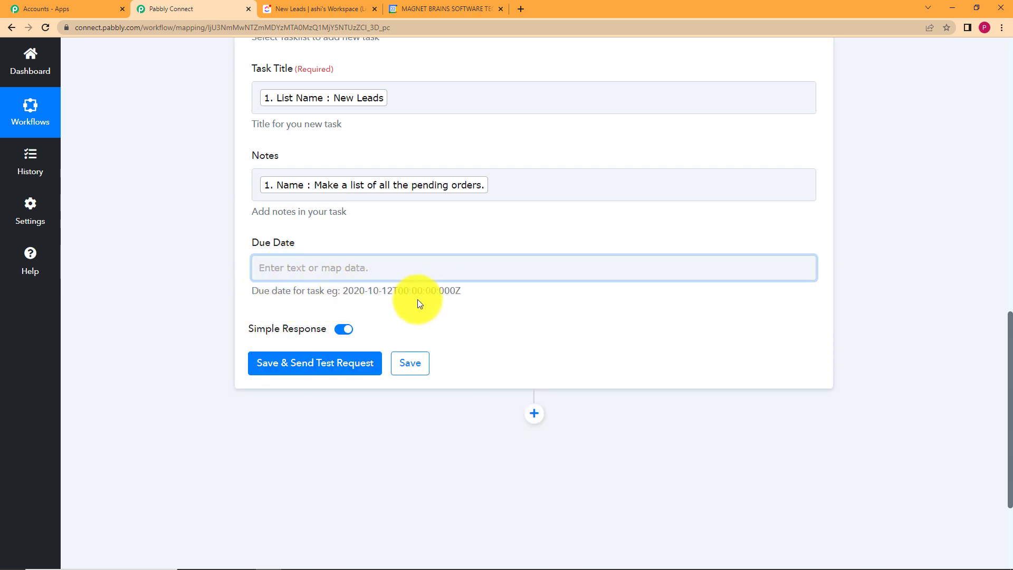
{"action": "scroll", "coordinate": [191, 309], "scroll_direction": "up", "scroll_amount": 15}
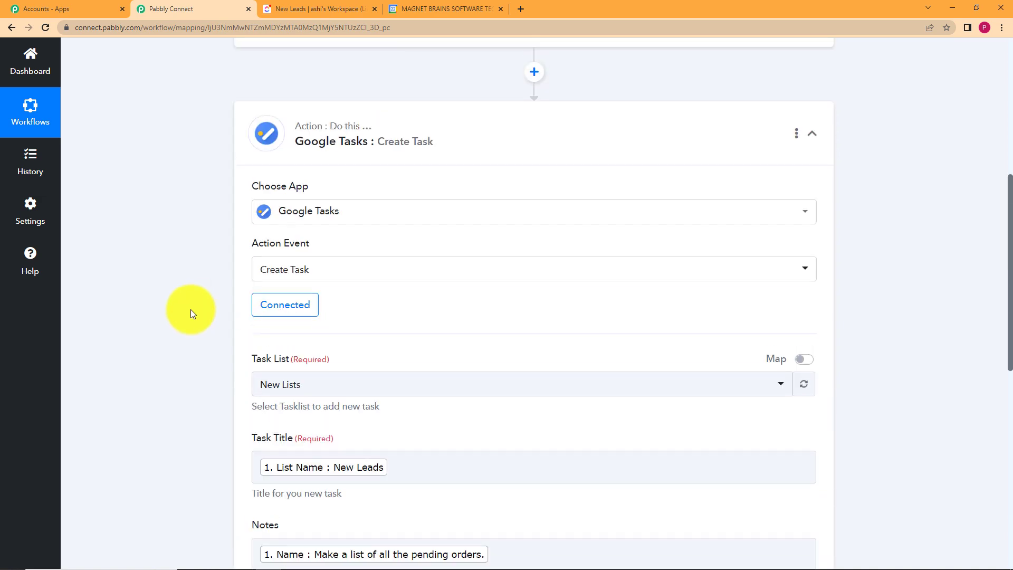
{"action": "left_click", "coordinate": [550, 264]}
{"action": "scroll", "coordinate": [588, 367], "scroll_direction": "down", "scroll_amount": 7}
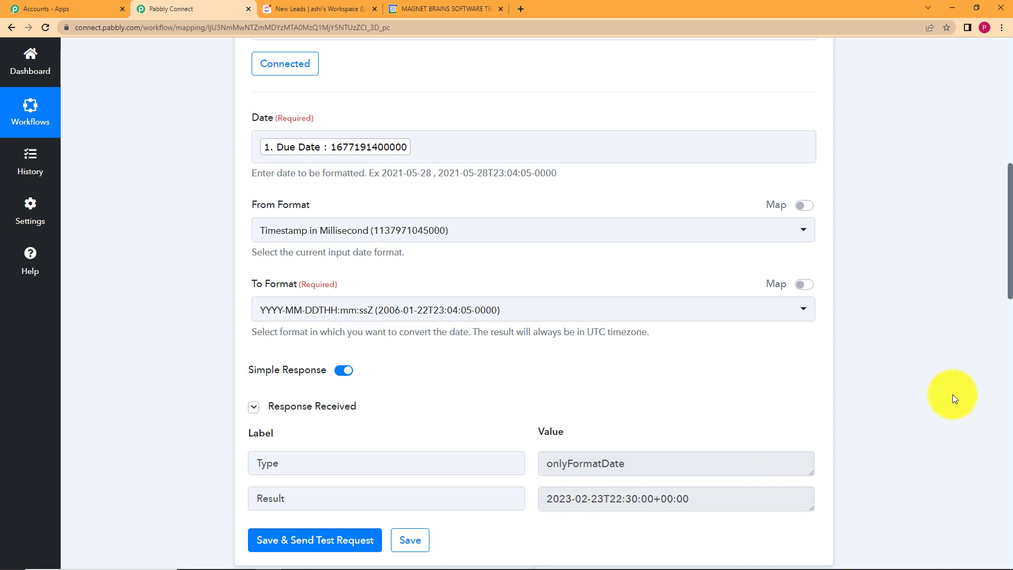
{"action": "scroll", "coordinate": [976, 384], "scroll_direction": "down", "scroll_amount": 14}
{"action": "scroll", "coordinate": [959, 389], "scroll_direction": "down", "scroll_amount": 5}
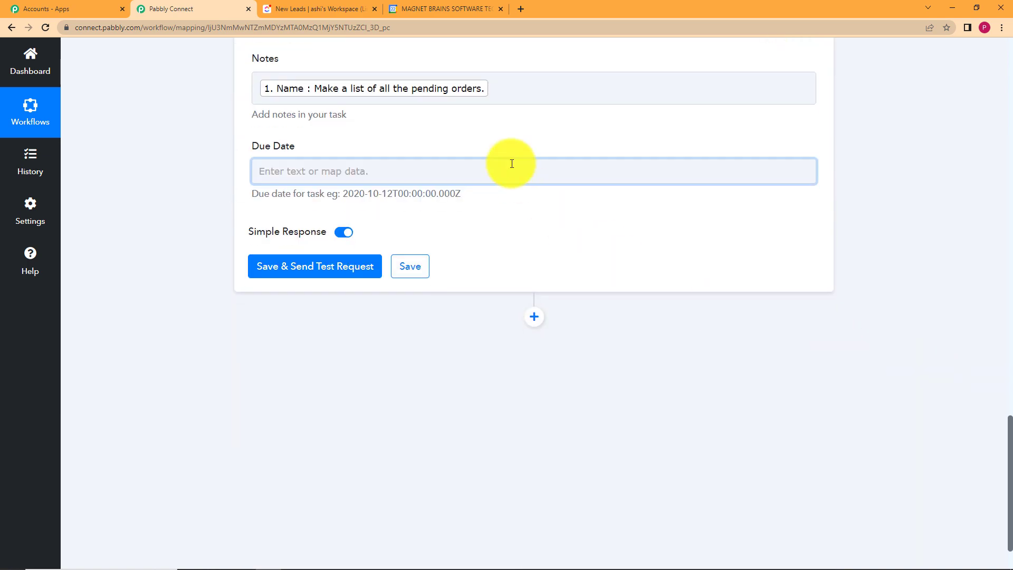
{"action": "left_click", "coordinate": [498, 173]}
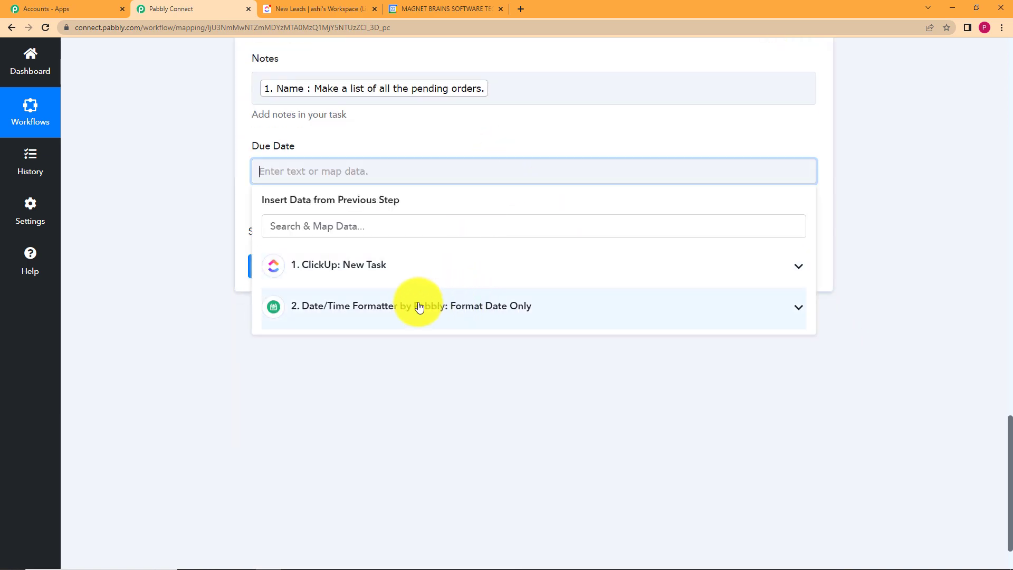
{"action": "left_click", "coordinate": [368, 304]}
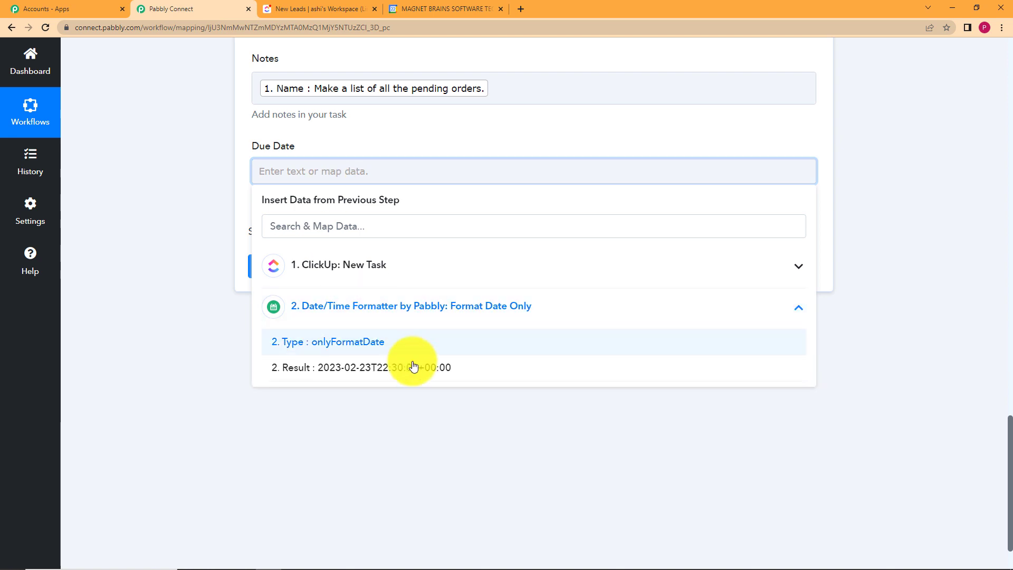
{"action": "left_click", "coordinate": [405, 373]}
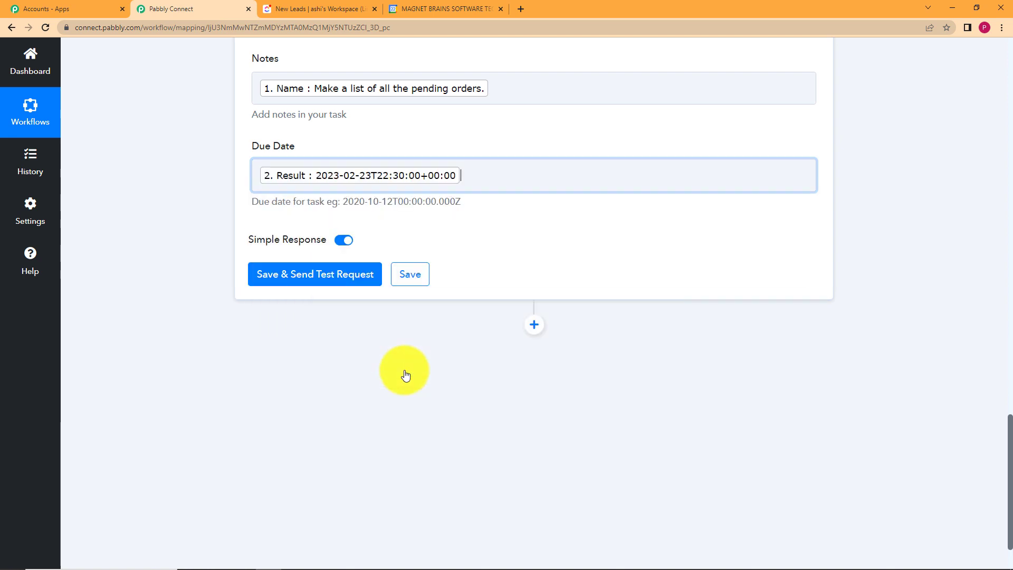
{"action": "left_click", "coordinate": [362, 357]}
Step: Send a test request for the Google Tasks action, review the returned task fields and save the action
{"action": "left_click", "coordinate": [324, 281]}
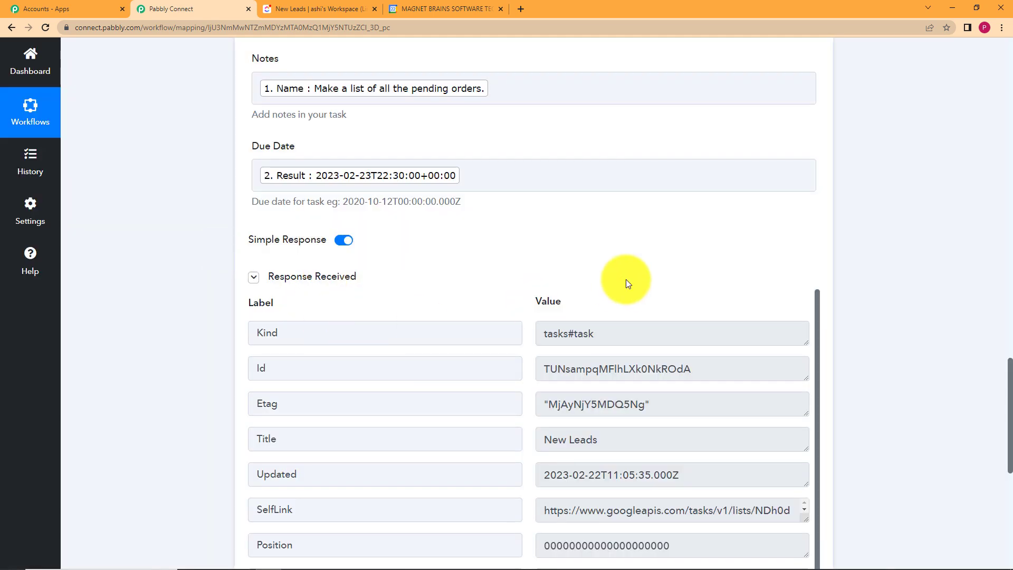
{"action": "scroll", "coordinate": [626, 279], "scroll_direction": "down", "scroll_amount": 2}
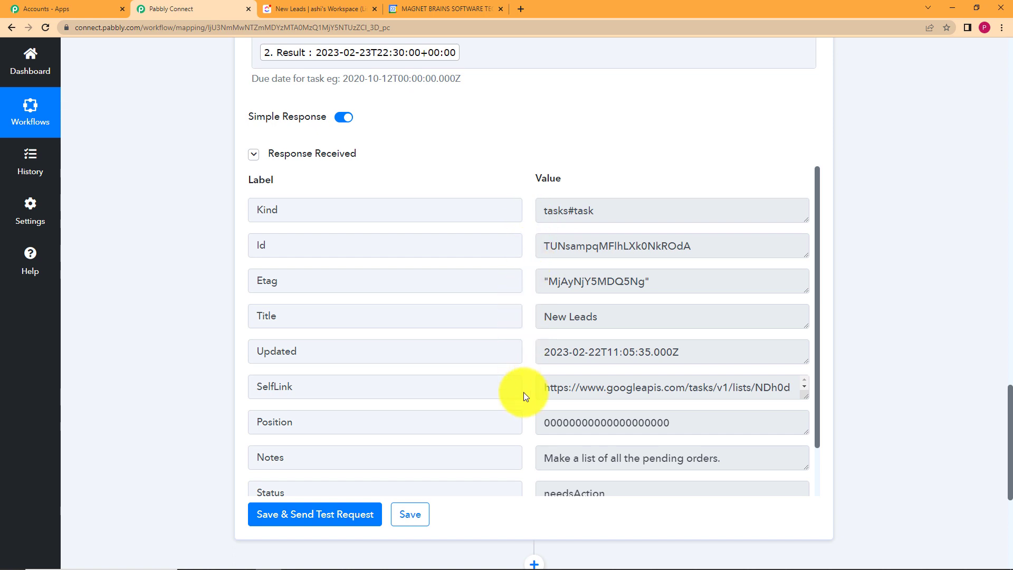
{"action": "scroll", "coordinate": [570, 320], "scroll_direction": "down", "scroll_amount": 1}
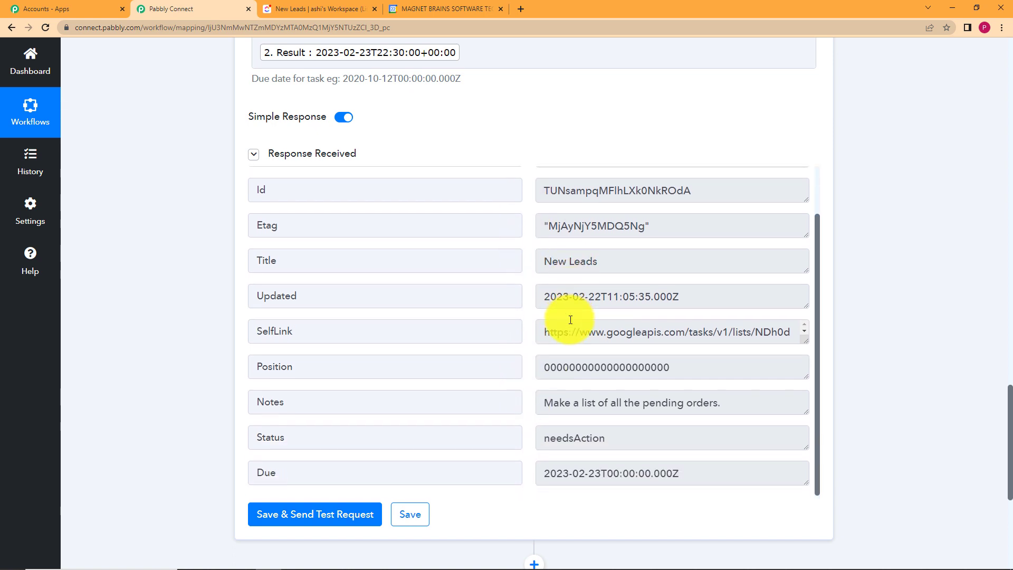
{"action": "scroll", "coordinate": [571, 320], "scroll_direction": "up", "scroll_amount": 1}
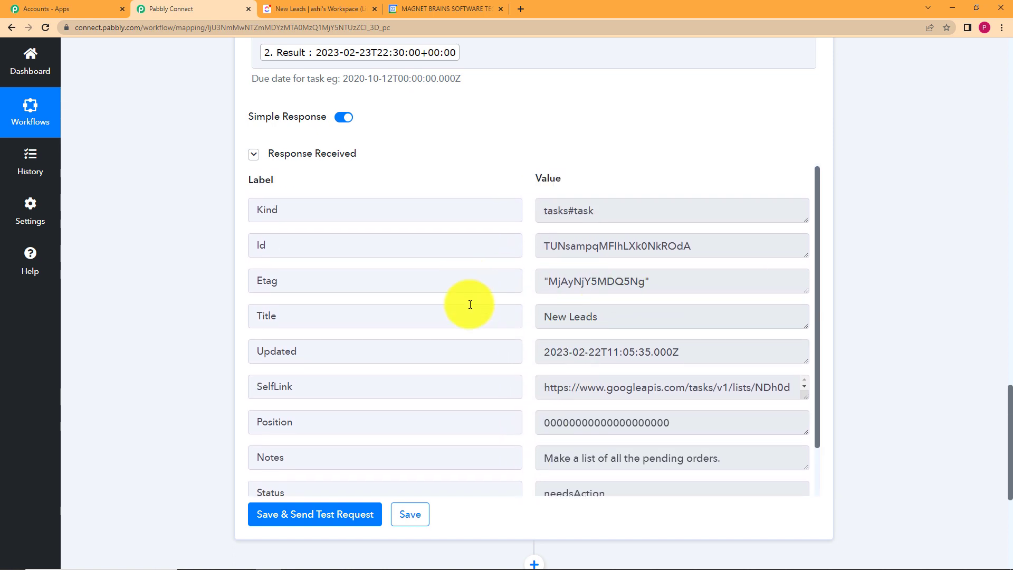
{"action": "left_click_drag", "start_coordinate": [607, 318], "coordinate": [469, 317]}
{"action": "left_click_drag", "start_coordinate": [686, 352], "coordinate": [536, 351]}
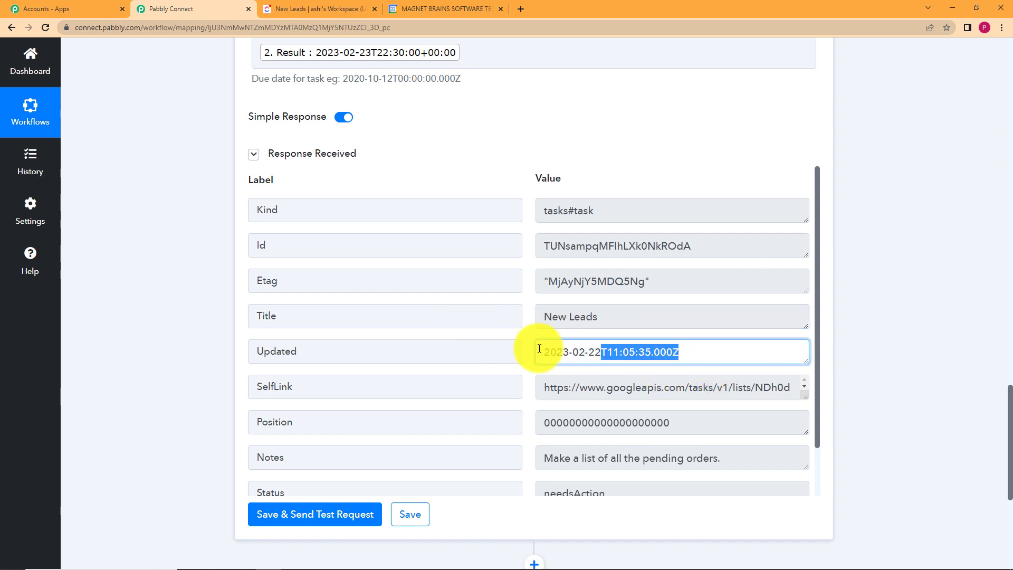
{"action": "scroll", "coordinate": [694, 438], "scroll_direction": "down", "scroll_amount": 3}
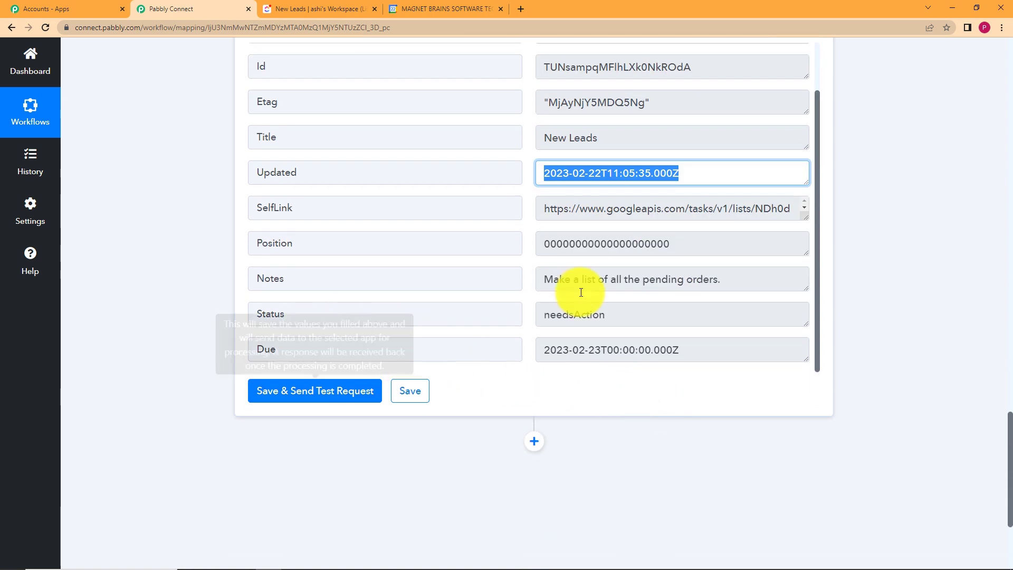
{"action": "left_click", "coordinate": [169, 296]}
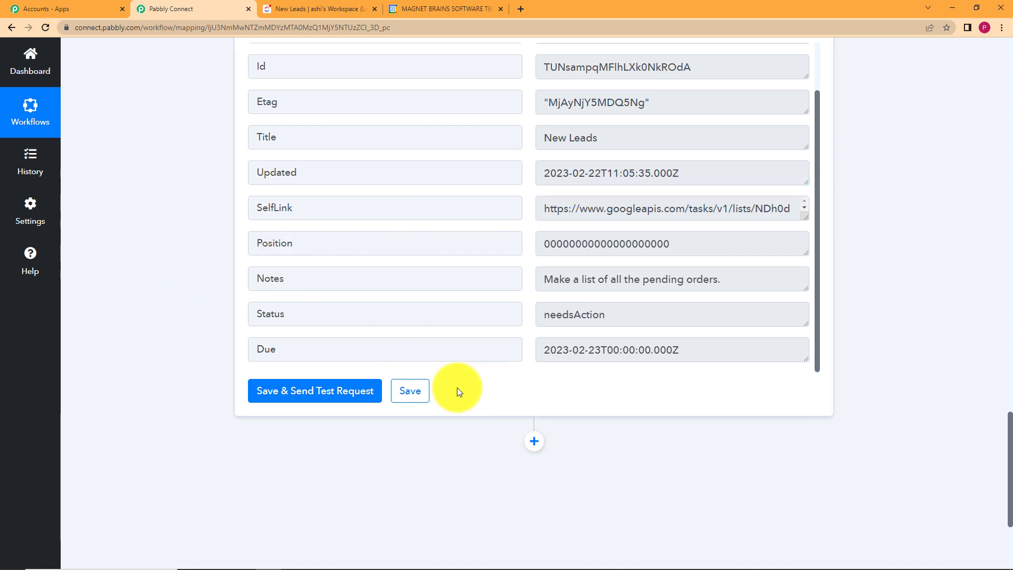
{"action": "left_click", "coordinate": [403, 397]}
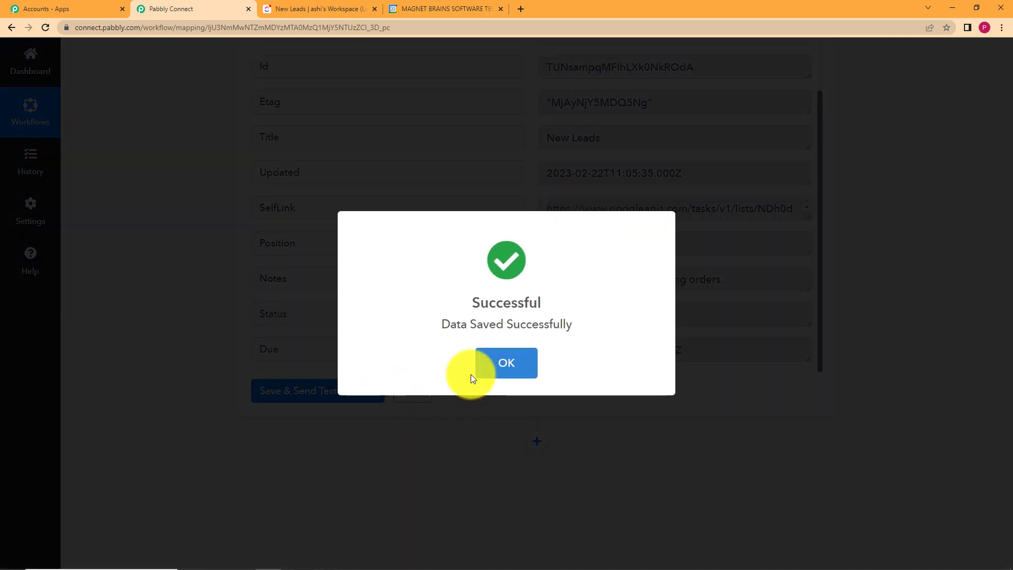
{"action": "left_click", "coordinate": [487, 370]}
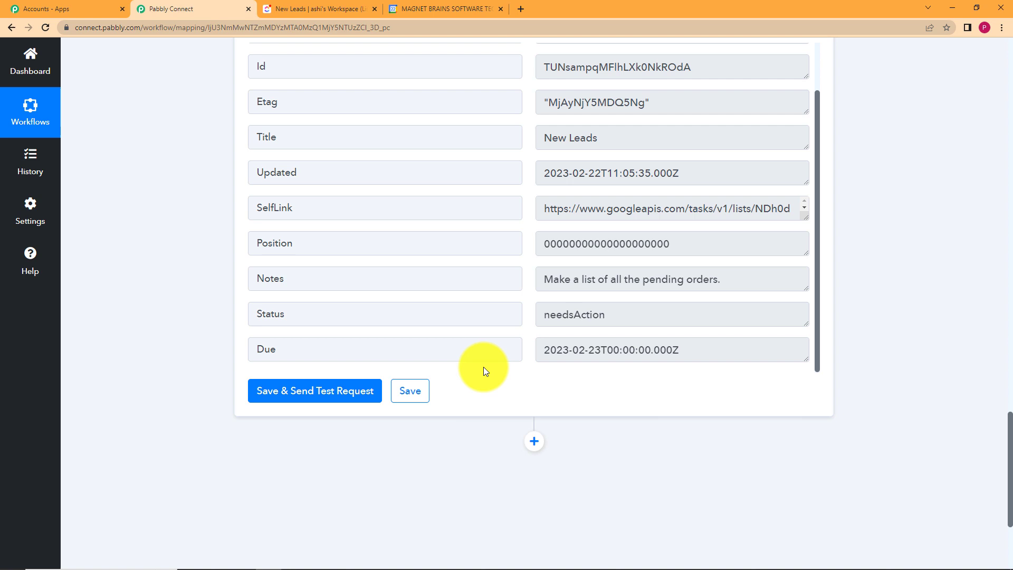
Step: Switch to Google Calendar and check the New Leads task's notes and due date in the New Lists task list
{"action": "left_click", "coordinate": [419, 8]}
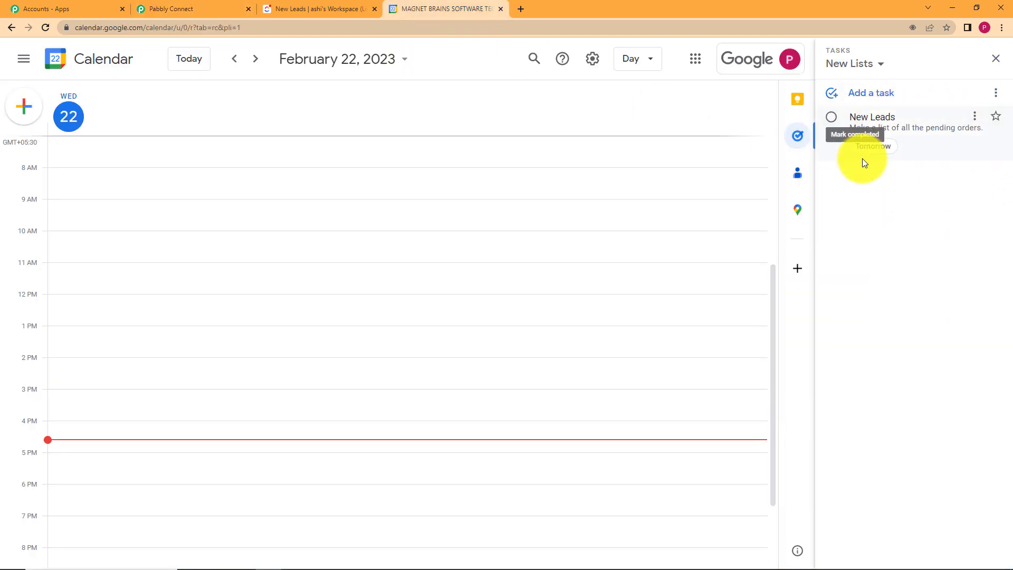
{"action": "left_click", "coordinate": [877, 122]}
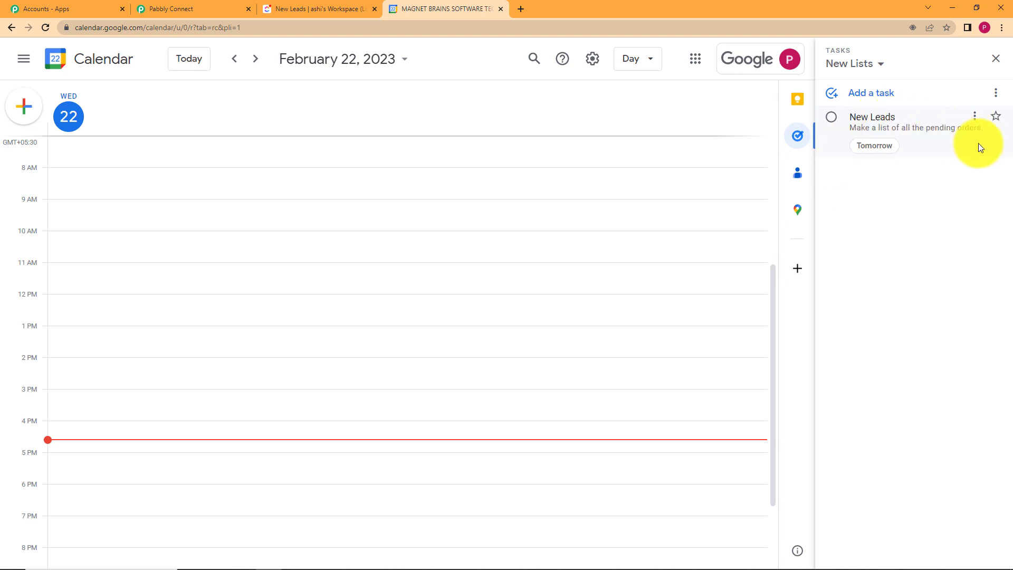
{"action": "left_click", "coordinate": [858, 156]}
{"action": "left_click", "coordinate": [857, 157]}
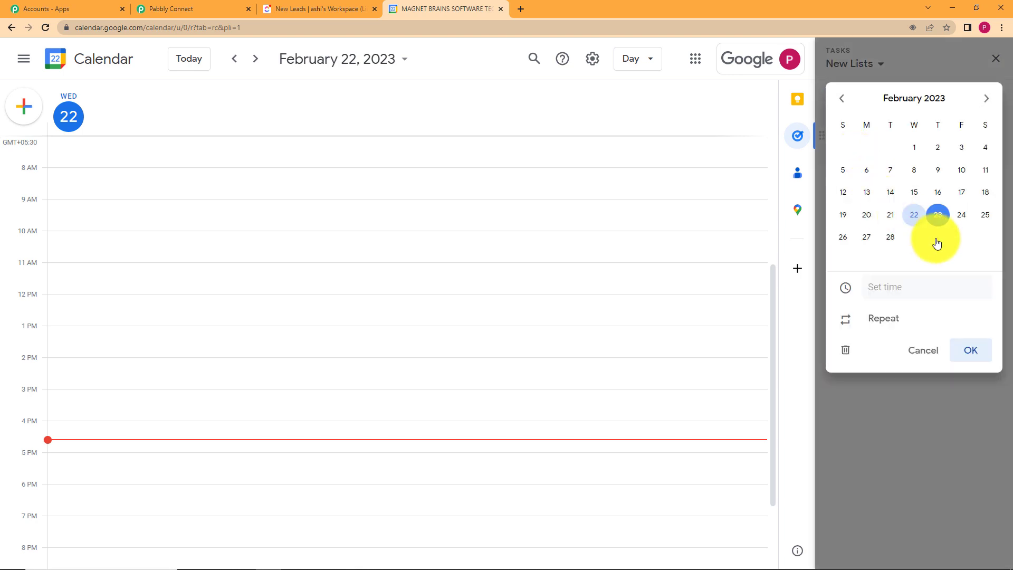
{"action": "left_click", "coordinate": [922, 353]}
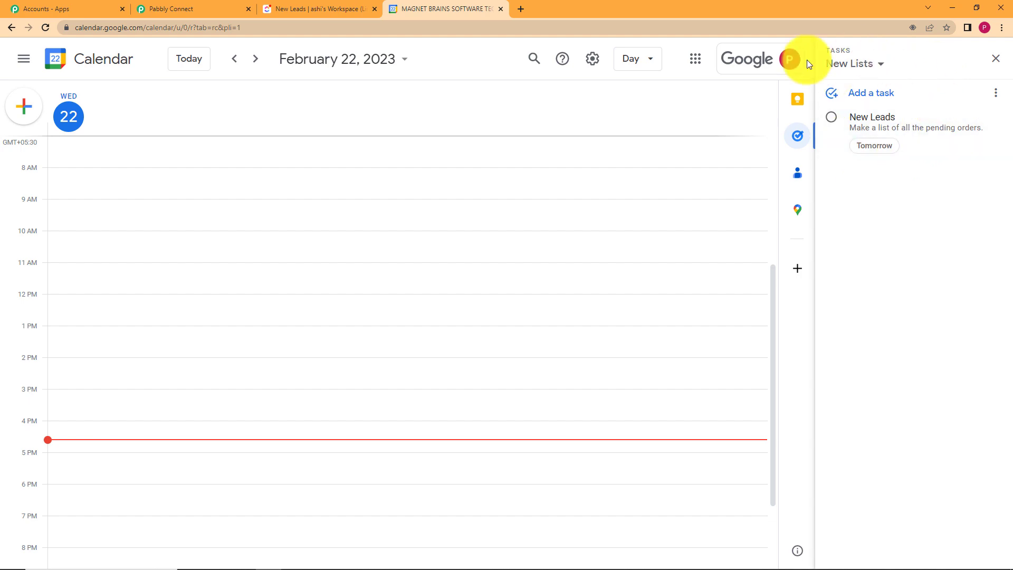
Step: Switch to Pabbly Connect, collapse the Date/Time Formatter step and look over the workflow's trigger and two actions
{"action": "left_click", "coordinate": [220, 6]}
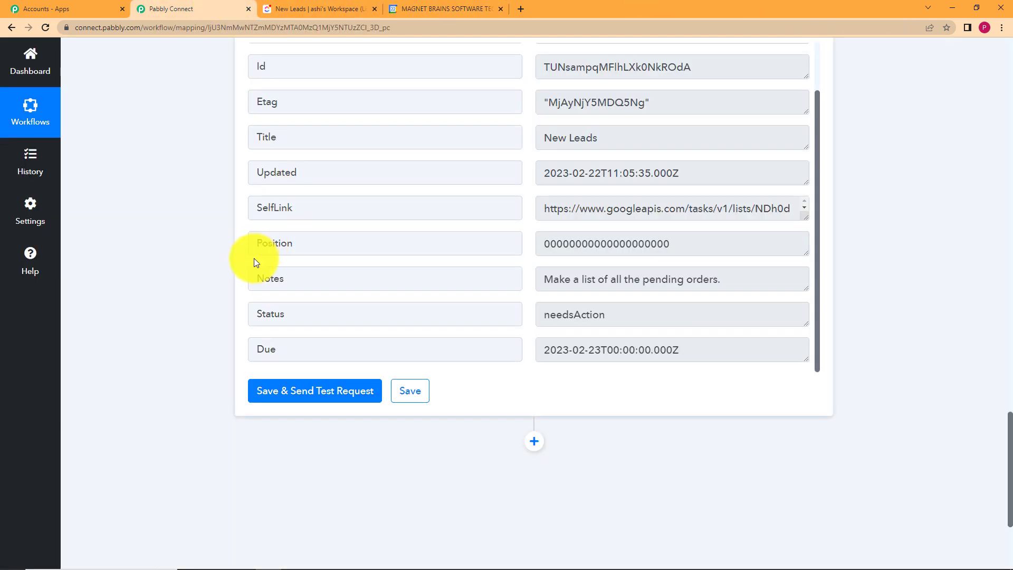
{"action": "scroll", "coordinate": [243, 258], "scroll_direction": "up", "scroll_amount": 1}
{"action": "scroll", "coordinate": [231, 260], "scroll_direction": "up", "scroll_amount": 15}
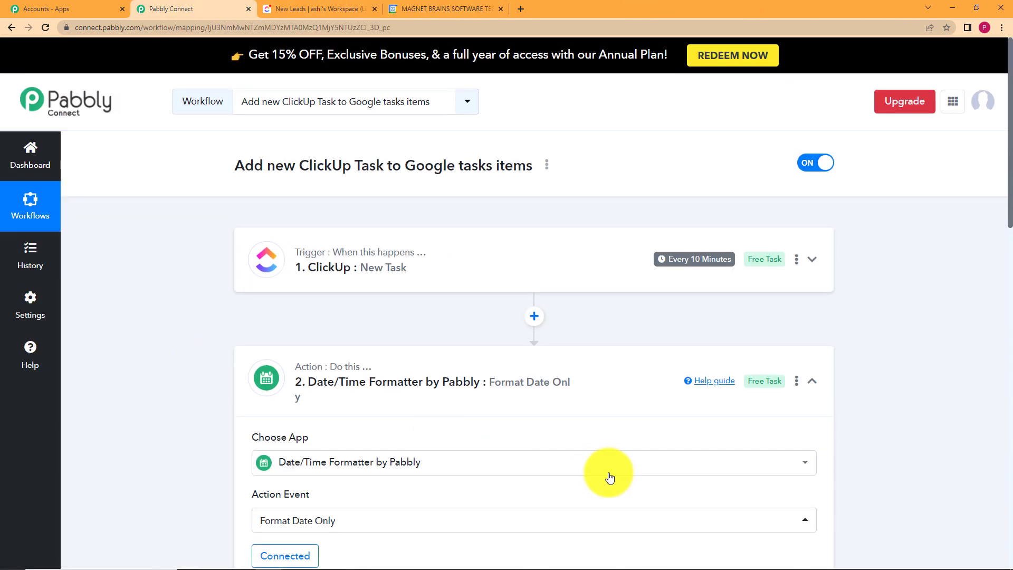
{"action": "left_click", "coordinate": [556, 359]}
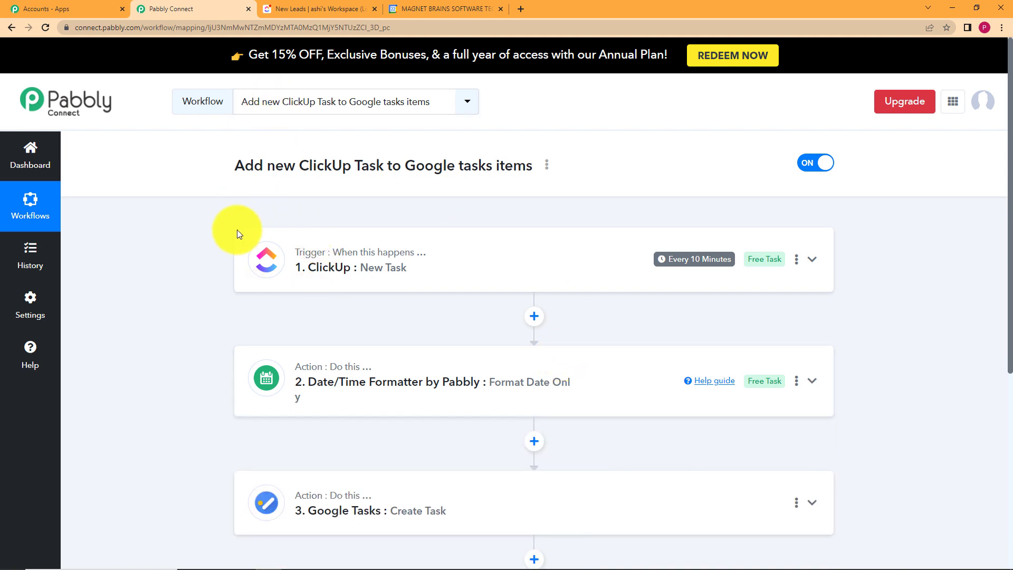
{"action": "scroll", "coordinate": [183, 308], "scroll_direction": "down", "scroll_amount": 2}
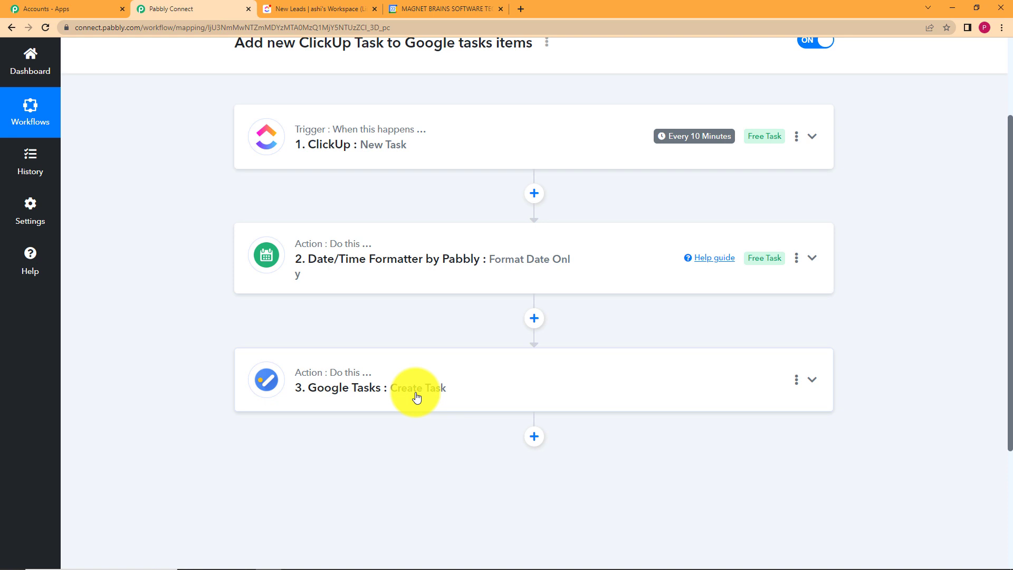
Step: Expand the ClickUp trigger and the Date/Time Formatter step and review their settings and received responses
{"action": "left_click", "coordinate": [486, 147]}
{"action": "scroll", "coordinate": [184, 334], "scroll_direction": "down", "scroll_amount": 15}
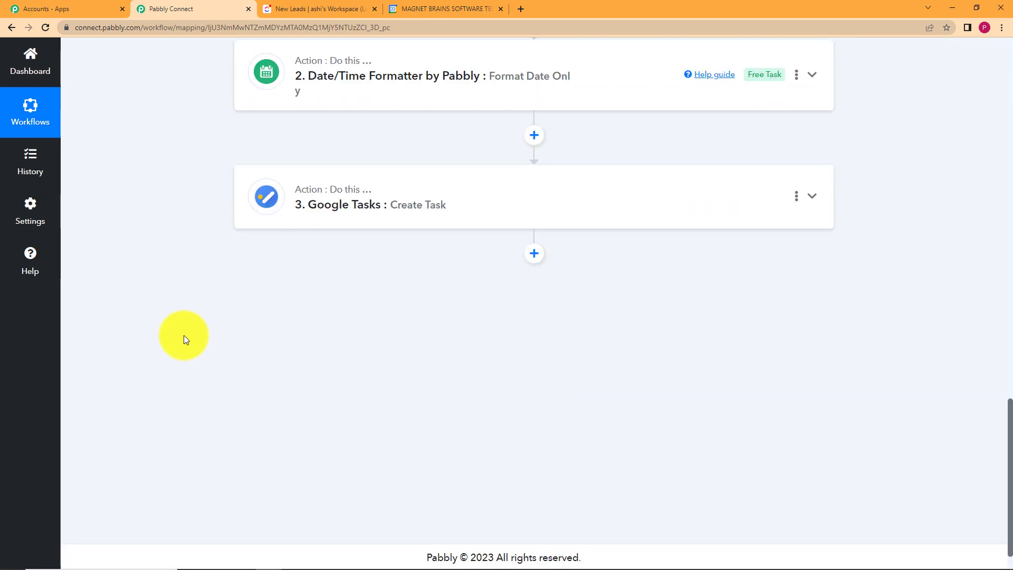
{"action": "left_click", "coordinate": [414, 103]}
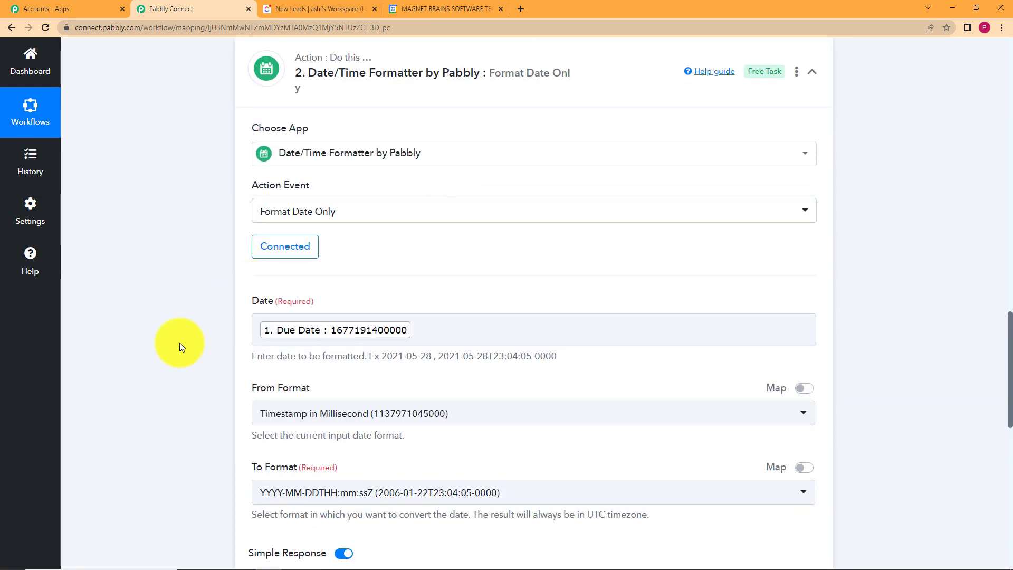
{"action": "scroll", "coordinate": [179, 343], "scroll_direction": "down", "scroll_amount": 7}
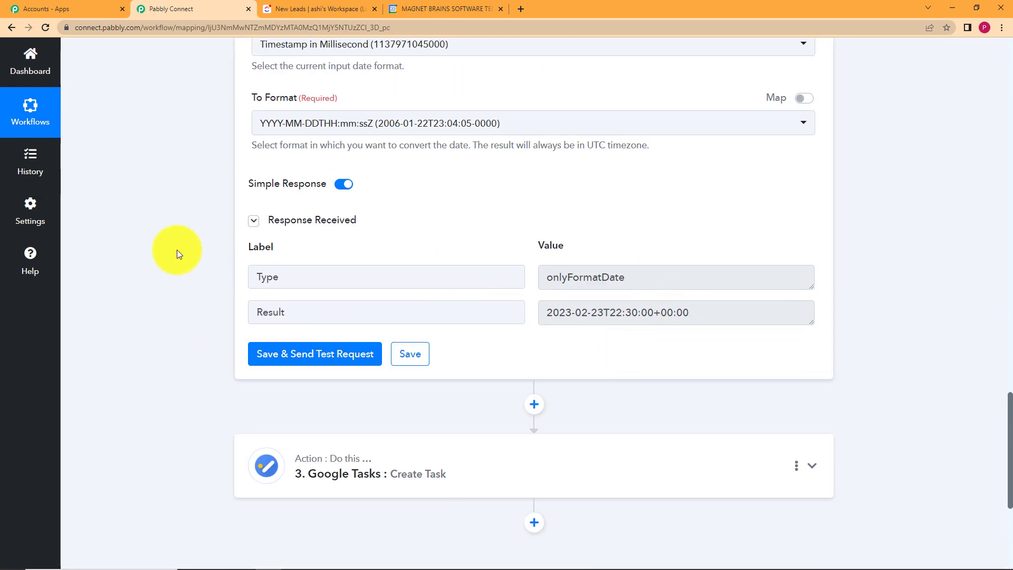
{"action": "scroll", "coordinate": [165, 249], "scroll_direction": "up", "scroll_amount": 20}
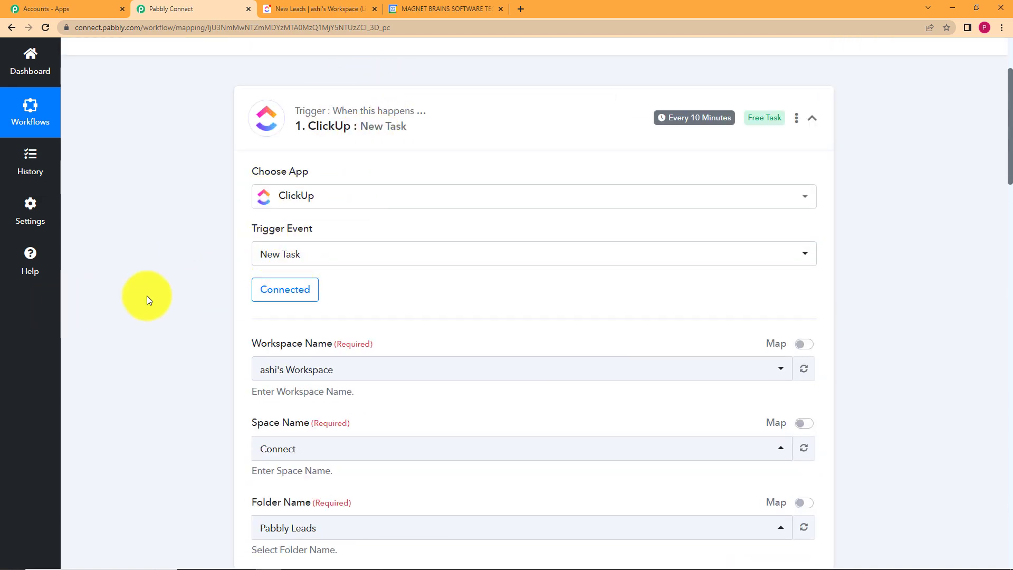
{"action": "scroll", "coordinate": [147, 296], "scroll_direction": "down", "scroll_amount": 15}
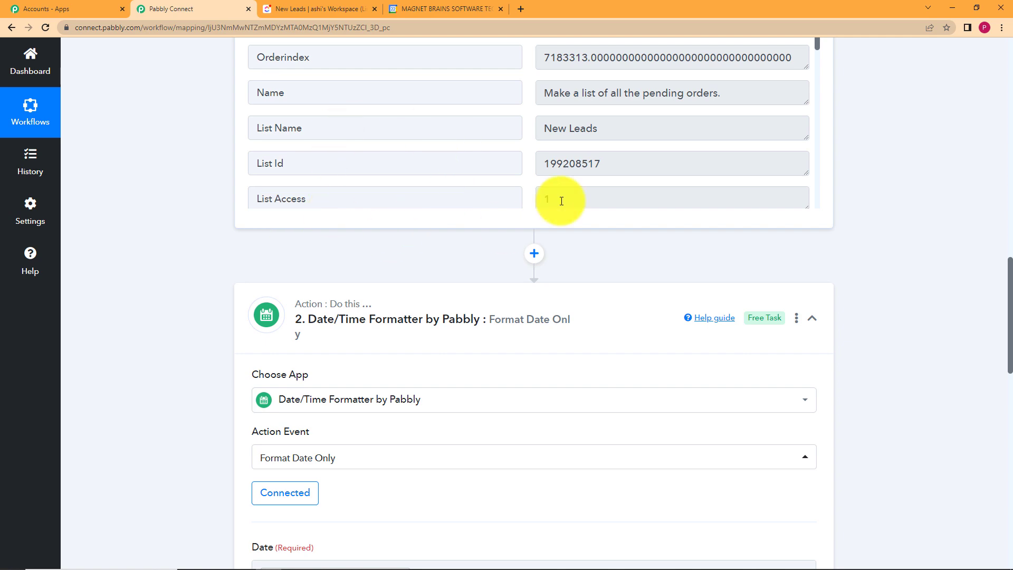
{"action": "scroll", "coordinate": [183, 279], "scroll_direction": "down", "scroll_amount": 2}
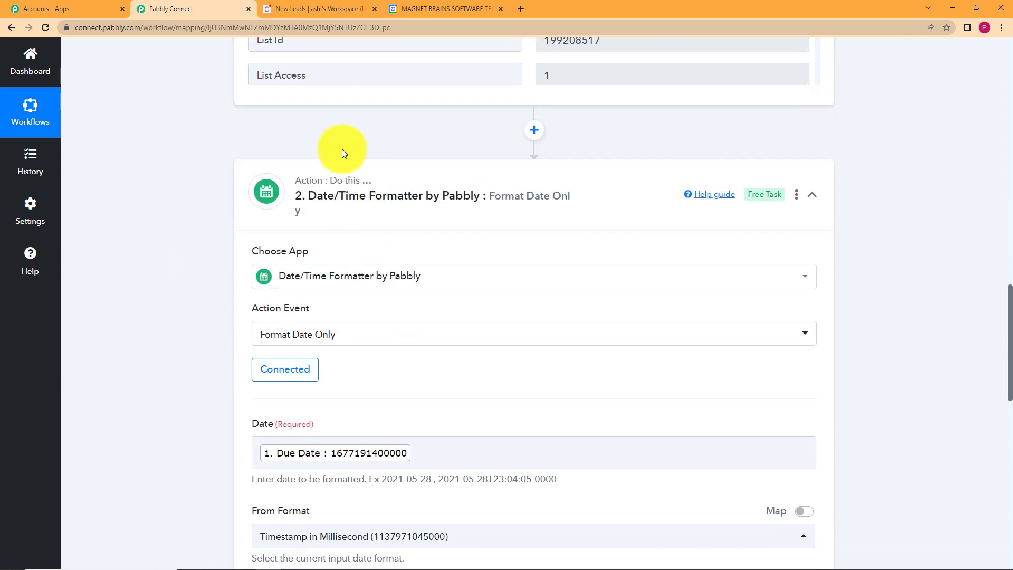
{"action": "scroll", "coordinate": [182, 289], "scroll_direction": "down", "scroll_amount": 6}
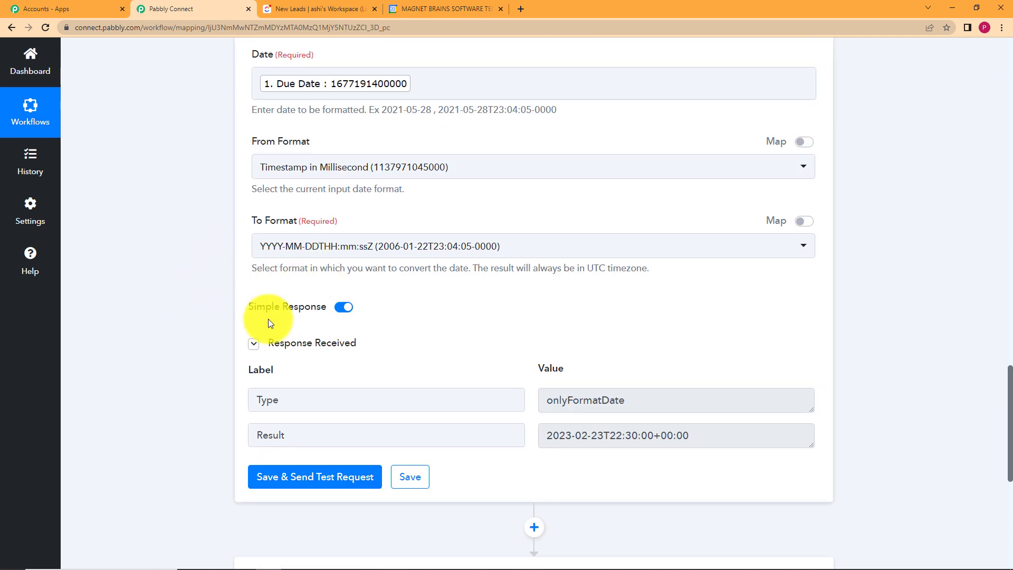
{"action": "scroll", "coordinate": [214, 305], "scroll_direction": "down", "scroll_amount": 4}
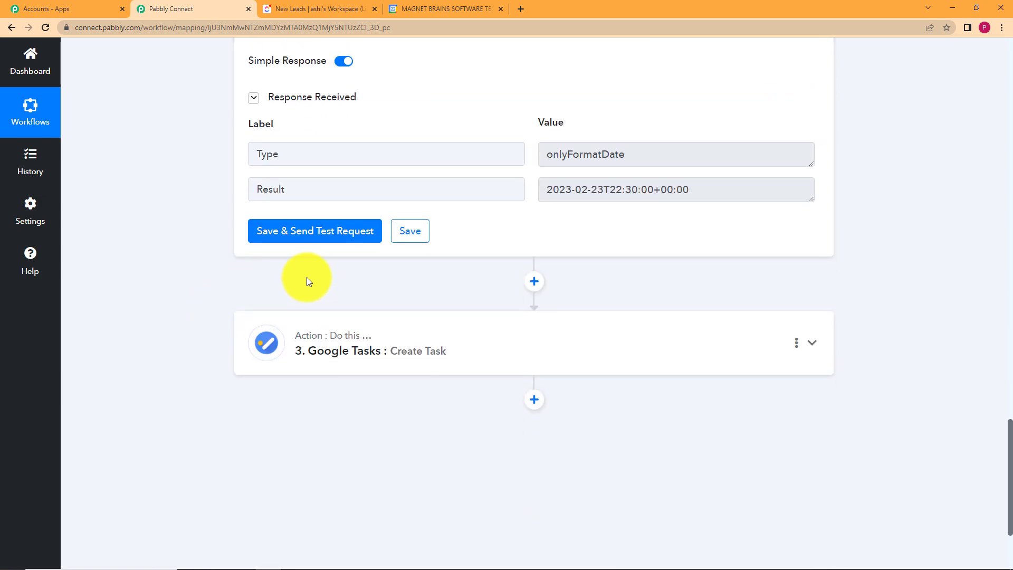
Step: Expand the Google Tasks Create Task action and review its task list, mapped fields and received response
{"action": "left_click", "coordinate": [387, 344]}
{"action": "scroll", "coordinate": [201, 314], "scroll_direction": "down", "scroll_amount": 4}
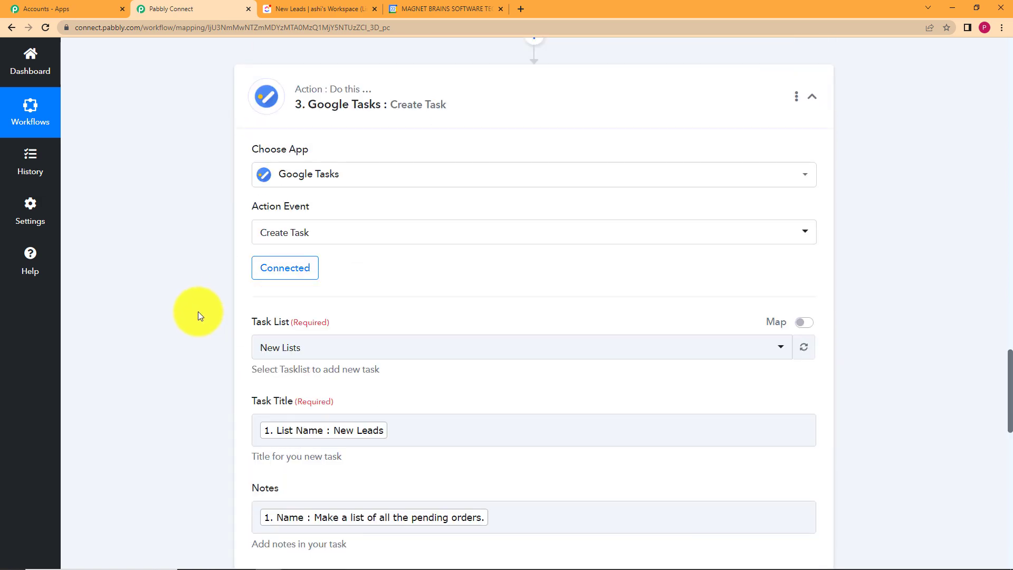
{"action": "scroll", "coordinate": [198, 311], "scroll_direction": "down", "scroll_amount": 2}
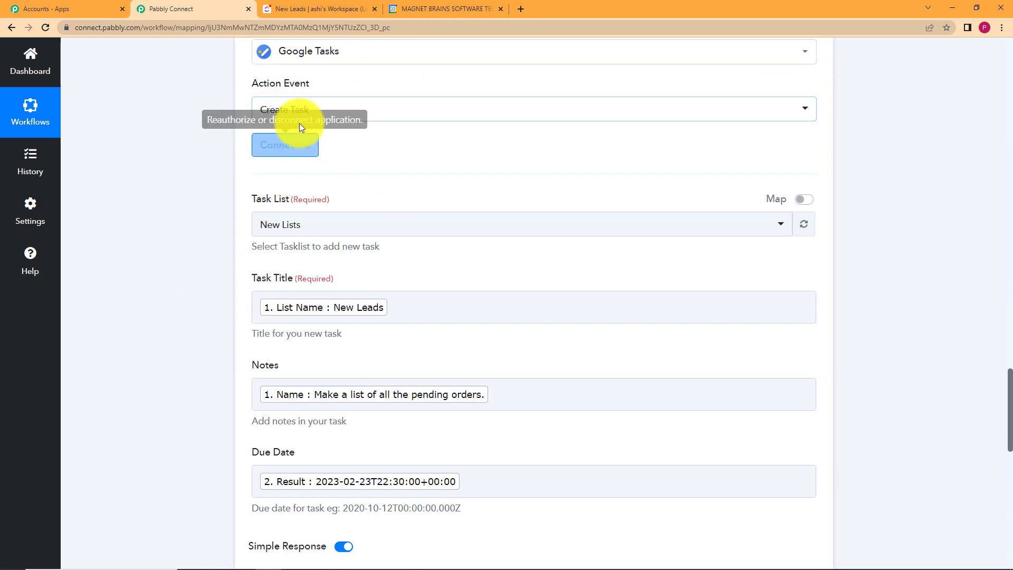
{"action": "scroll", "coordinate": [248, 278], "scroll_direction": "down", "scroll_amount": 10}
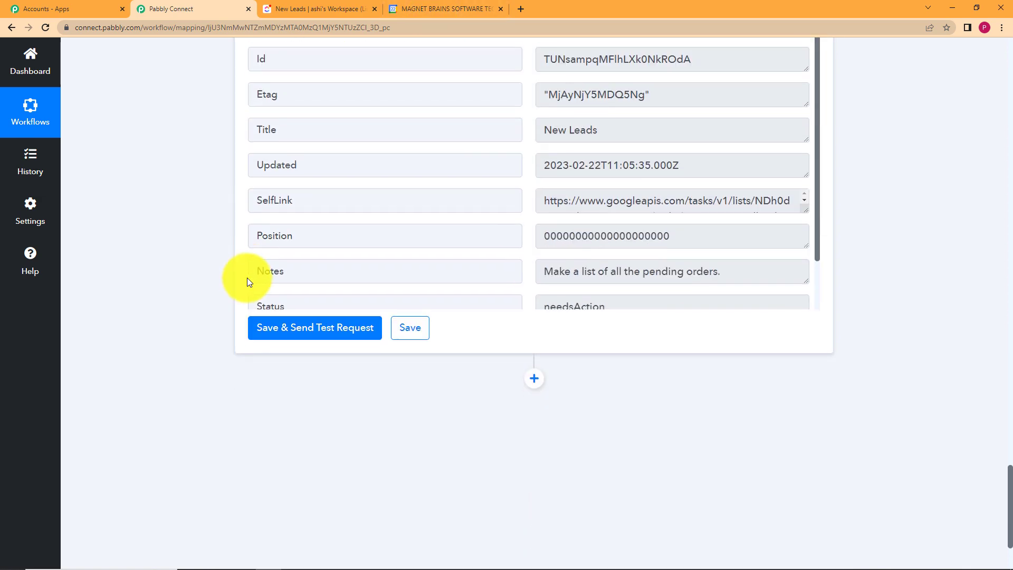
{"action": "scroll", "coordinate": [233, 281], "scroll_direction": "up", "scroll_amount": 2}
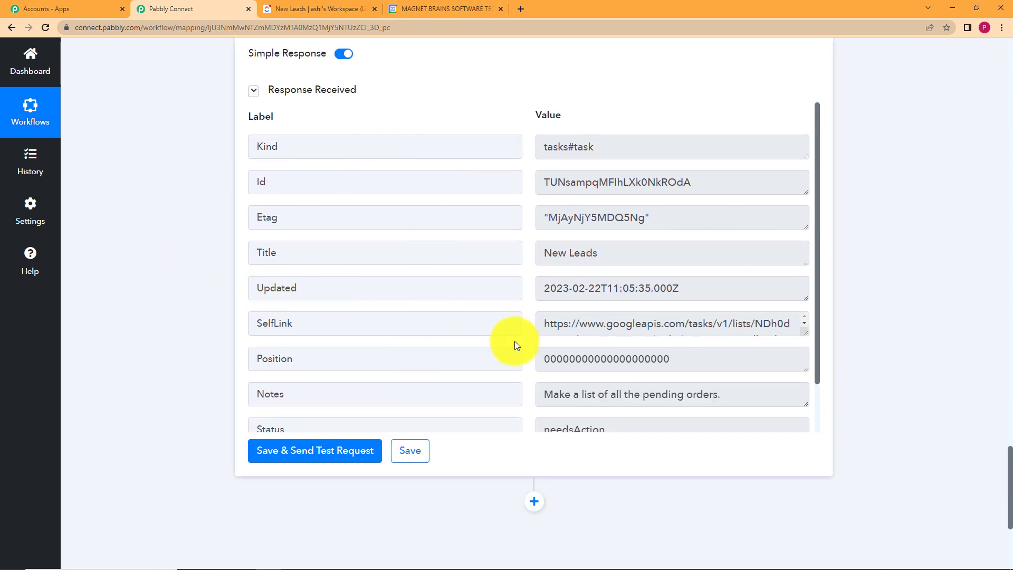